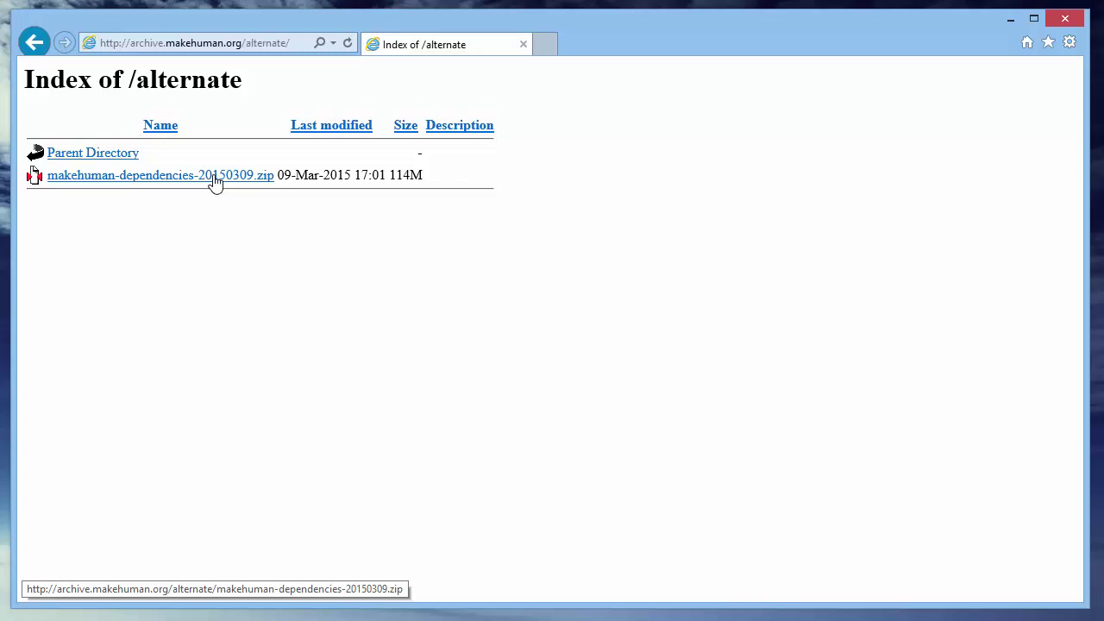
- Download and open makehuman-dependencies-20150309.zip, and copy its dependencies folder to the desktop
{"action": "left_click", "coordinate": [215, 178]}
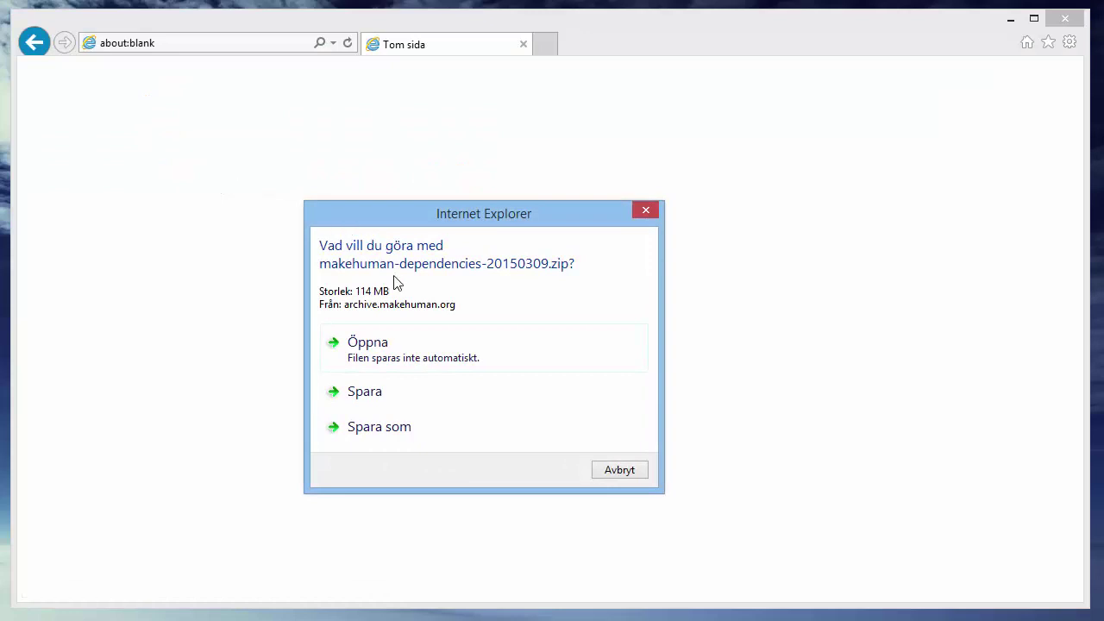
{"action": "left_click", "coordinate": [376, 349]}
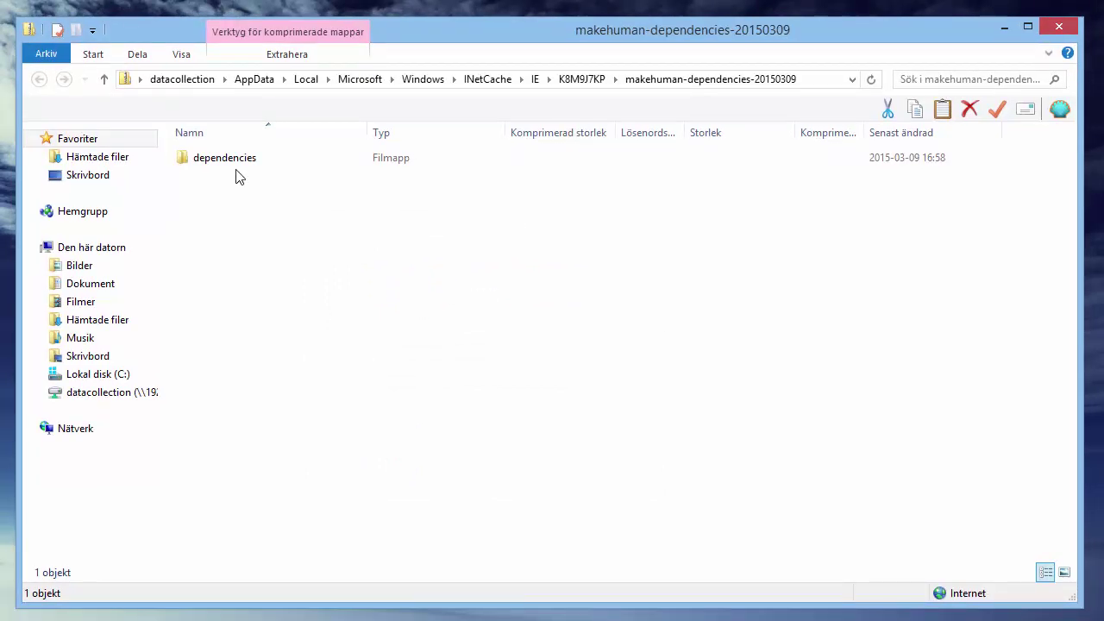
{"action": "left_click", "coordinate": [207, 164]}
{"action": "right_click", "coordinate": [207, 164]}
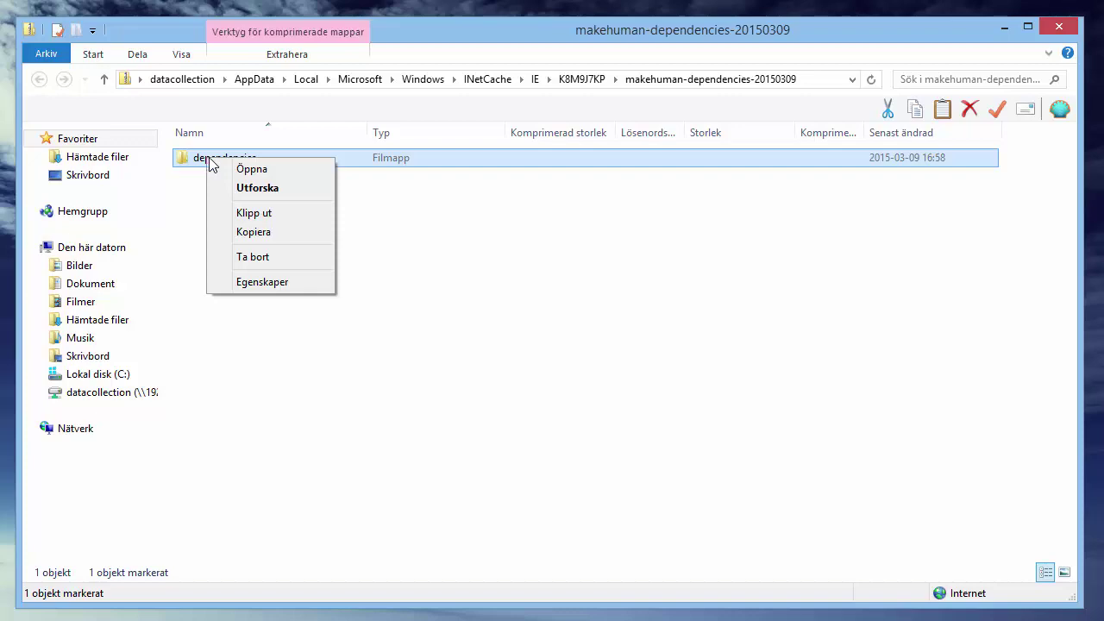
{"action": "left_click", "coordinate": [253, 233]}
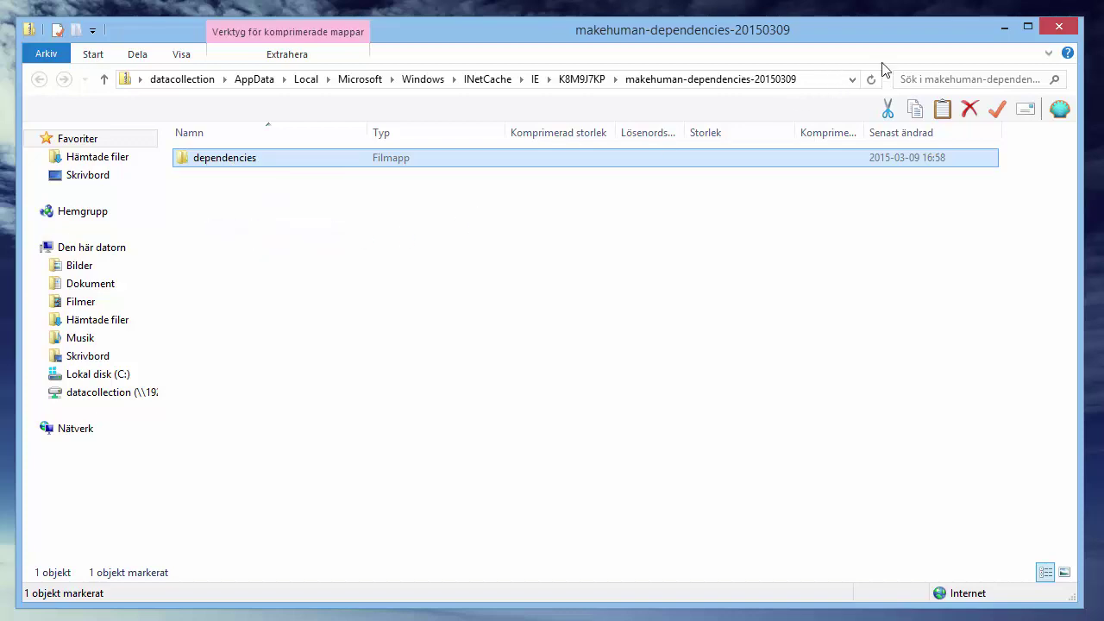
{"action": "left_click", "coordinate": [1004, 27]}
{"action": "right_click", "coordinate": [388, 204]}
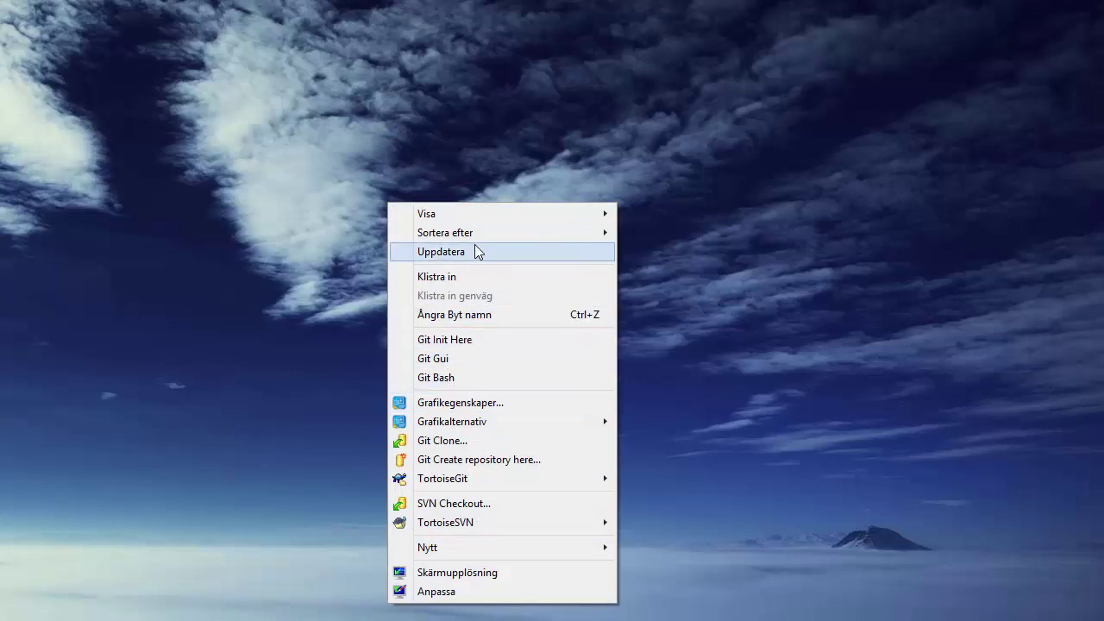
{"action": "left_click", "coordinate": [472, 280]}
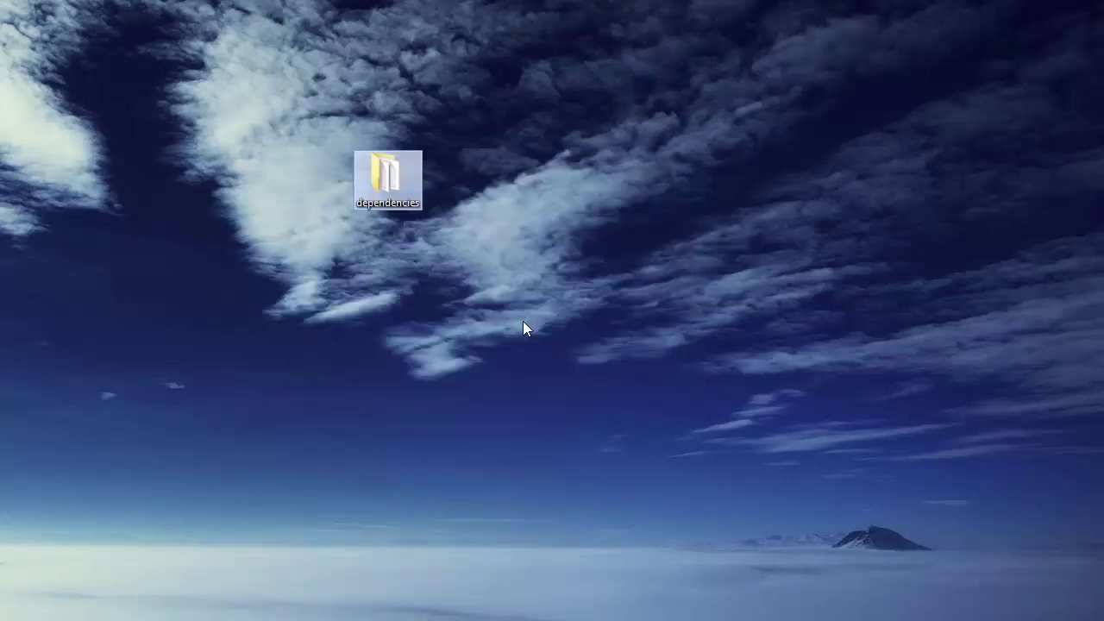
- Open the 01-required folder inside the dependencies folder on the desktop
{"action": "double_click", "coordinate": [384, 174]}
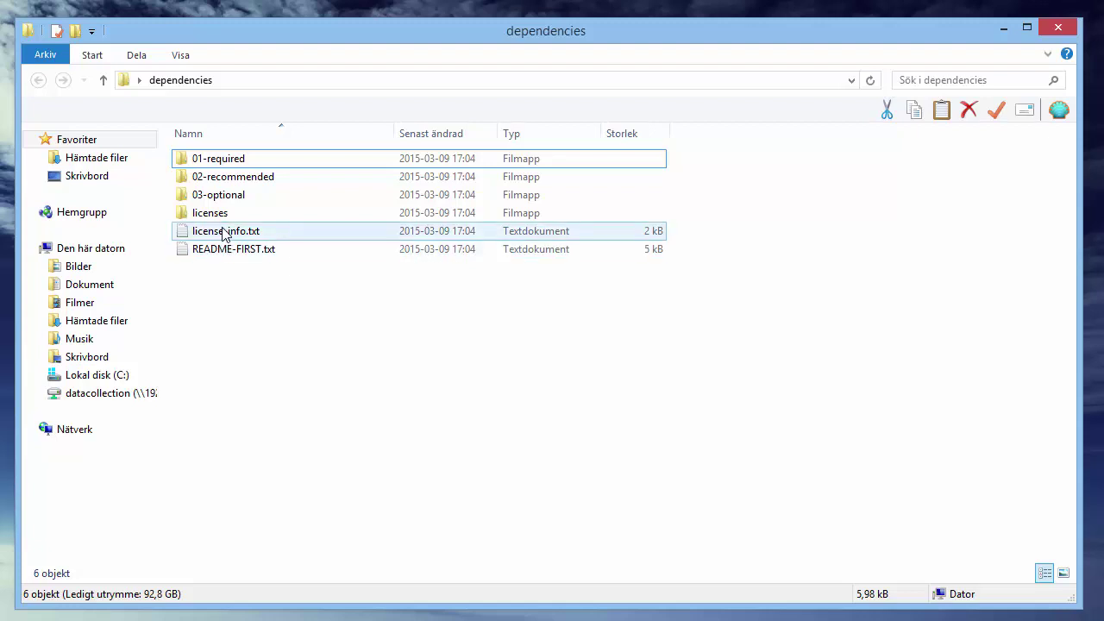
{"action": "left_click", "coordinate": [188, 163]}
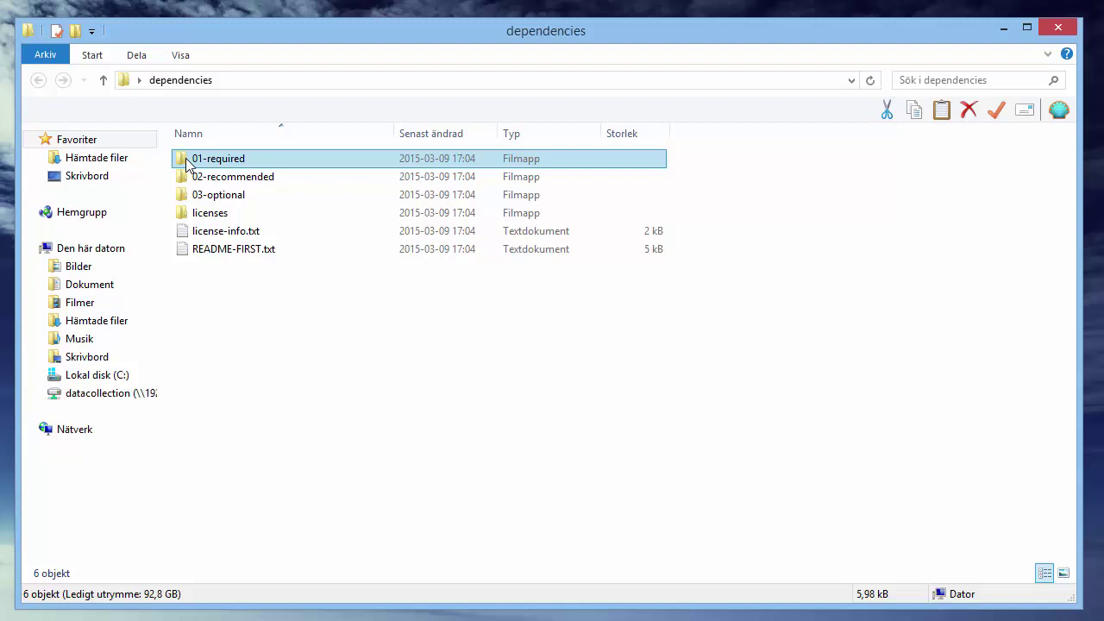
{"action": "double_click", "coordinate": [187, 164]}
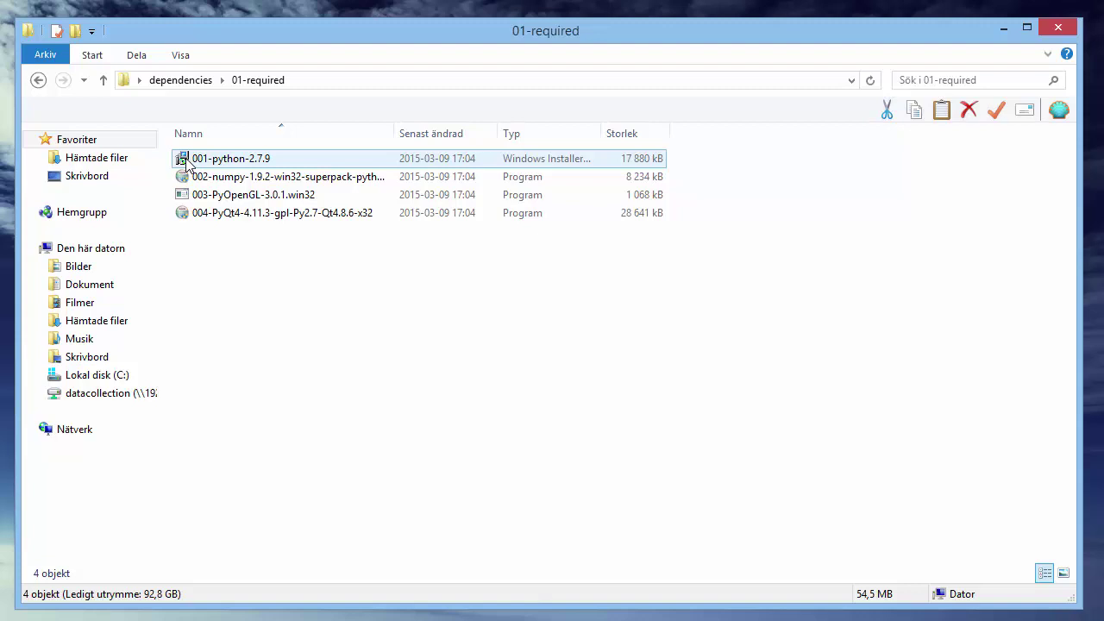
- Start the 001-python-2.7.9 installer, choosing installation for all users and the destination directory C:\Python27\
{"action": "left_click", "coordinate": [217, 164]}
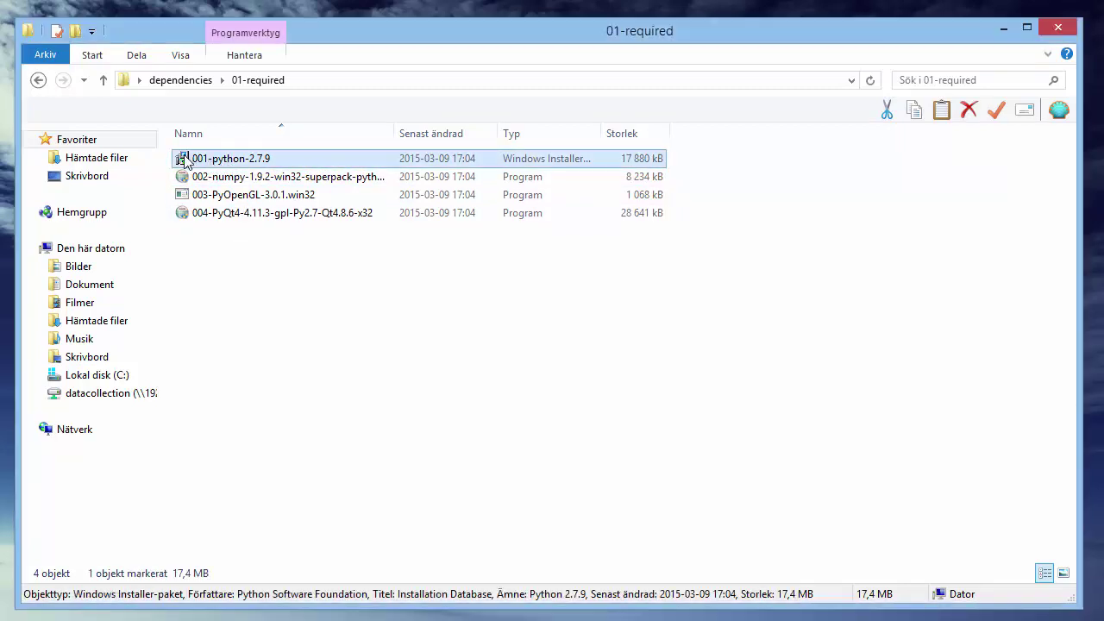
{"action": "double_click", "coordinate": [186, 162]}
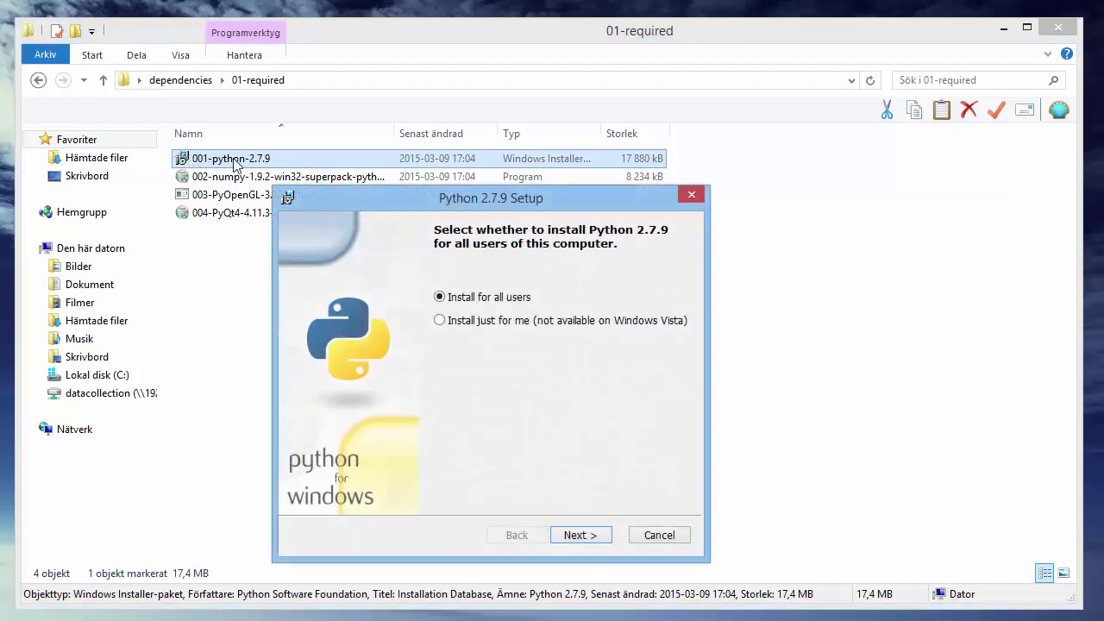
{"action": "left_click", "coordinate": [584, 538]}
{"action": "left_click", "coordinate": [584, 538]}
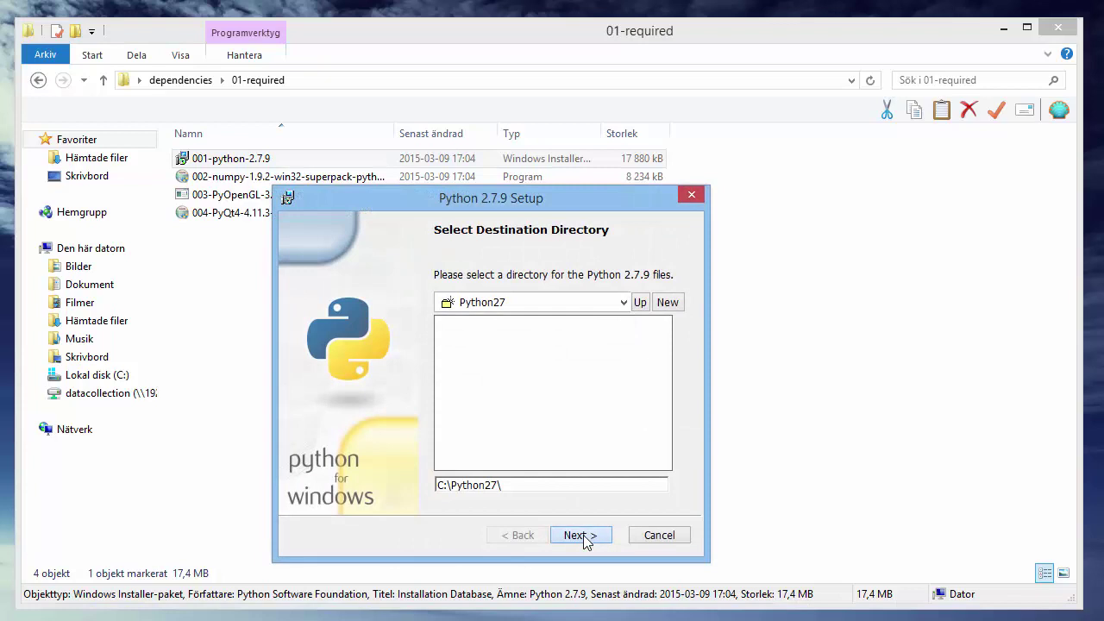
- Set the Add python.exe to Path feature to install on the local hard drive and complete the Python 2.7.9 installation
{"action": "left_click_drag", "start_coordinate": [675, 356], "coordinate": [677, 380]}
{"action": "left_click", "coordinate": [522, 392]}
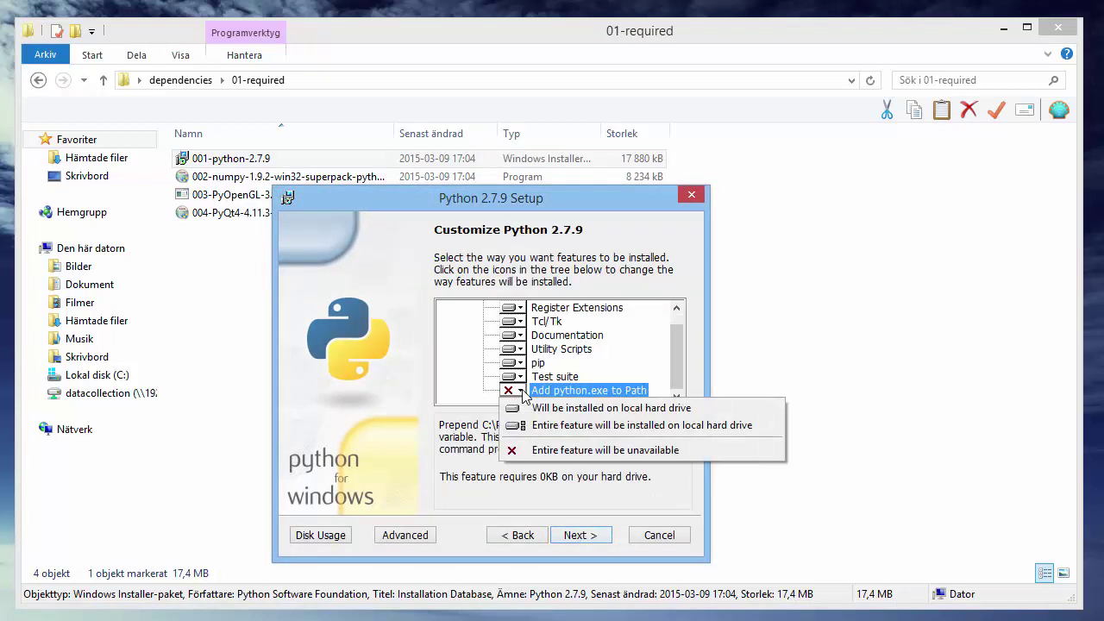
{"action": "left_click", "coordinate": [615, 419]}
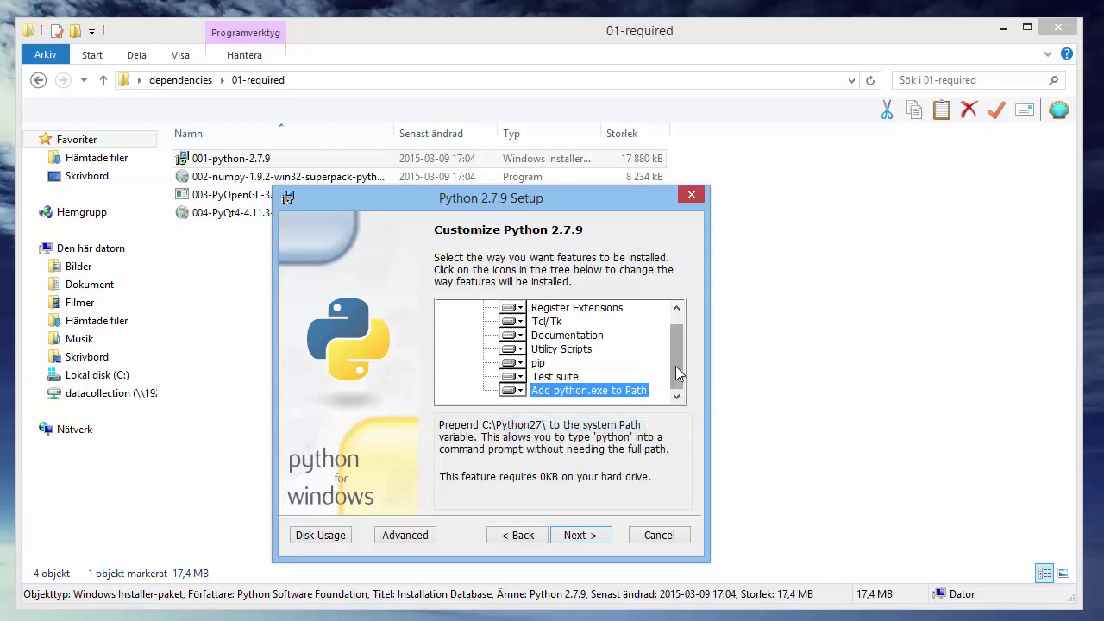
{"action": "left_click_drag", "start_coordinate": [675, 366], "coordinate": [689, 388]}
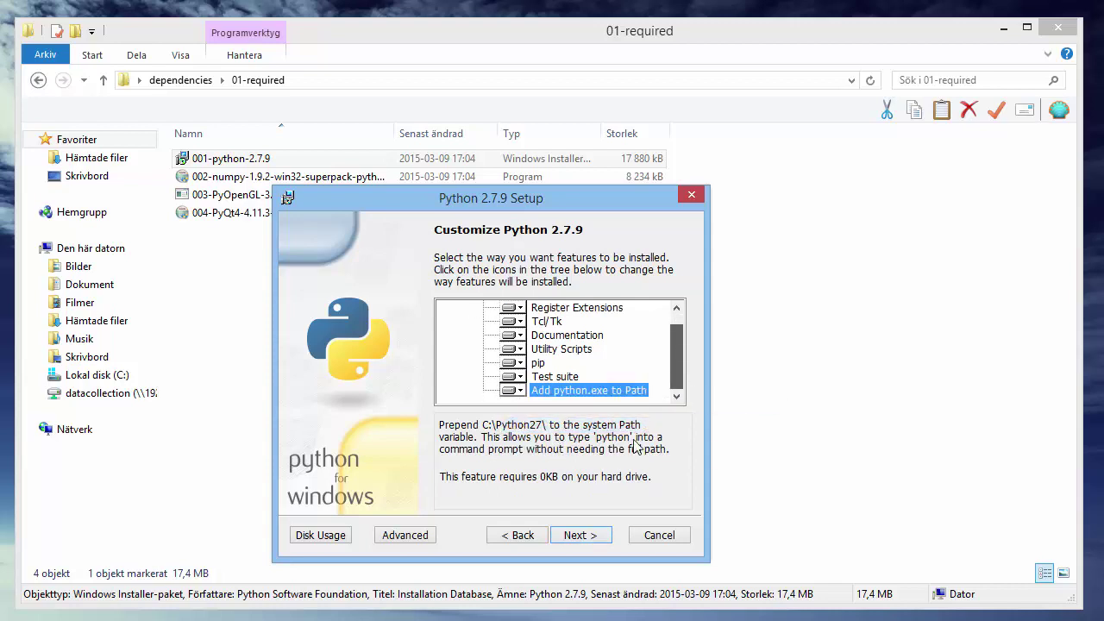
{"action": "left_click", "coordinate": [589, 536]}
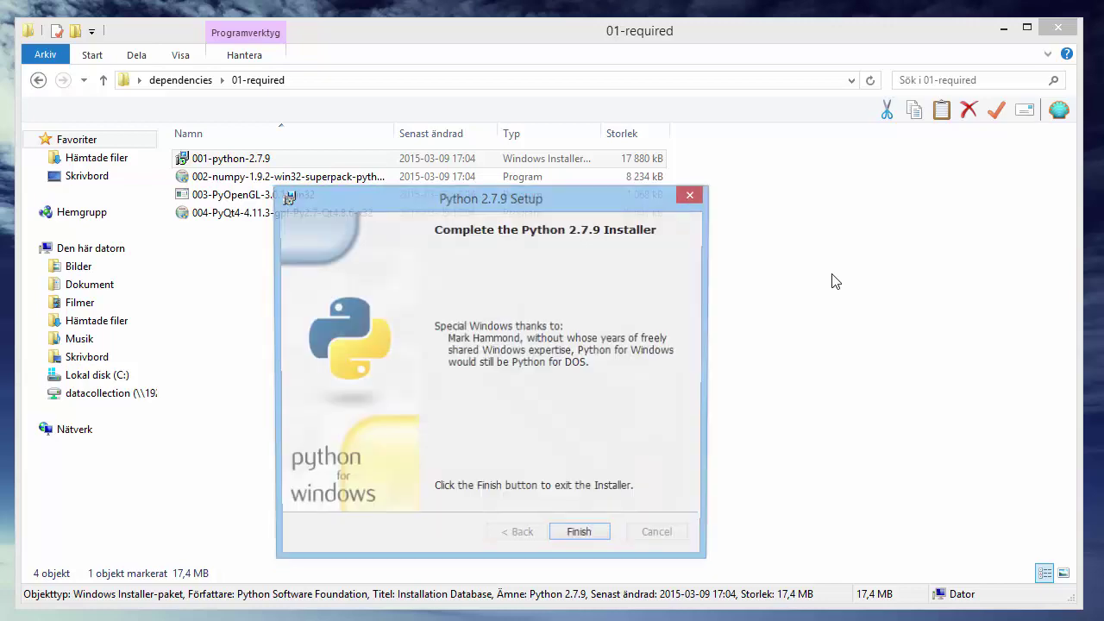
{"action": "left_click", "coordinate": [580, 535]}
- Install numpy 1.9.2 from the 002-numpy superpack into the Python 2.7 installation at C:\Python27\
{"action": "left_click", "coordinate": [231, 179]}
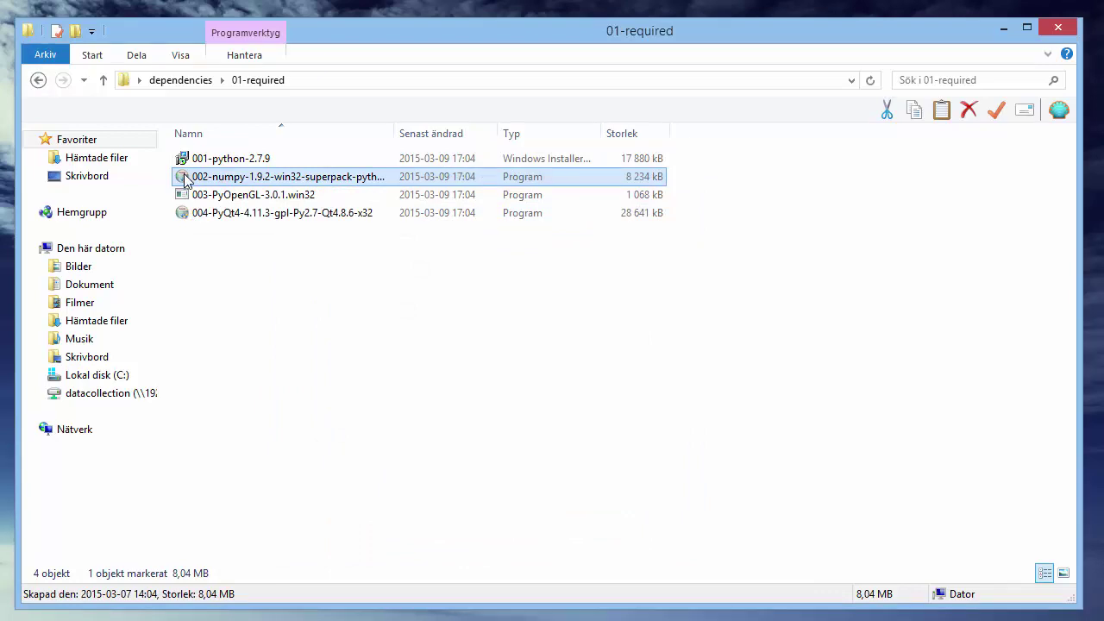
{"action": "double_click", "coordinate": [186, 178]}
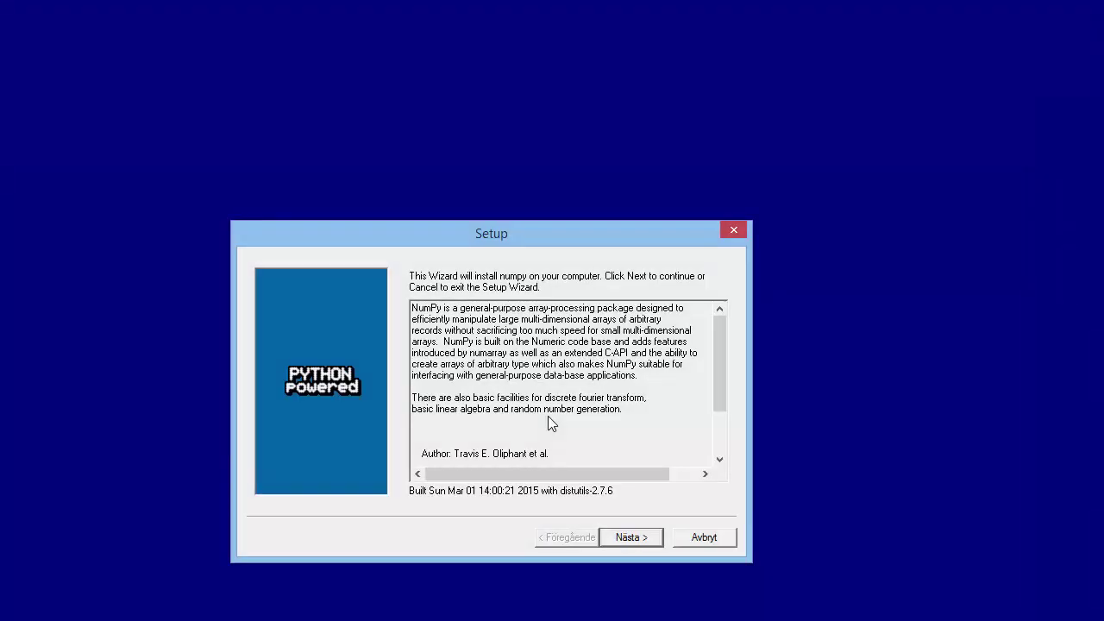
{"action": "left_click", "coordinate": [645, 538]}
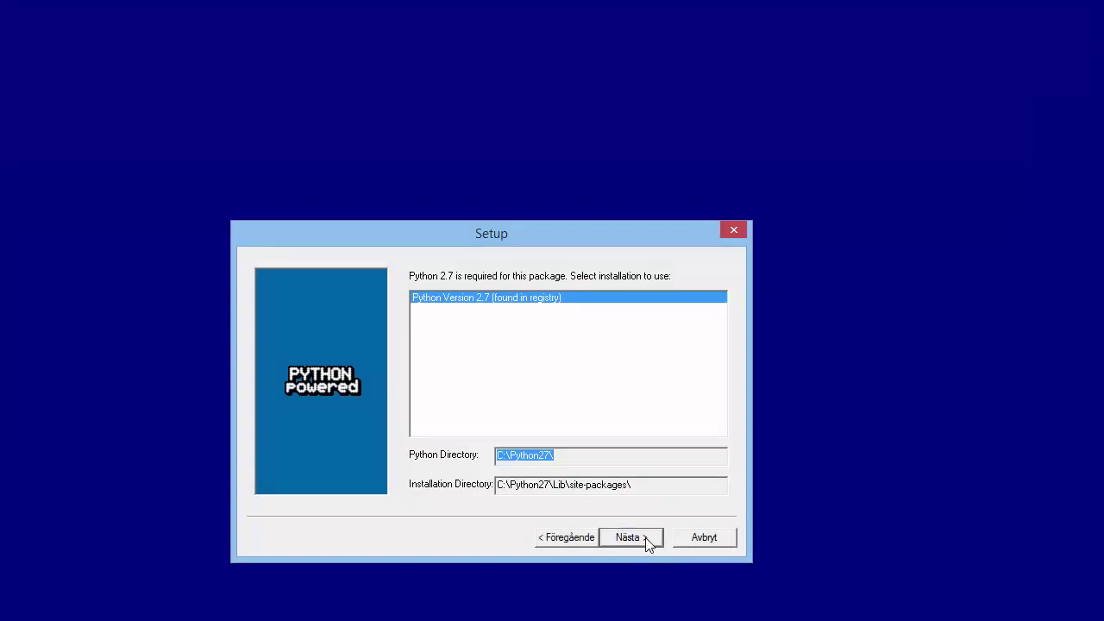
{"action": "left_click", "coordinate": [646, 538]}
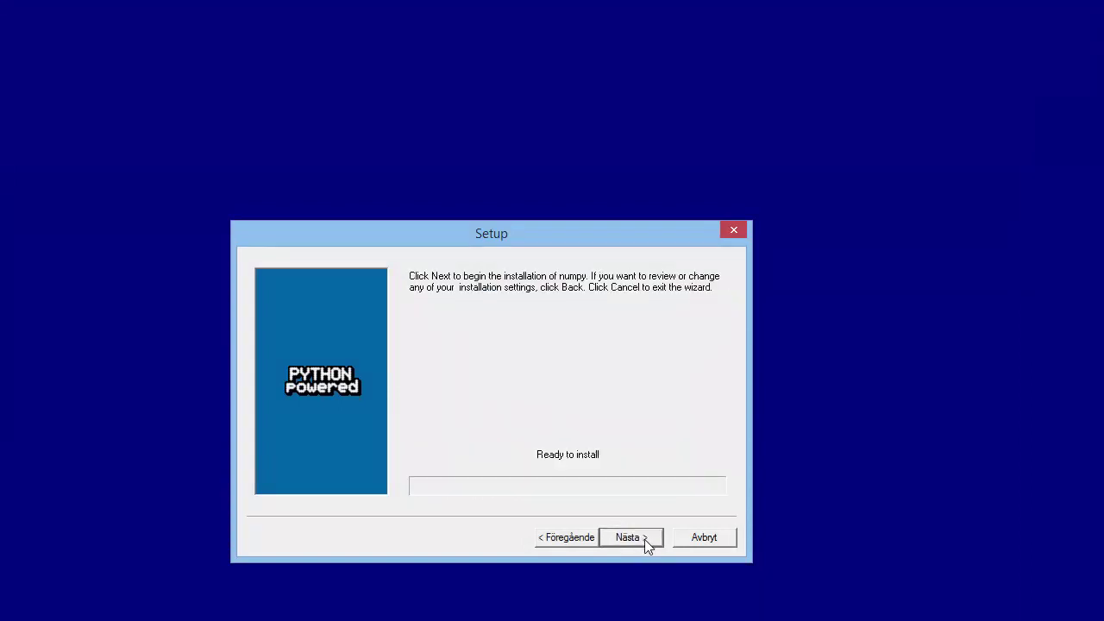
{"action": "left_click", "coordinate": [646, 538]}
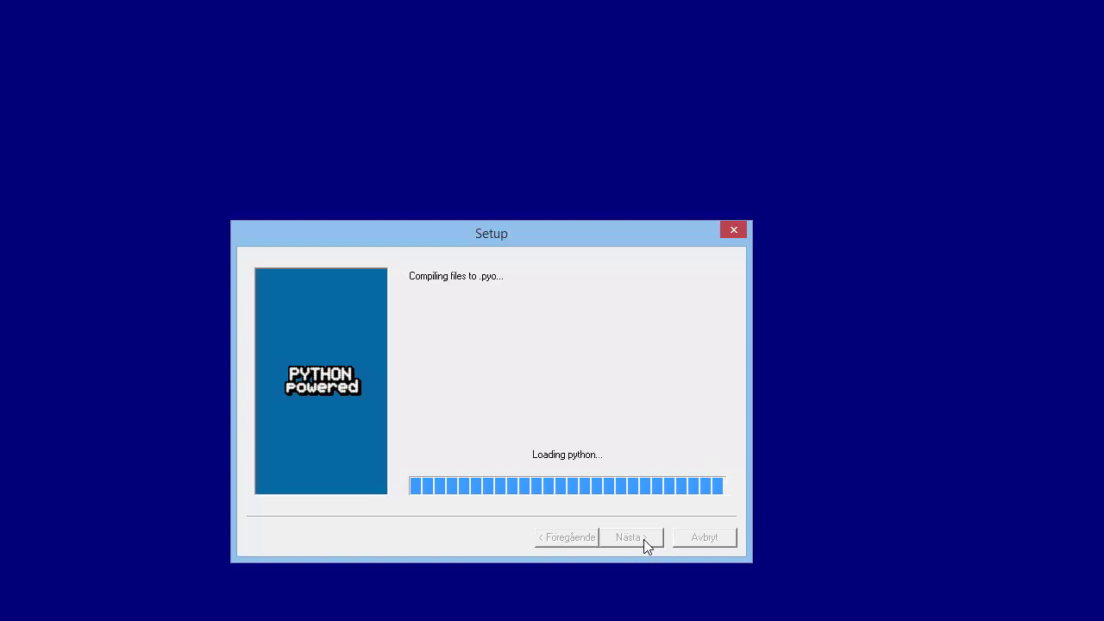
{"action": "left_click", "coordinate": [644, 537]}
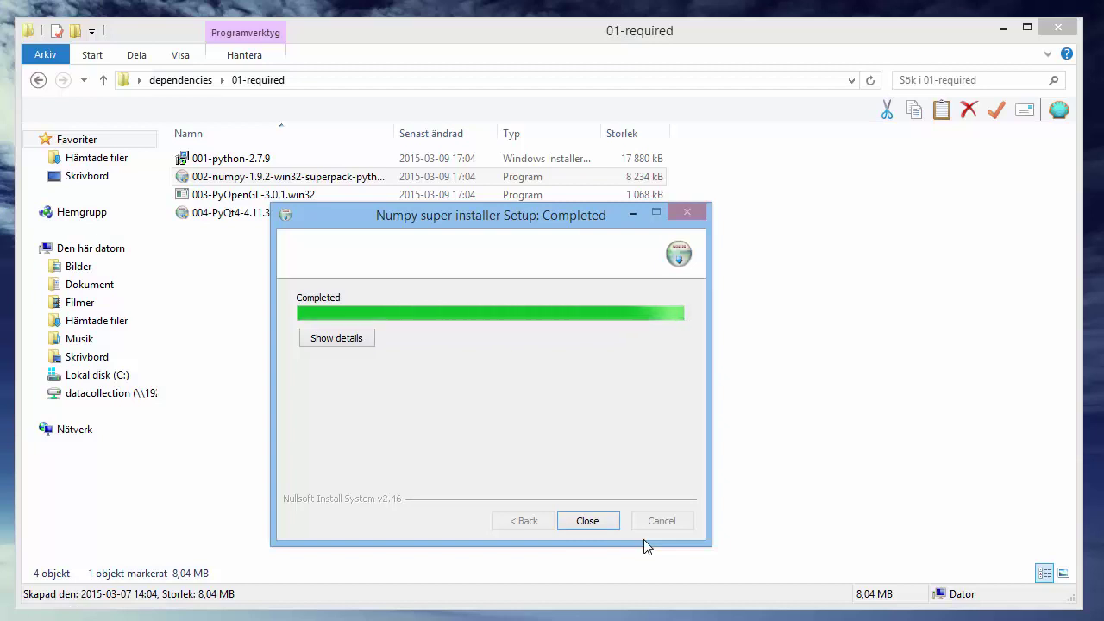
{"action": "left_click", "coordinate": [589, 521]}
- Install PyOpenGL 3.0.1 from 003-PyOpenGL-3.0.1.win32 into the Python 2.7 installation at C:\Python27\
{"action": "left_click", "coordinate": [208, 197]}
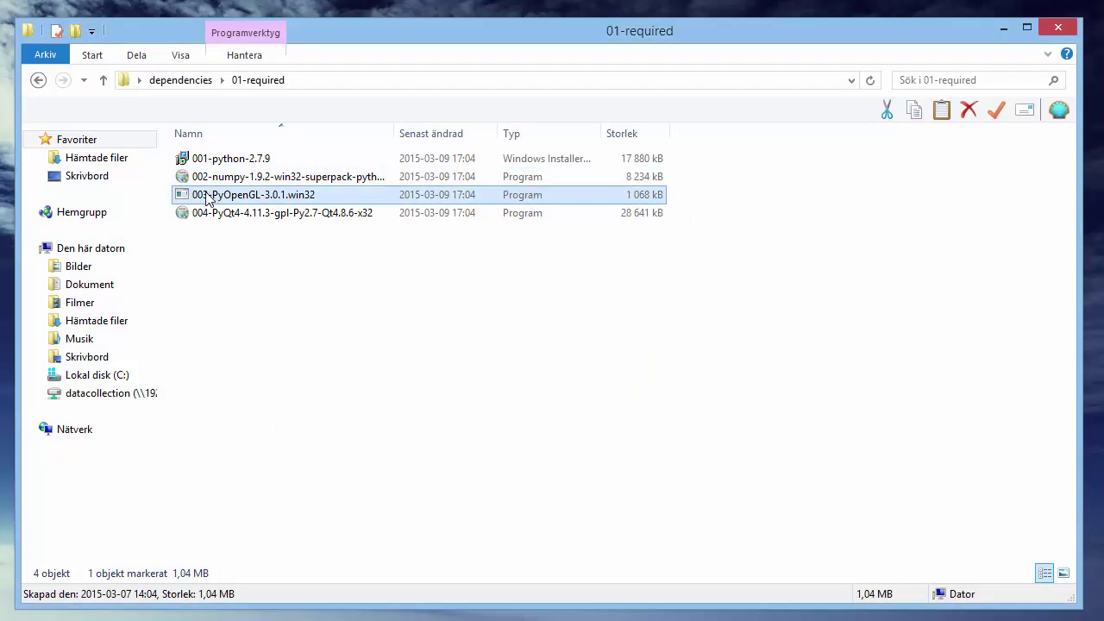
{"action": "double_click", "coordinate": [197, 200]}
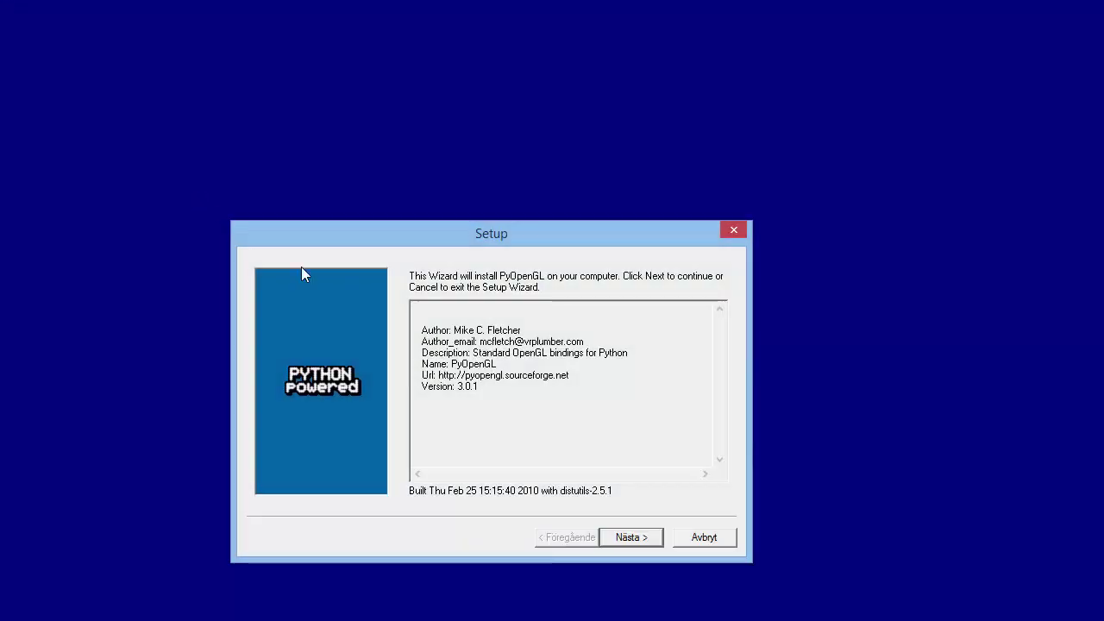
{"action": "left_click", "coordinate": [632, 537]}
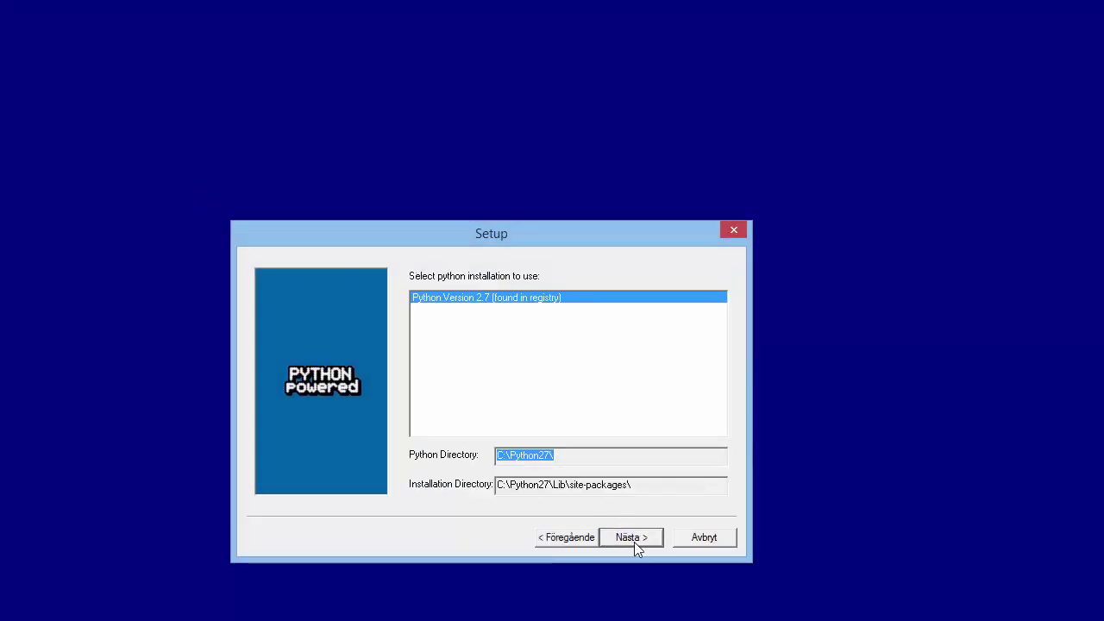
{"action": "left_click", "coordinate": [634, 541]}
{"action": "left_click", "coordinate": [633, 538]}
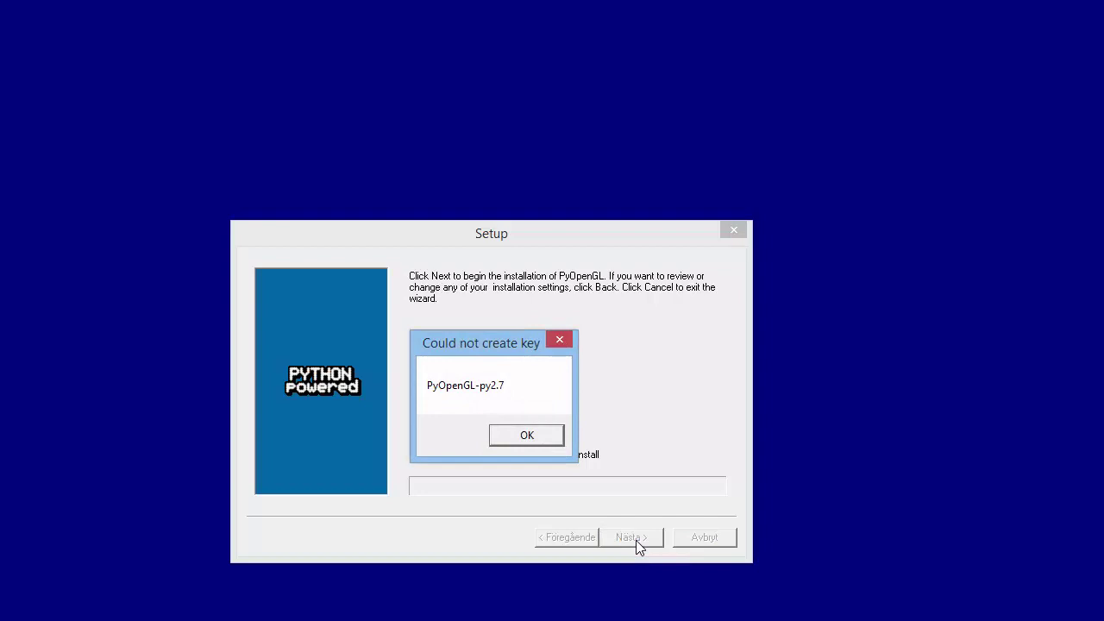
{"action": "left_click", "coordinate": [539, 442]}
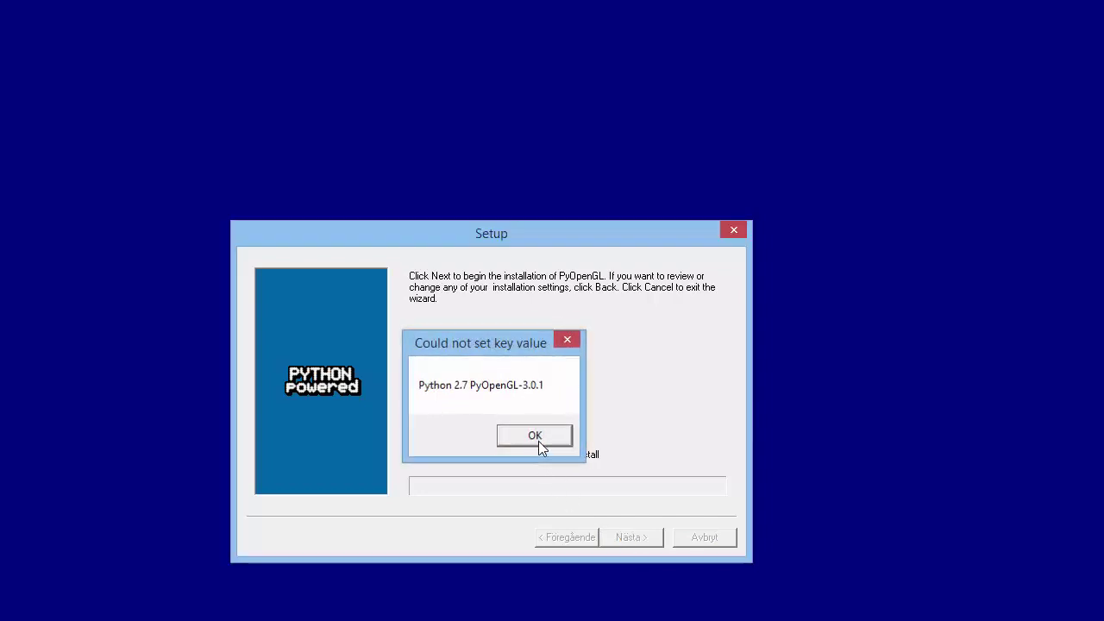
{"action": "left_click", "coordinate": [538, 441]}
{"action": "left_click", "coordinate": [651, 436]}
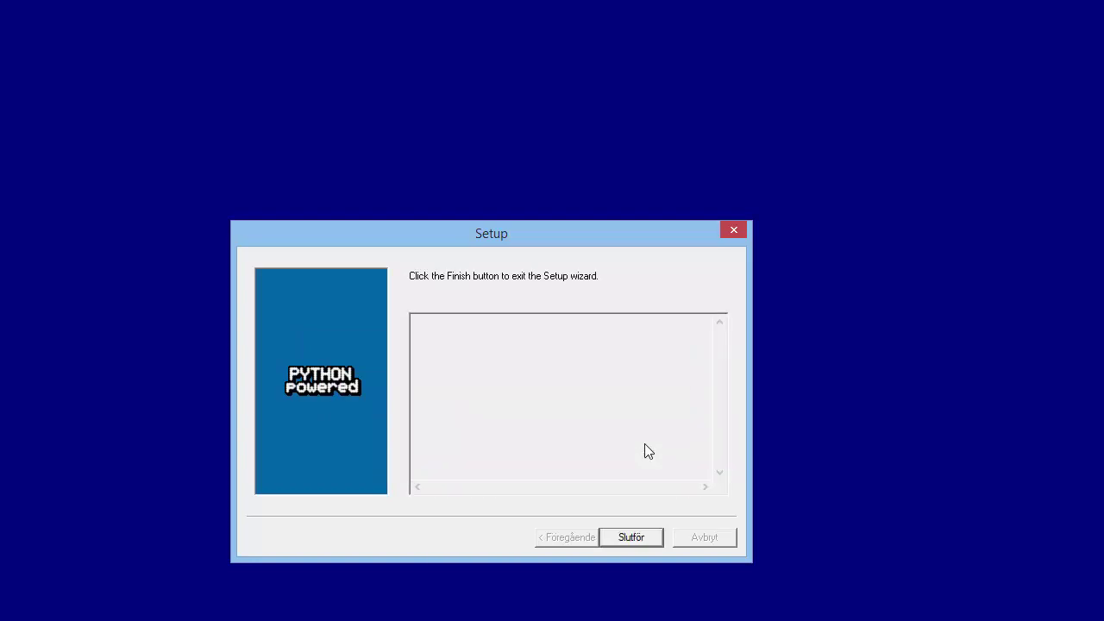
{"action": "left_click", "coordinate": [636, 540]}
- Install PyQt GPL v4.11.3 for Python v2.7 with the Full install type and go back to the dependencies folder
{"action": "double_click", "coordinate": [197, 216]}
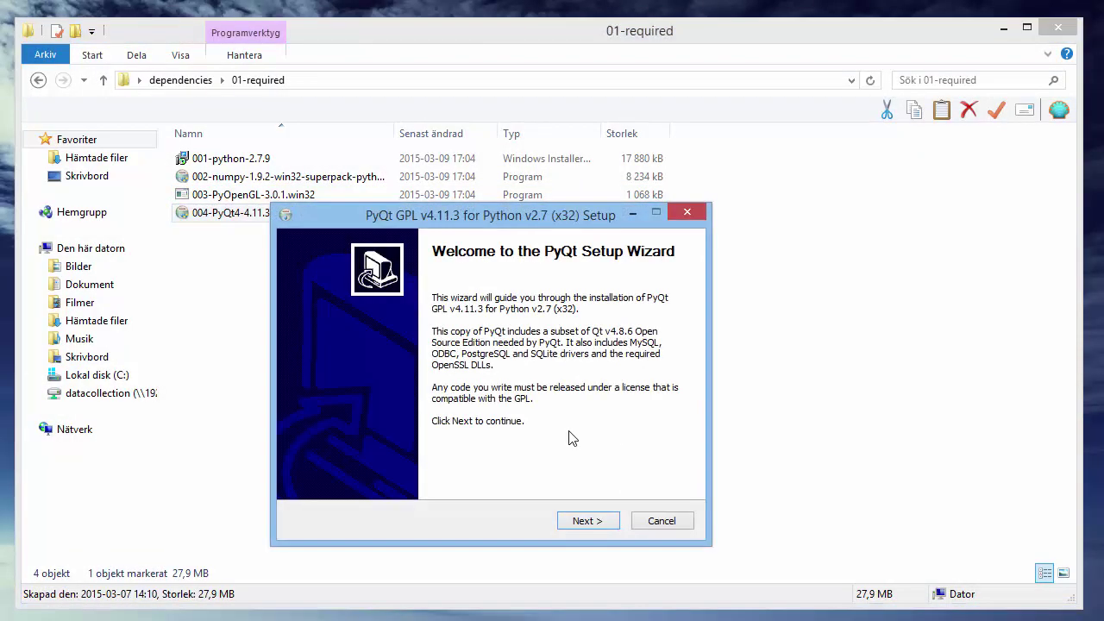
{"action": "left_click", "coordinate": [585, 522]}
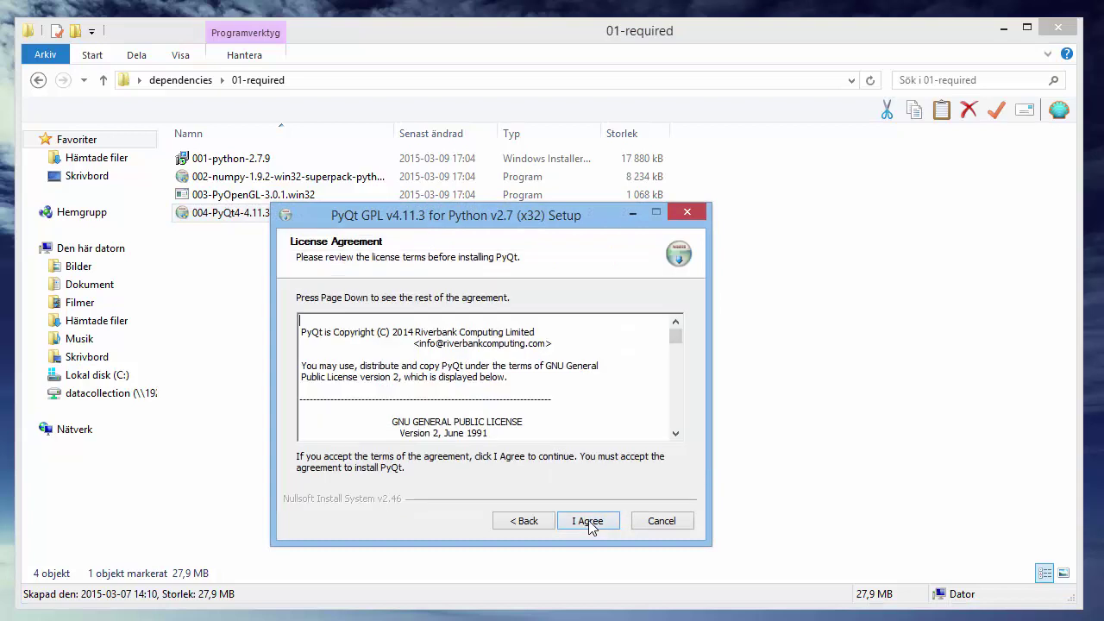
{"action": "left_click", "coordinate": [590, 522]}
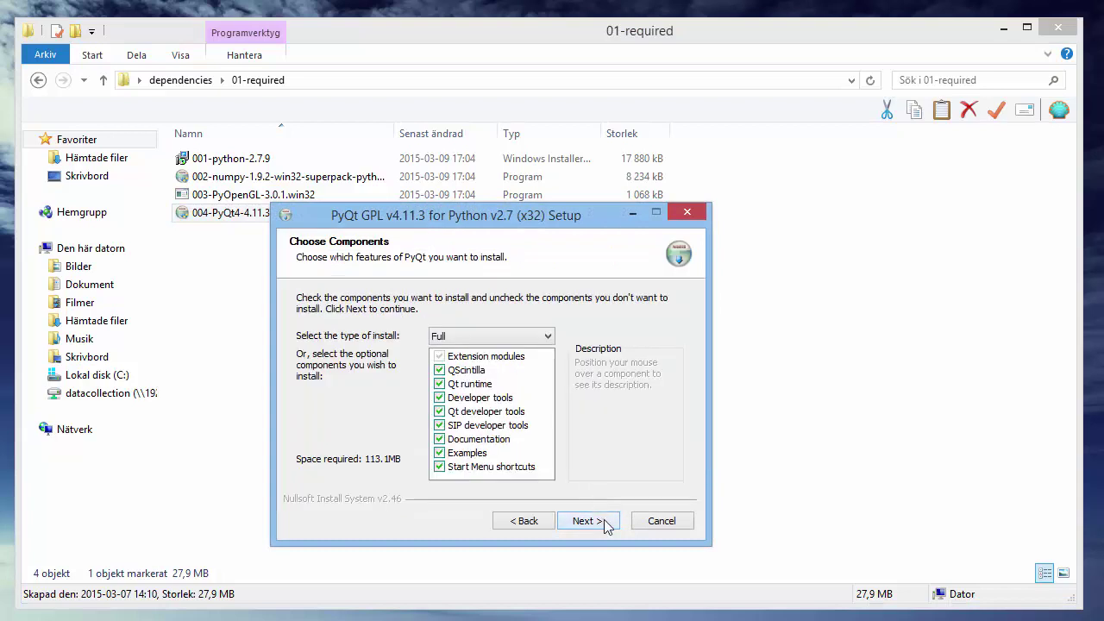
{"action": "left_click", "coordinate": [593, 523]}
{"action": "left_click", "coordinate": [588, 522]}
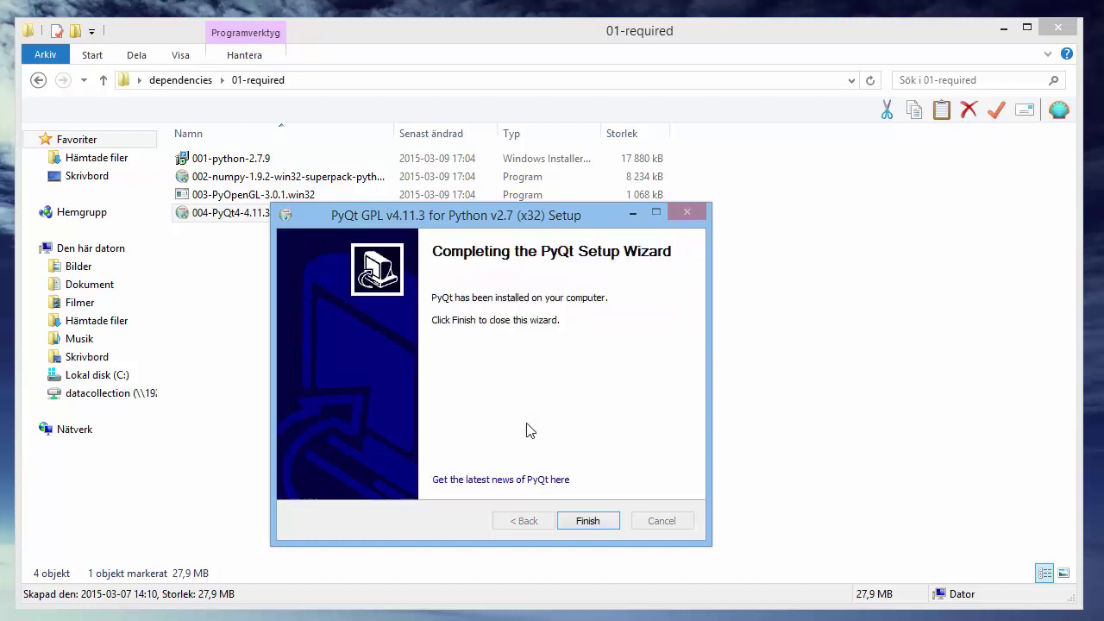
{"action": "left_click", "coordinate": [587, 522]}
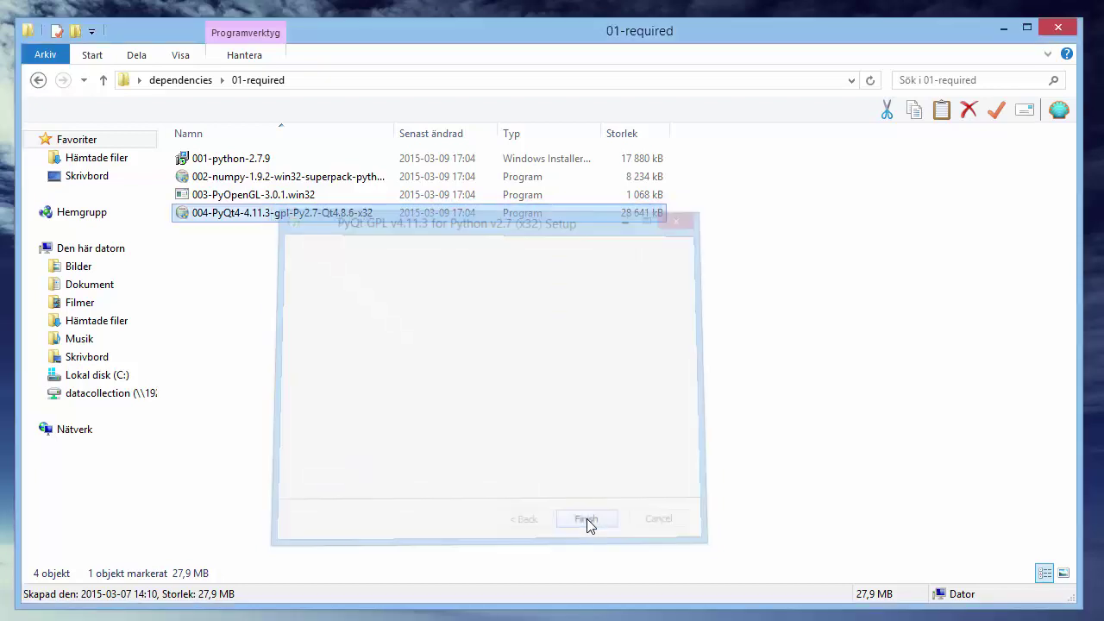
{"action": "left_click", "coordinate": [589, 526]}
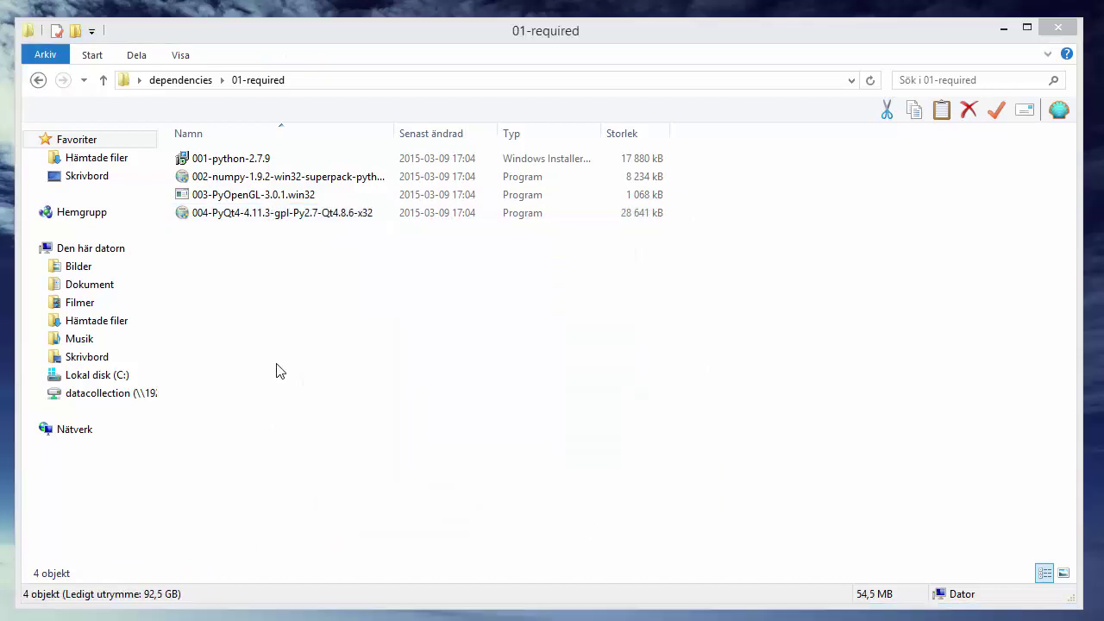
{"action": "left_click", "coordinate": [181, 80]}
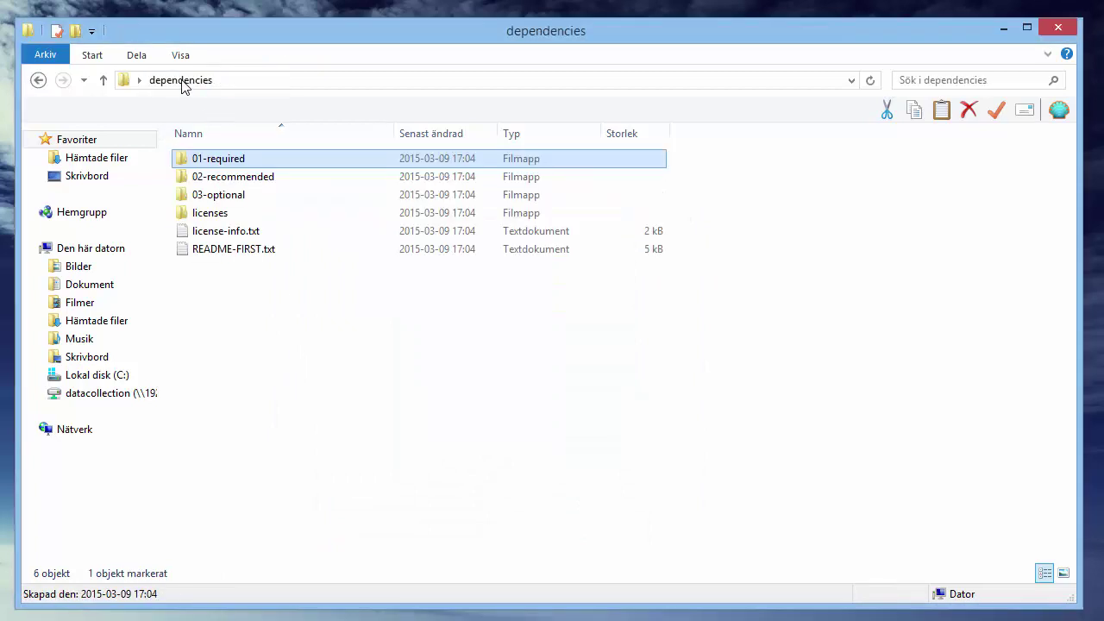
- Install TortoiseHg 3.3.2 (x64) from the 02-recommended folder with the default features, without closing the applications that use its files
{"action": "double_click", "coordinate": [234, 178]}
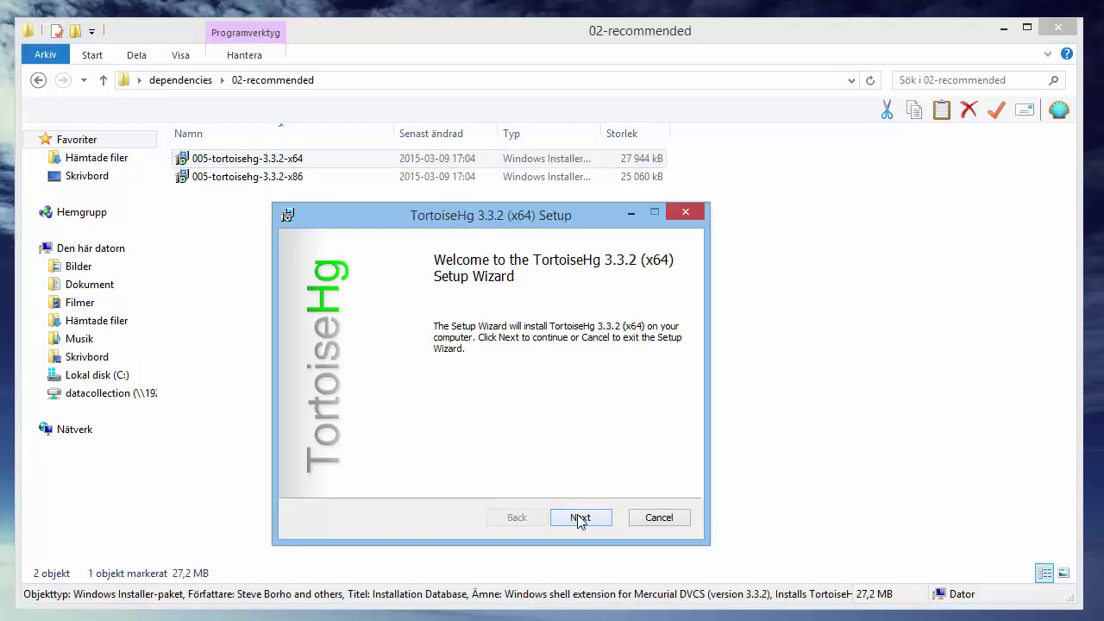
{"action": "left_click", "coordinate": [577, 517]}
{"action": "left_click", "coordinate": [576, 518]}
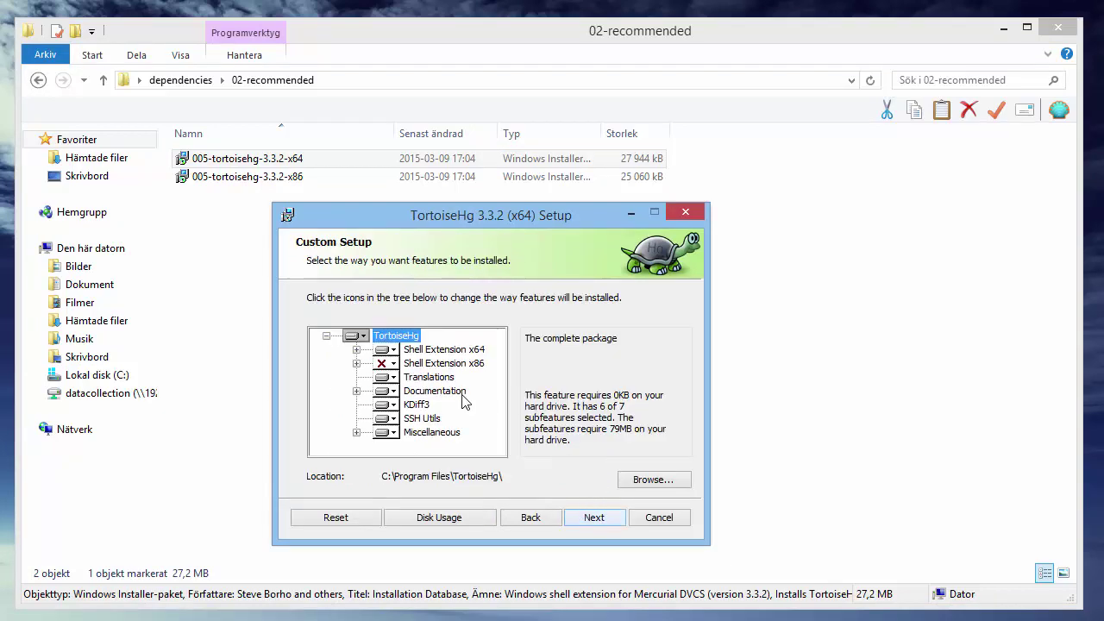
{"action": "left_click", "coordinate": [591, 519]}
{"action": "left_click", "coordinate": [585, 520]}
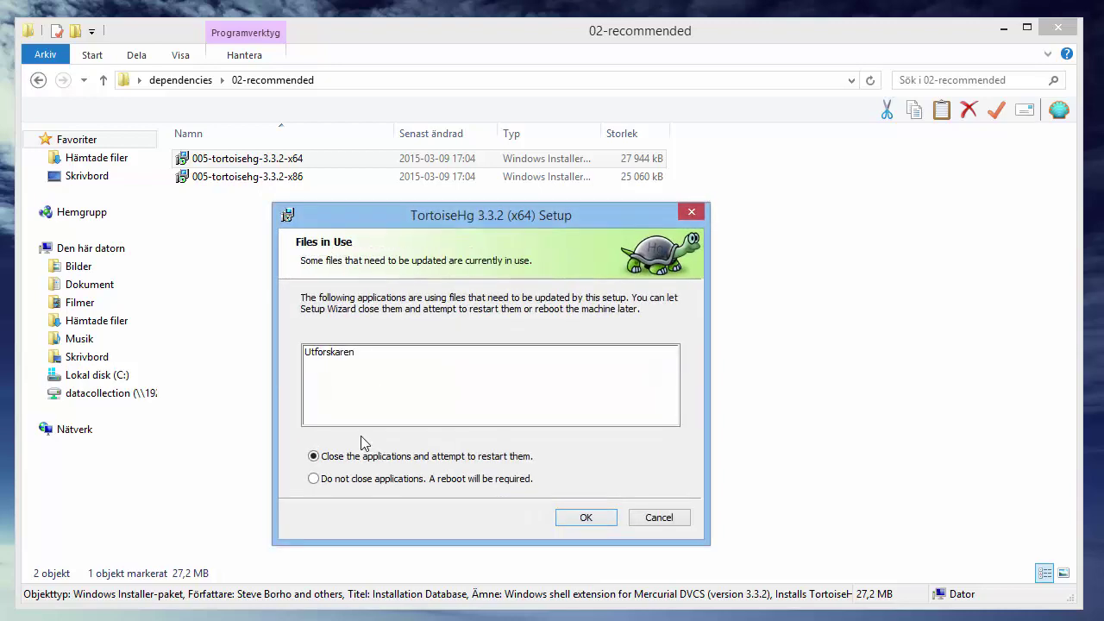
{"action": "left_click", "coordinate": [313, 479]}
{"action": "left_click", "coordinate": [582, 518]}
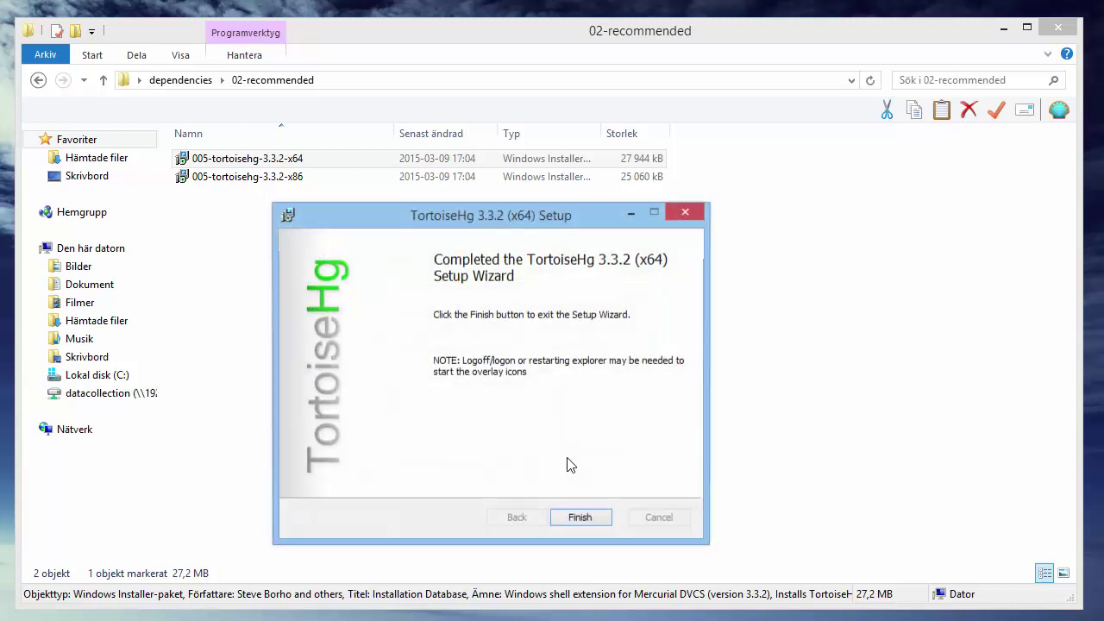
{"action": "key", "text": "Return"}
{"action": "left_click", "coordinate": [559, 424]}
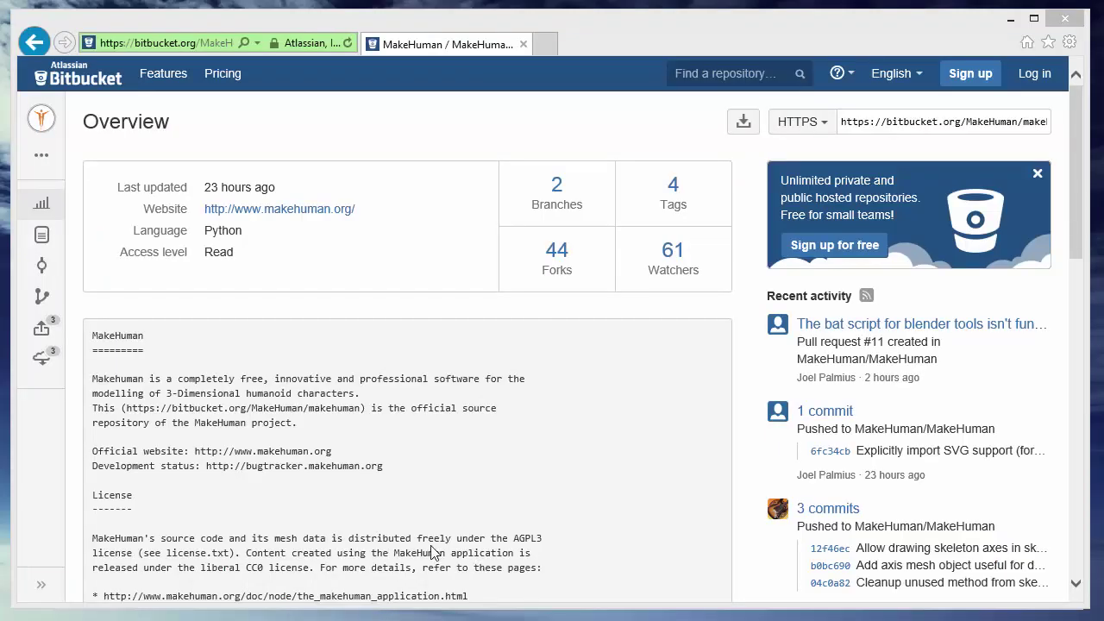
- Copy the MakeHuman repository address from the Bitbucket overview page and minimize the open windows to reach the desktop
{"action": "left_click_drag", "start_coordinate": [132, 406], "coordinate": [374, 410]}
{"action": "key", "text": "ctrl+c"}
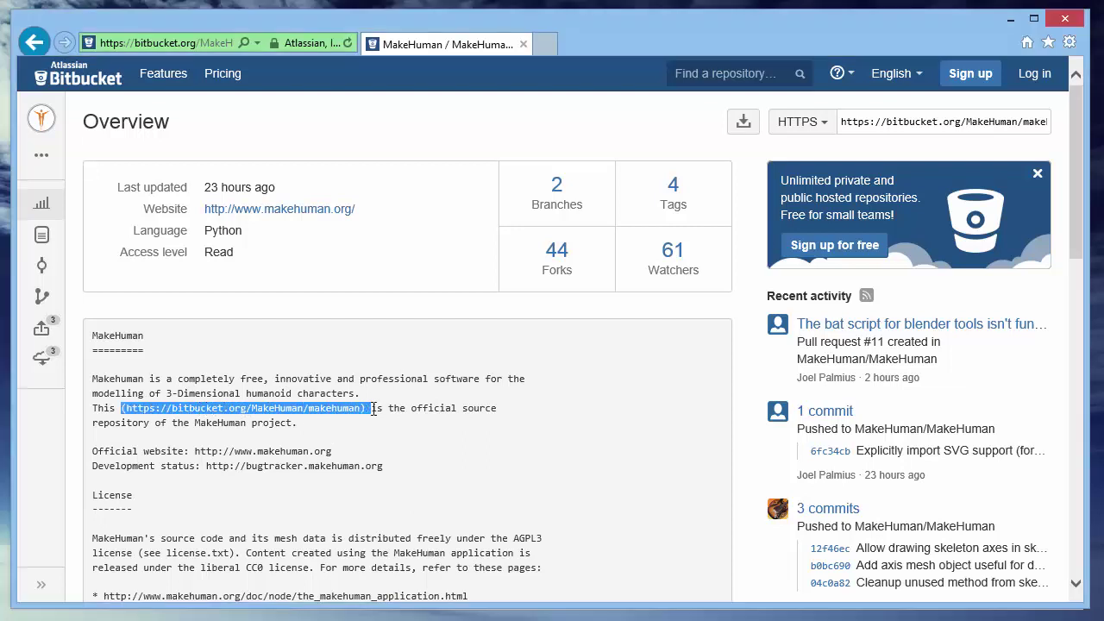
{"action": "left_click", "coordinate": [287, 422]}
{"action": "left_click", "coordinate": [916, 129]}
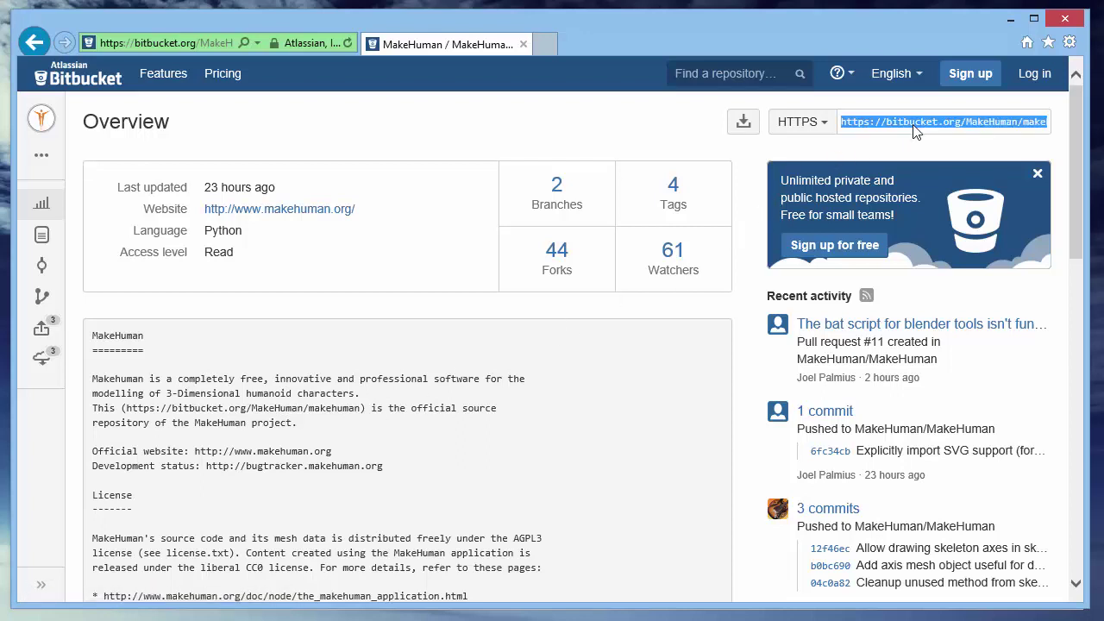
{"action": "left_click", "coordinate": [1011, 20]}
{"action": "left_click", "coordinate": [1003, 28]}
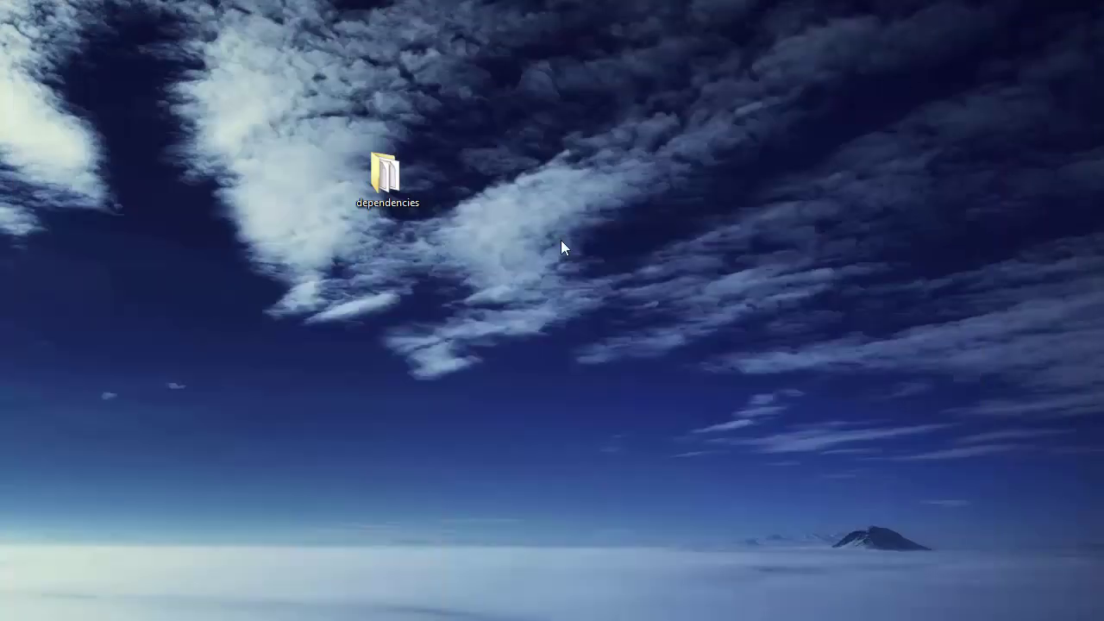
- Create a new folder named makehuman-unstable on the desktop
{"action": "right_click", "coordinate": [541, 176]}
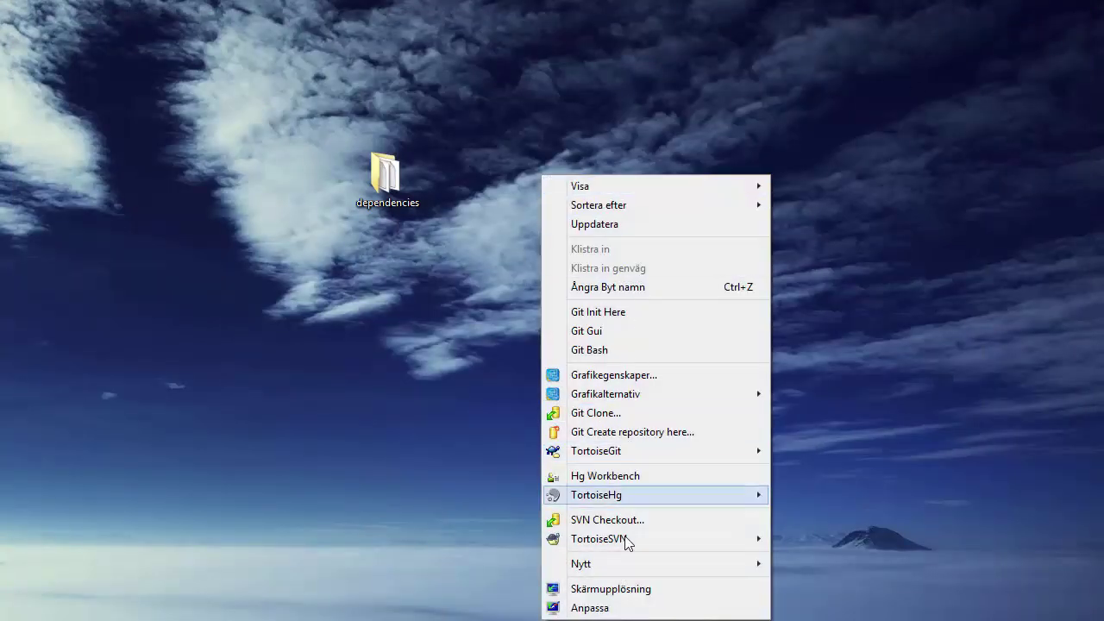
{"action": "mouse_move", "coordinate": [628, 569]}
{"action": "left_click", "coordinate": [776, 563]}
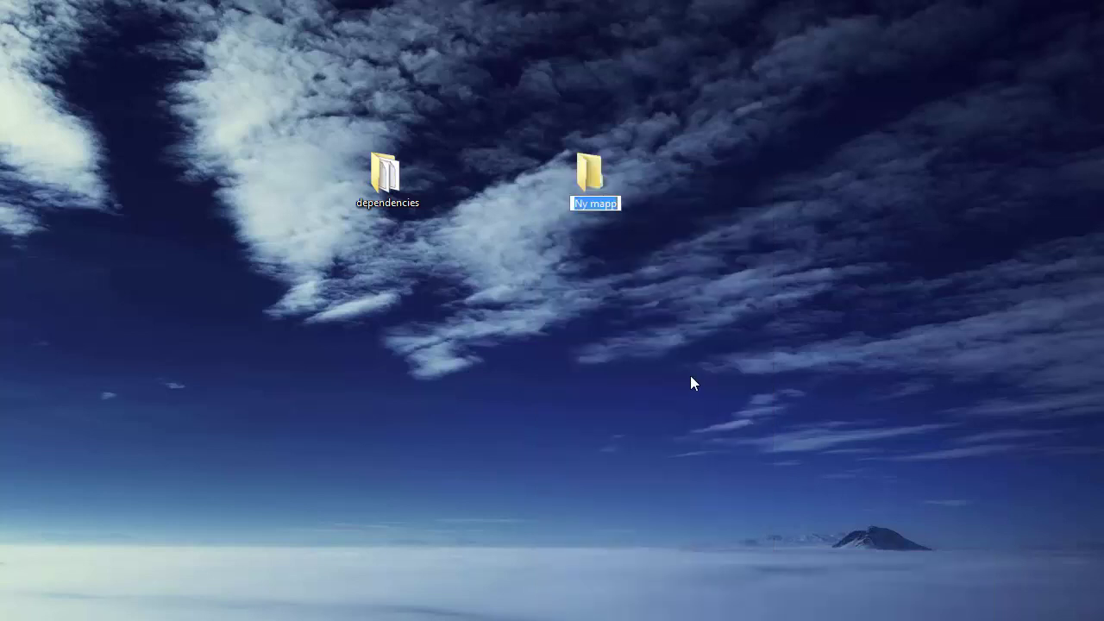
{"action": "type", "text": "makehum"}
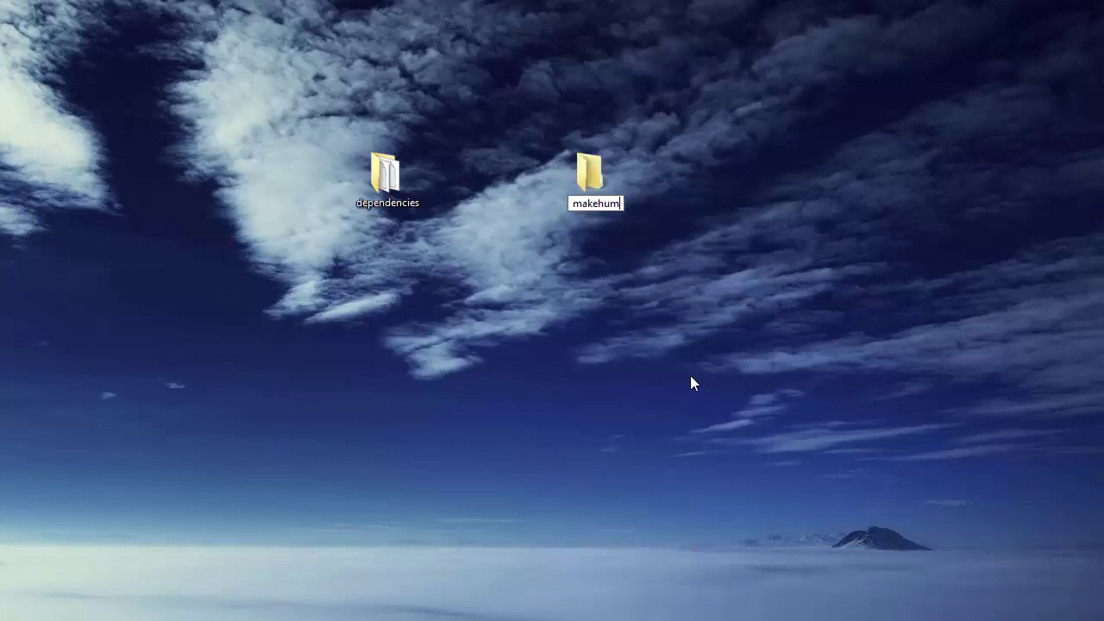
{"action": "type", "text": "an-unstable"}
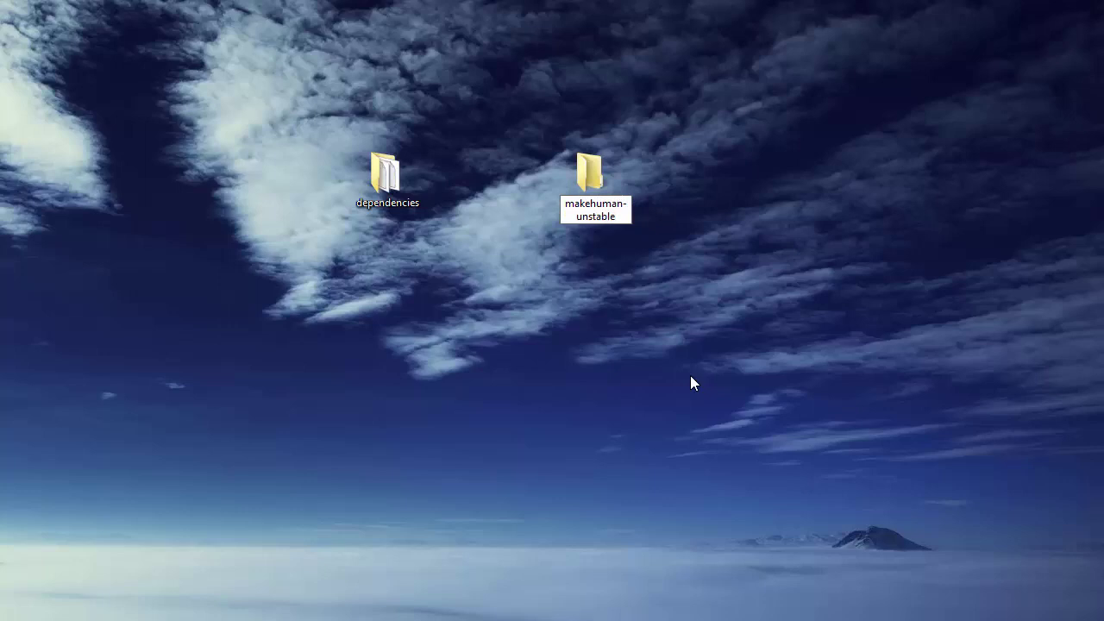
{"action": "key", "text": "Return"}
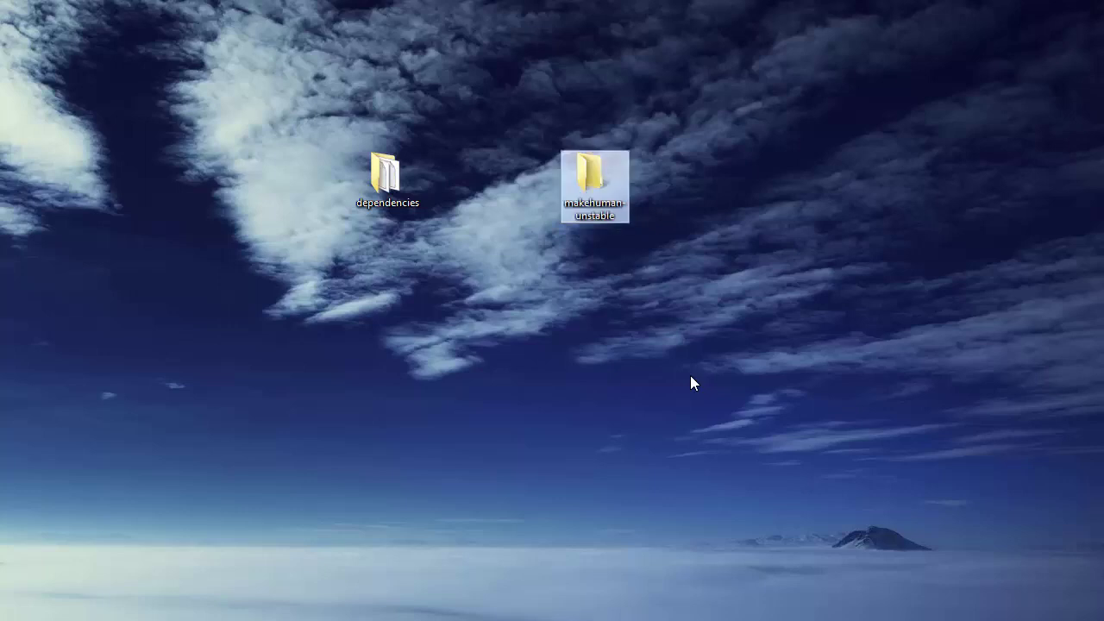
{"action": "right_click", "coordinate": [584, 167]}
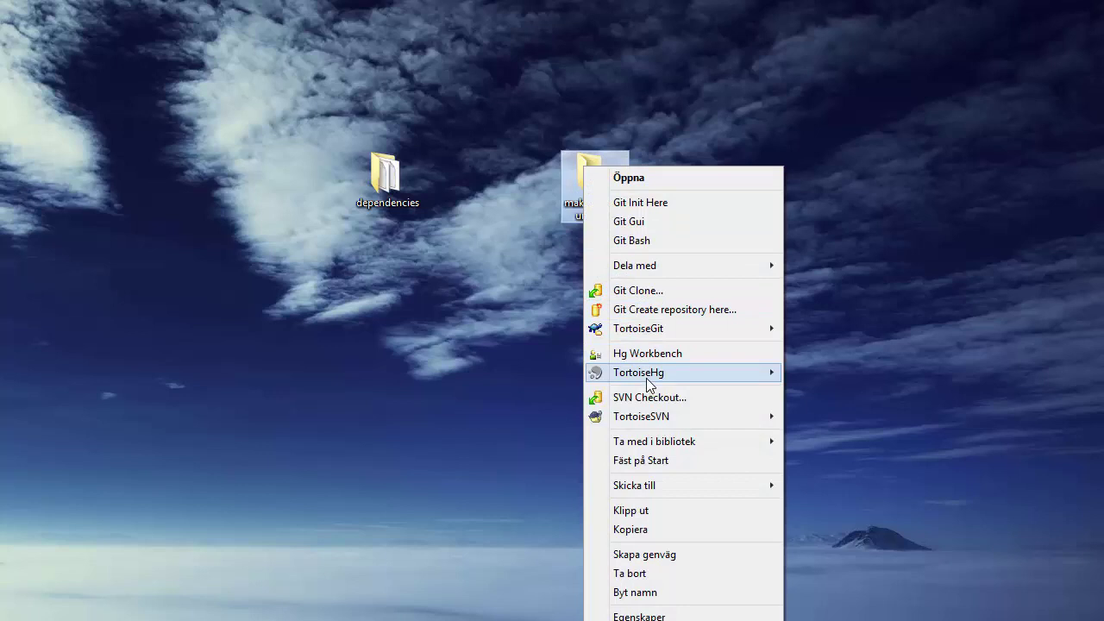
{"action": "mouse_move", "coordinate": [648, 379]}
{"action": "left_click", "coordinate": [824, 371]}
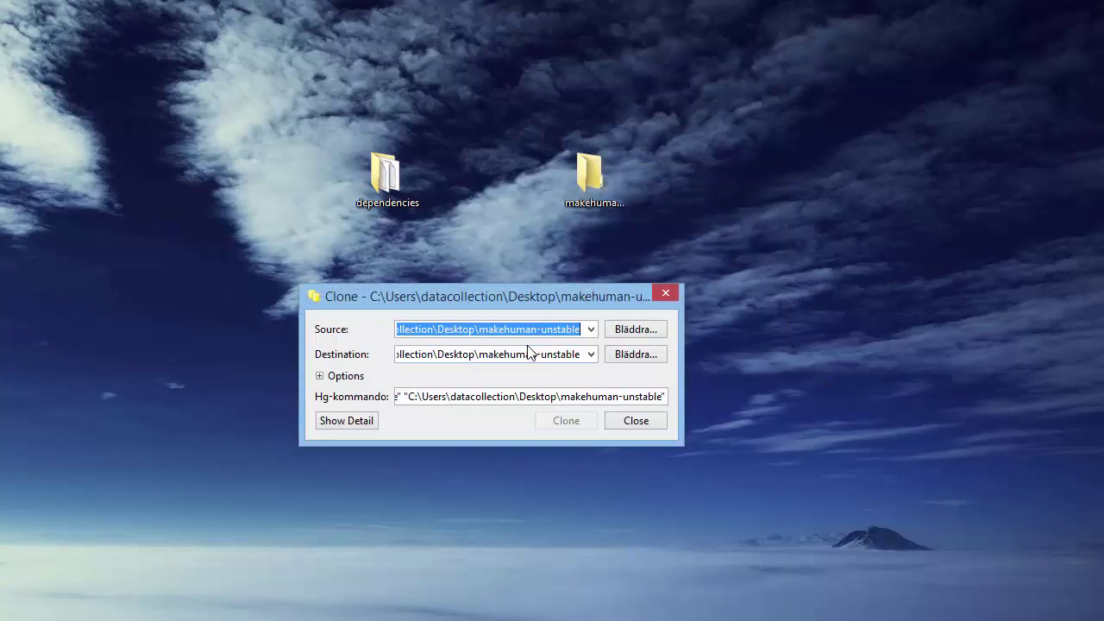
{"action": "key", "text": "ctrl+v"}
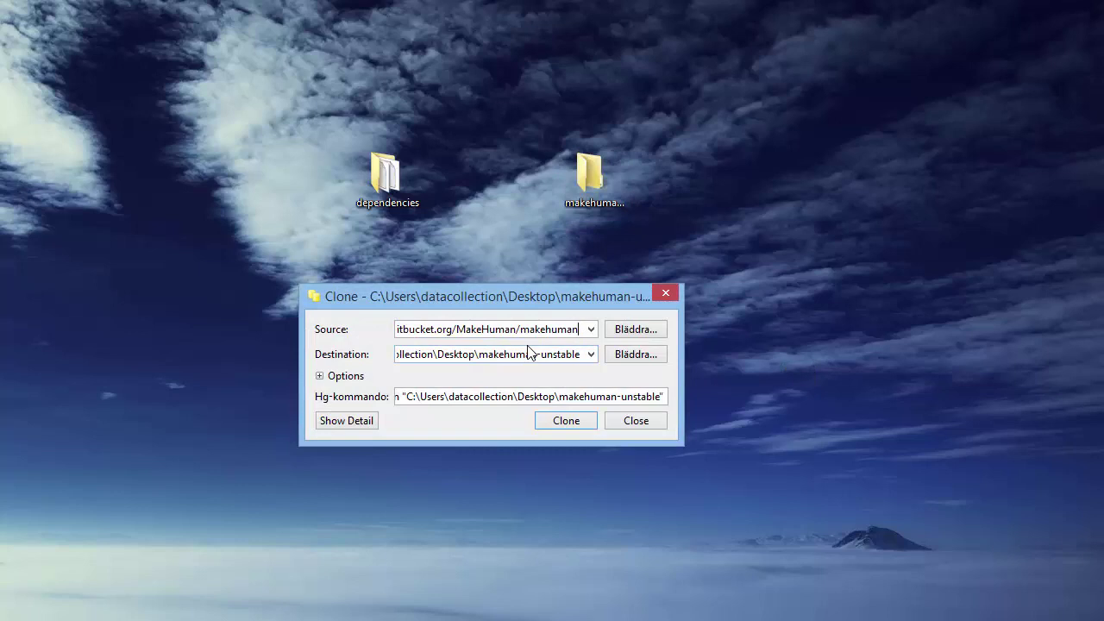
{"action": "key", "text": "Home"}
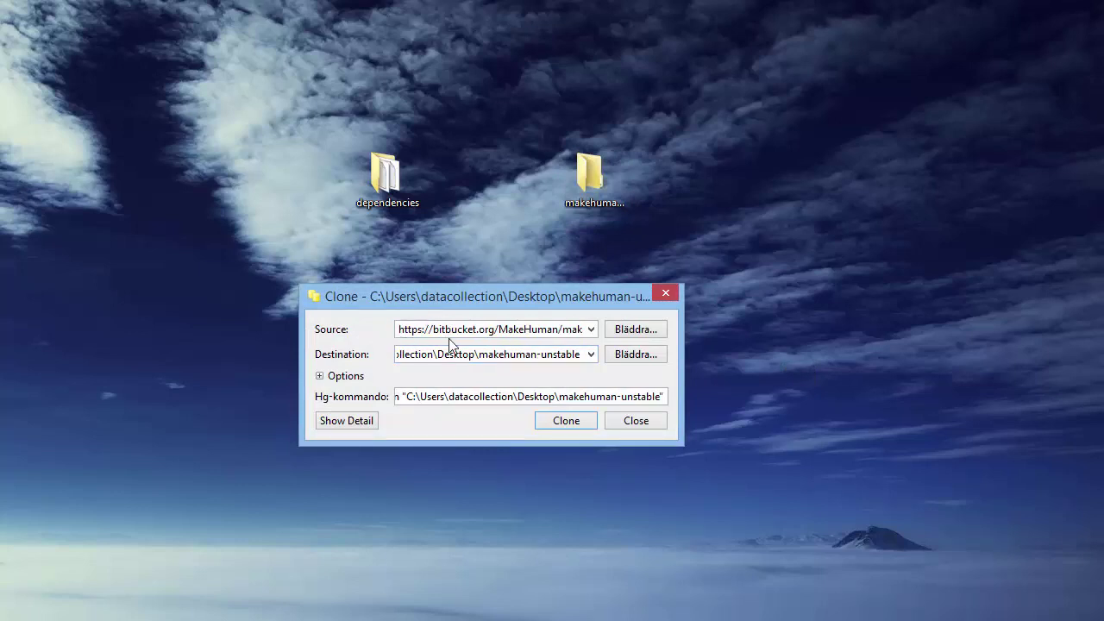
{"action": "left_click", "coordinate": [565, 422]}
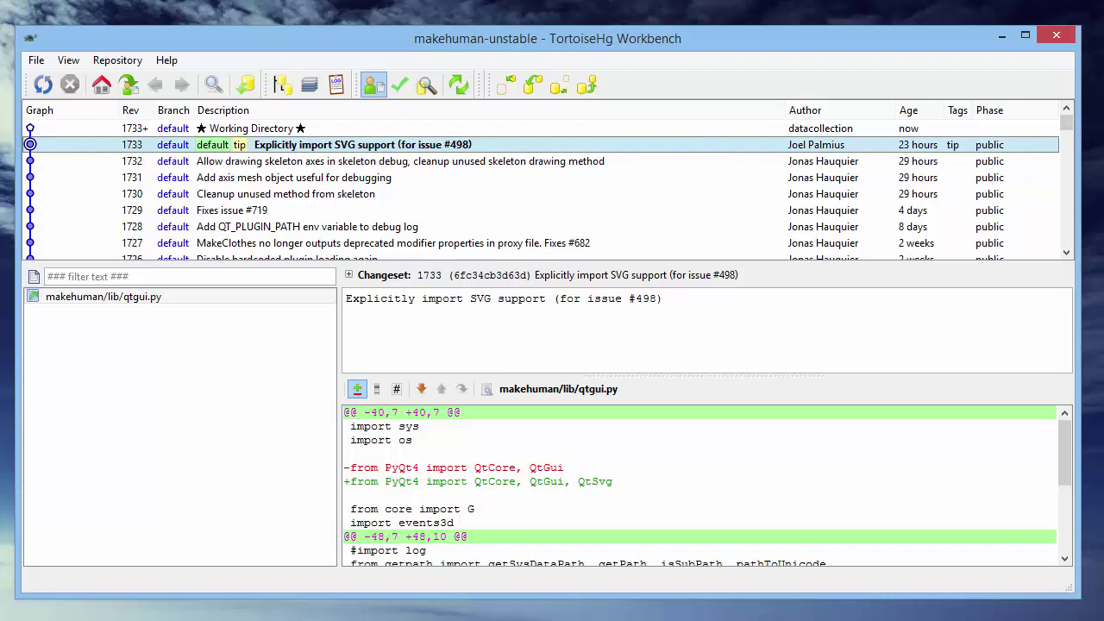
{"action": "left_click", "coordinate": [1057, 37]}
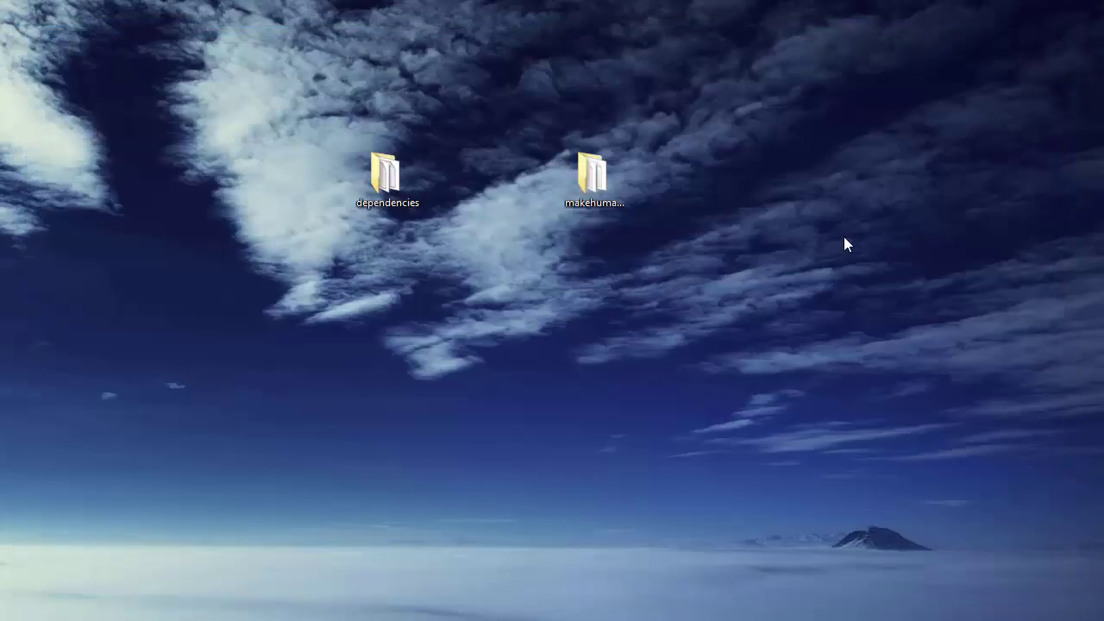
- Open the makehuman subfolder of makehuman-unstable and run the download_assets Python script
{"action": "double_click", "coordinate": [592, 176]}
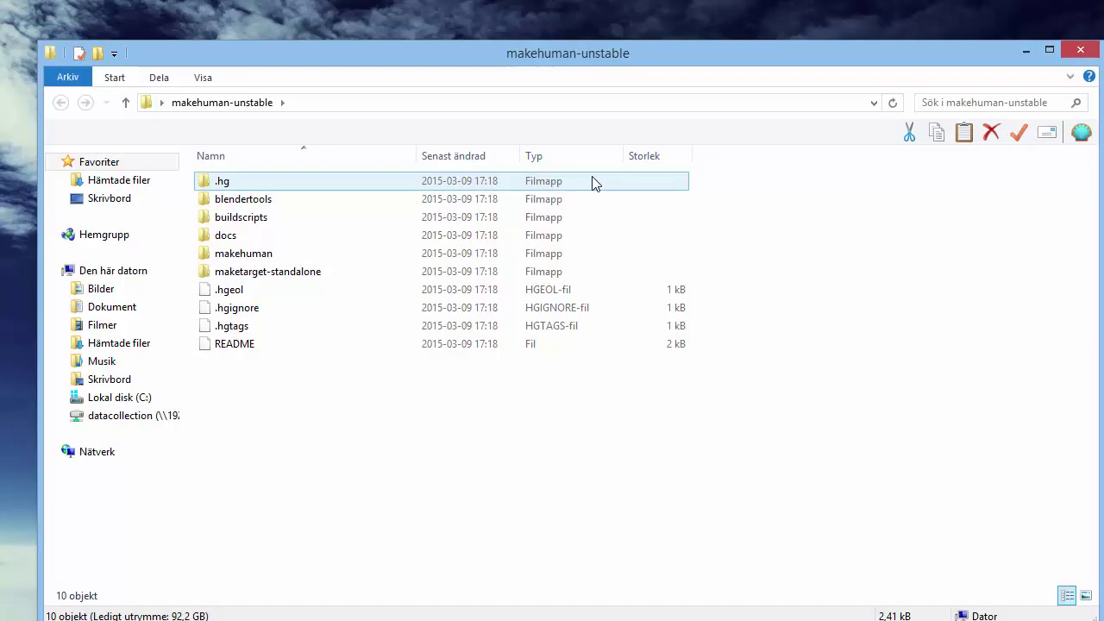
{"action": "left_click_drag", "start_coordinate": [611, 54], "coordinate": [590, 24]}
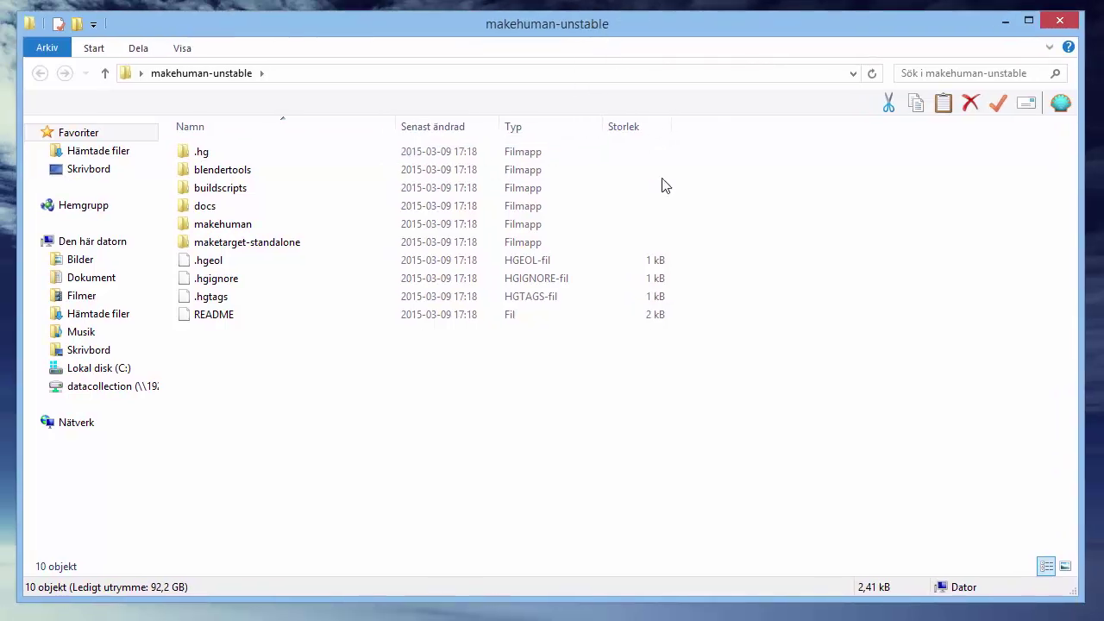
{"action": "left_click", "coordinate": [518, 245]}
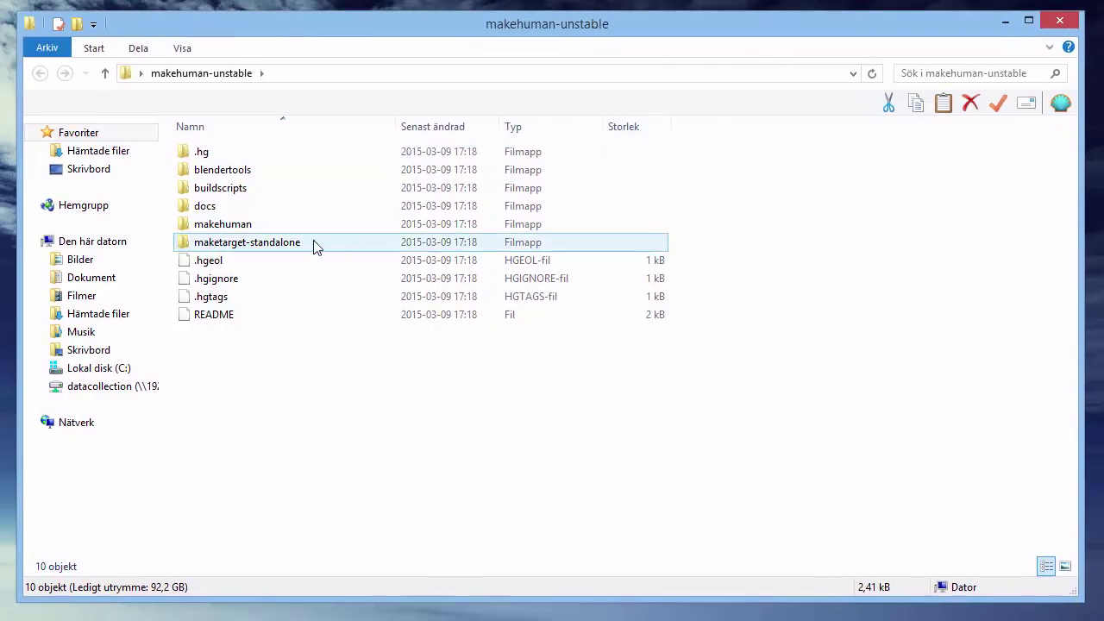
{"action": "double_click", "coordinate": [223, 226]}
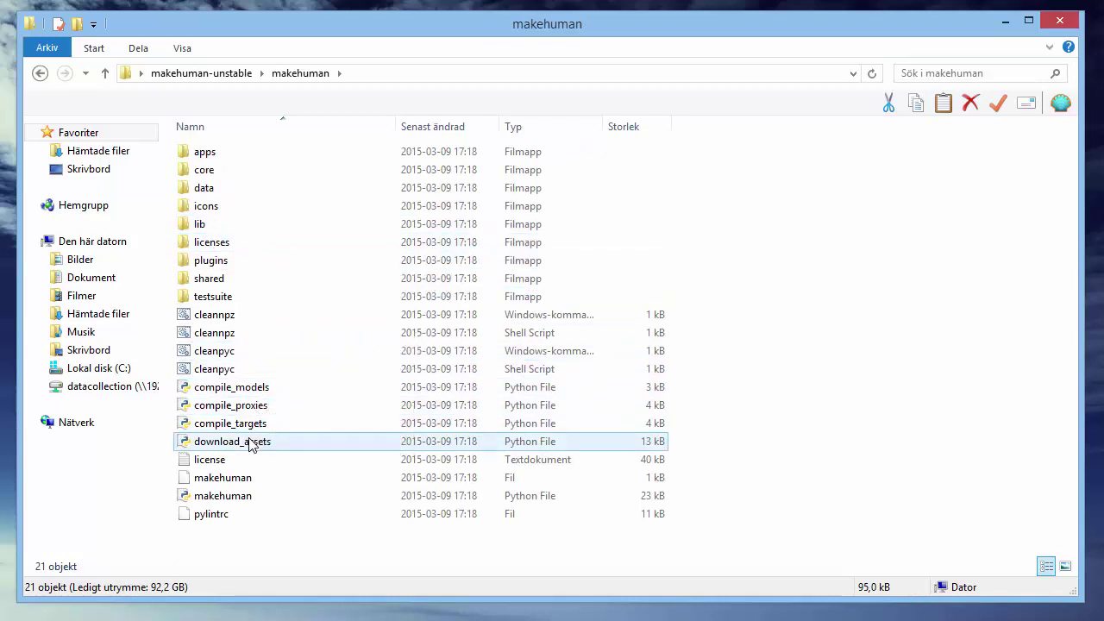
{"action": "double_click", "coordinate": [185, 443]}
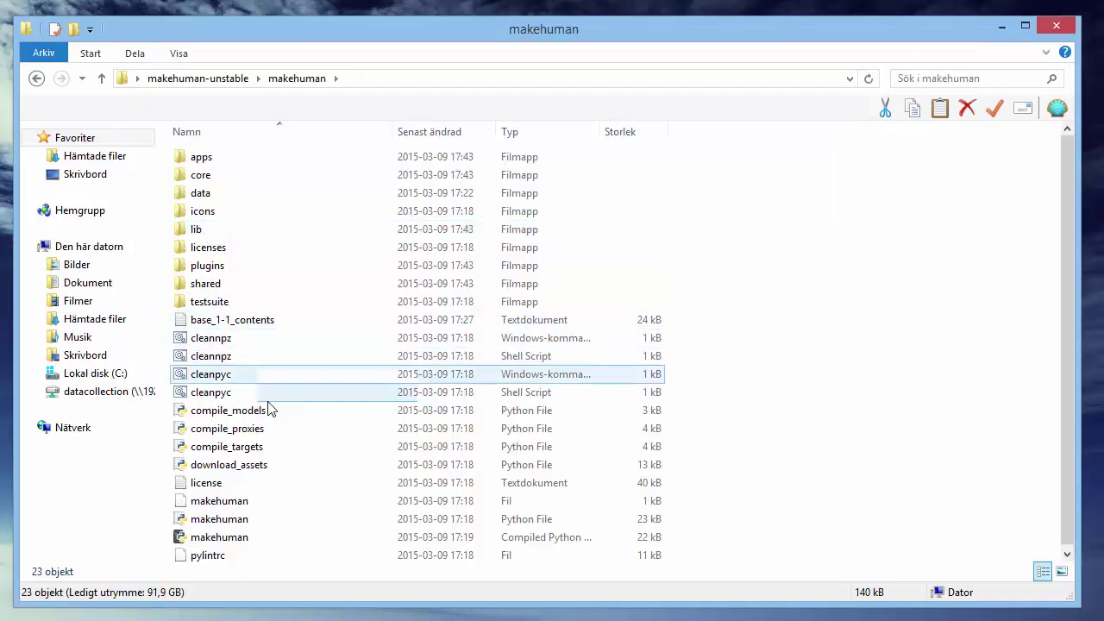
- Launch MakeHuman by running the makehuman Python file in the makehuman folder
{"action": "left_click", "coordinate": [513, 524]}
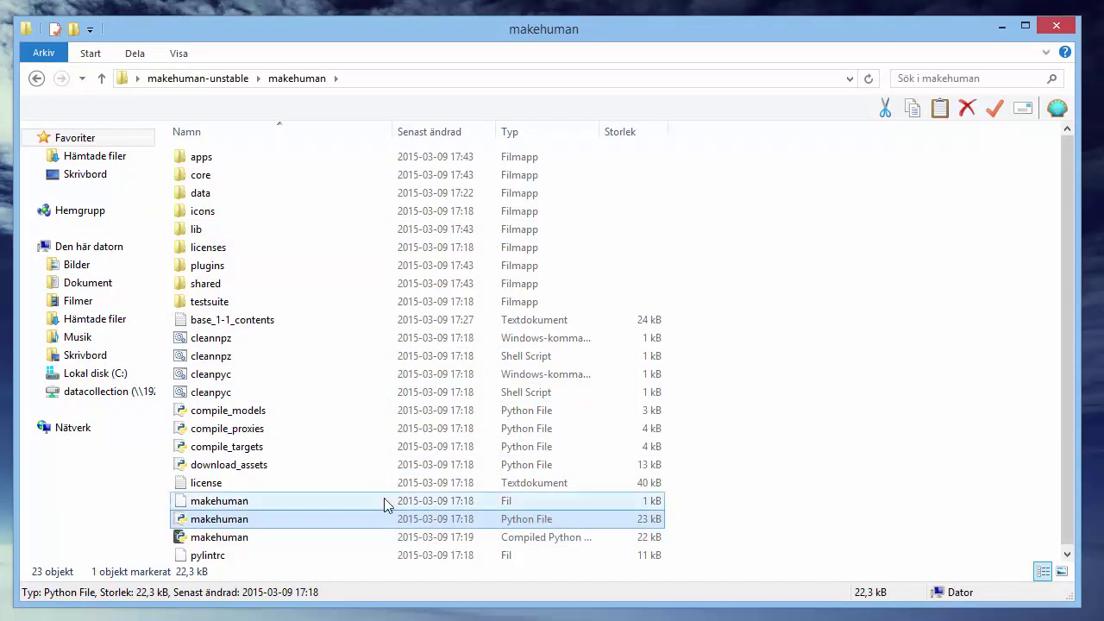
{"action": "double_click", "coordinate": [182, 525]}
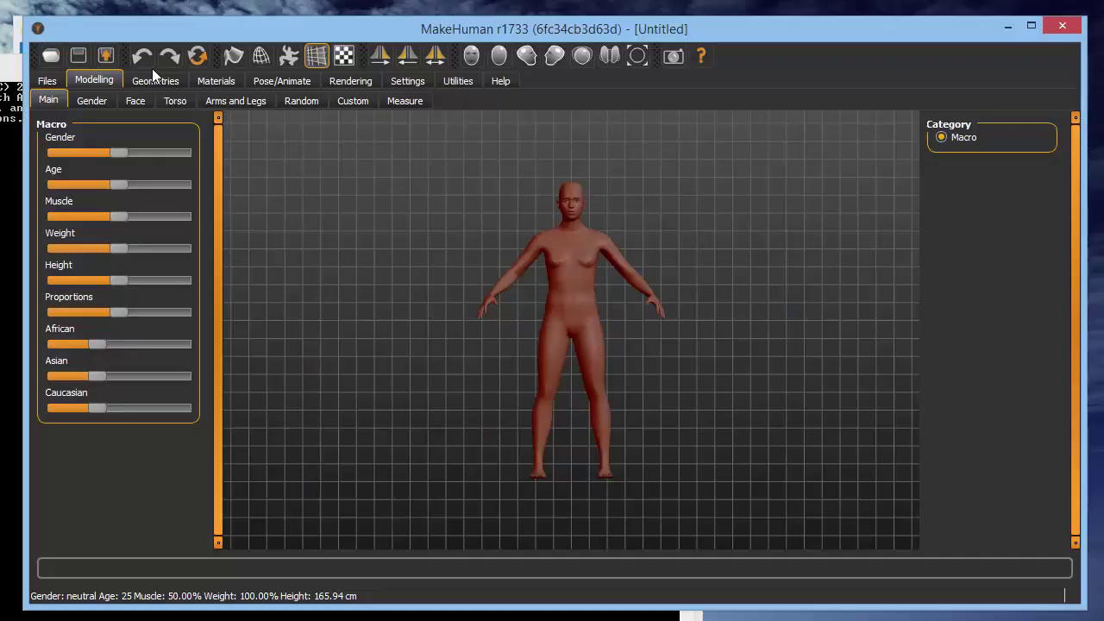
- Examine the default human and look through the available clothes, eyes, teeth, topologies and skin materials
{"action": "left_click_drag", "start_coordinate": [372, 187], "coordinate": [263, 146]}
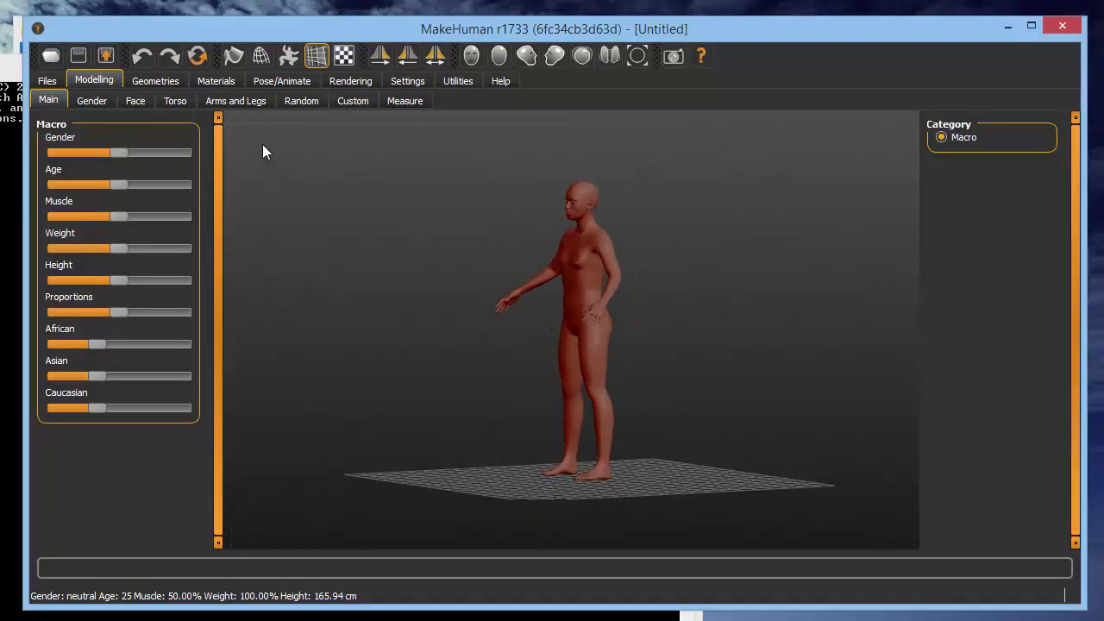
{"action": "left_click", "coordinate": [153, 78]}
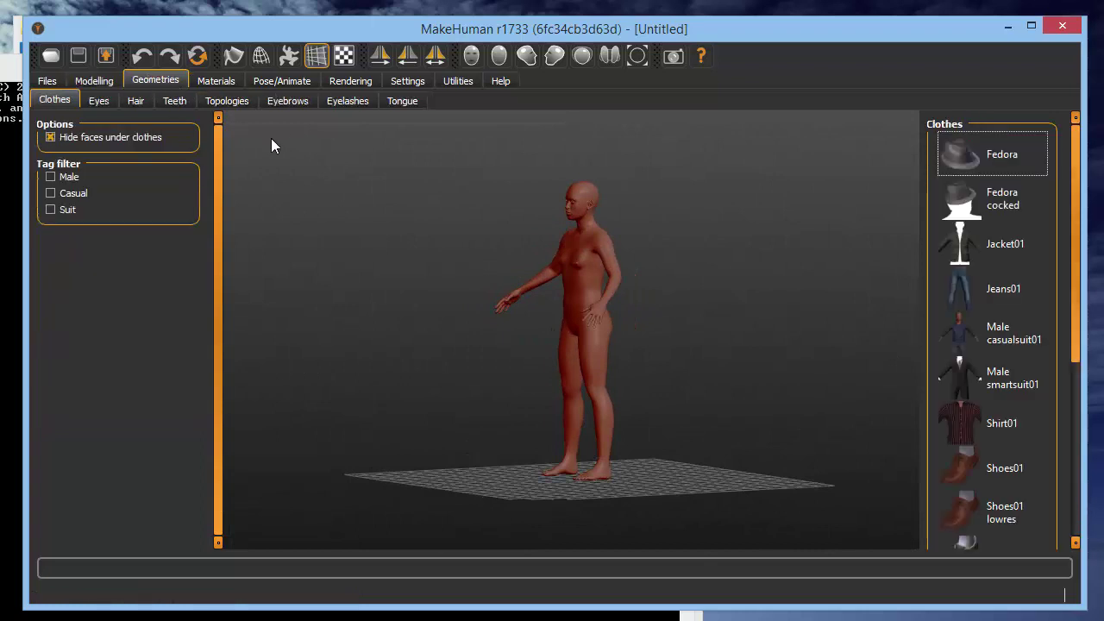
{"action": "left_click", "coordinate": [984, 203]}
{"action": "left_click", "coordinate": [99, 101]}
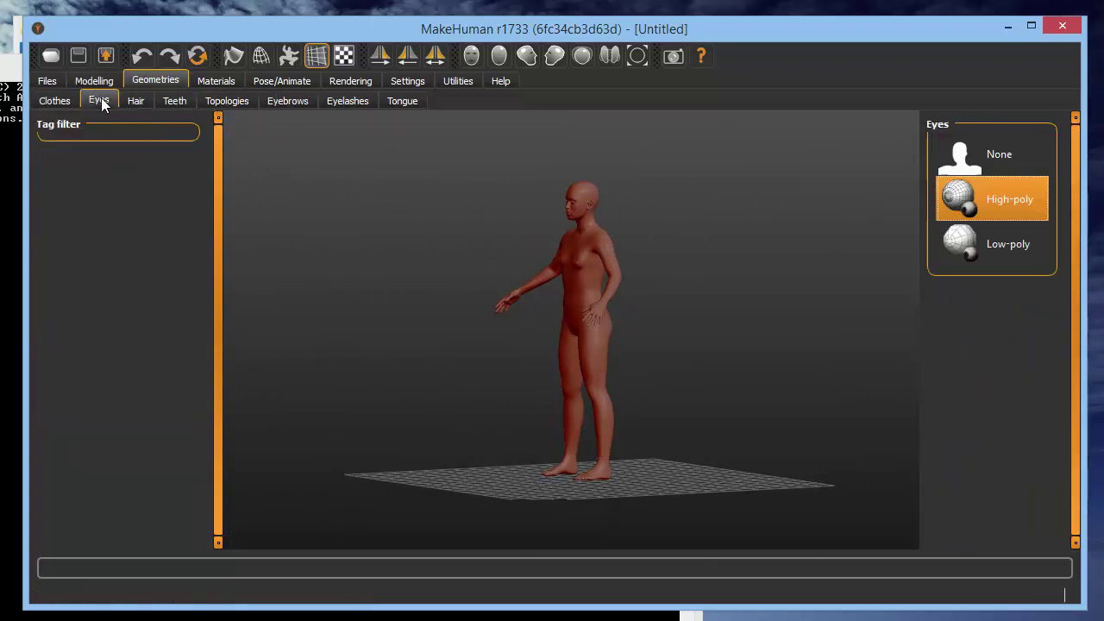
{"action": "left_click", "coordinate": [177, 102]}
{"action": "left_click", "coordinate": [215, 102]}
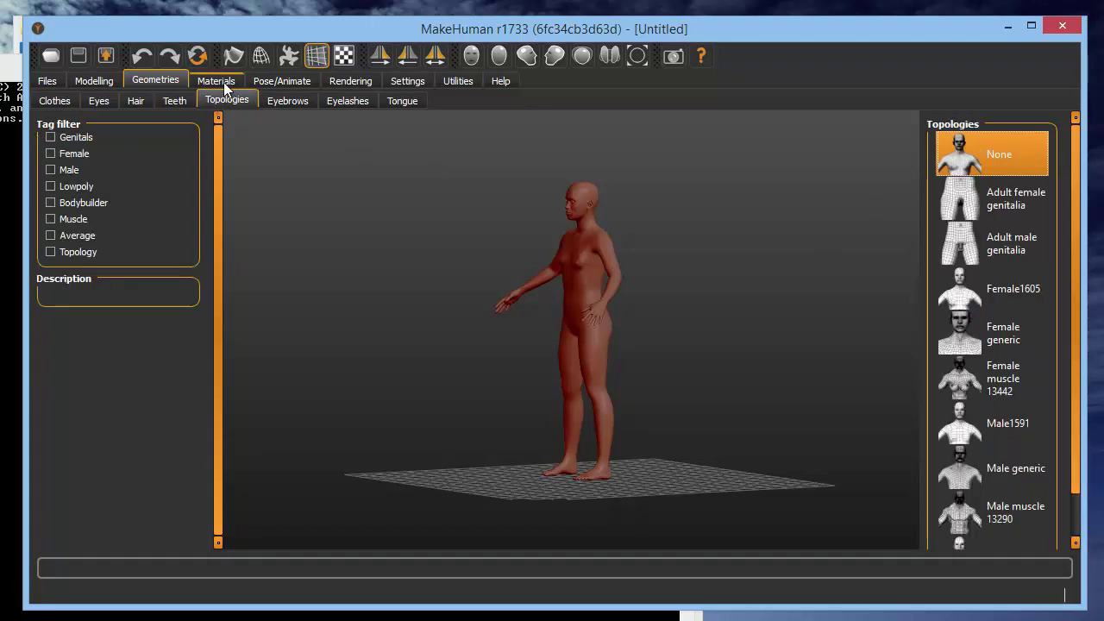
{"action": "left_click", "coordinate": [228, 85]}
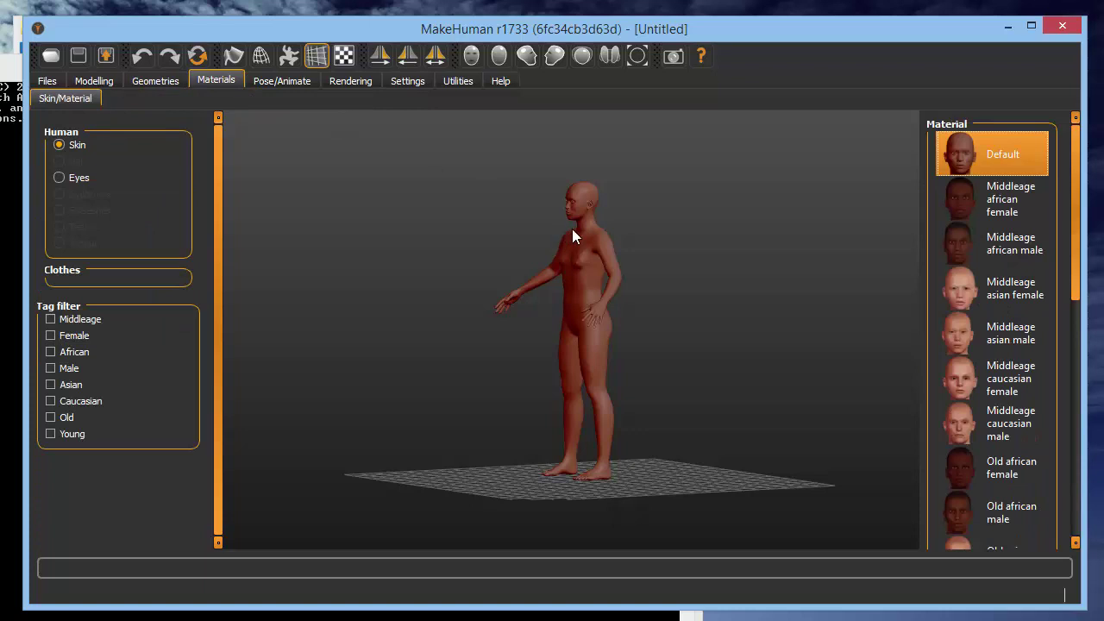
{"action": "left_click_drag", "start_coordinate": [1069, 183], "coordinate": [1073, 429]}
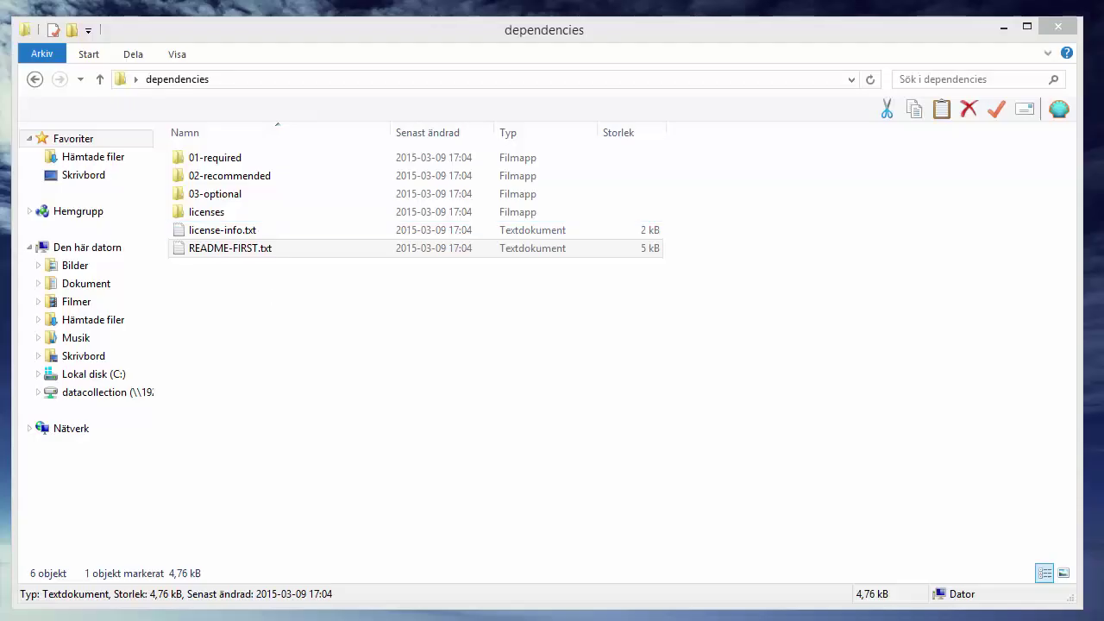
- Open README-FIRST.txt in the dependencies folder and read through the installation notes
{"action": "key", "text": "Return"}
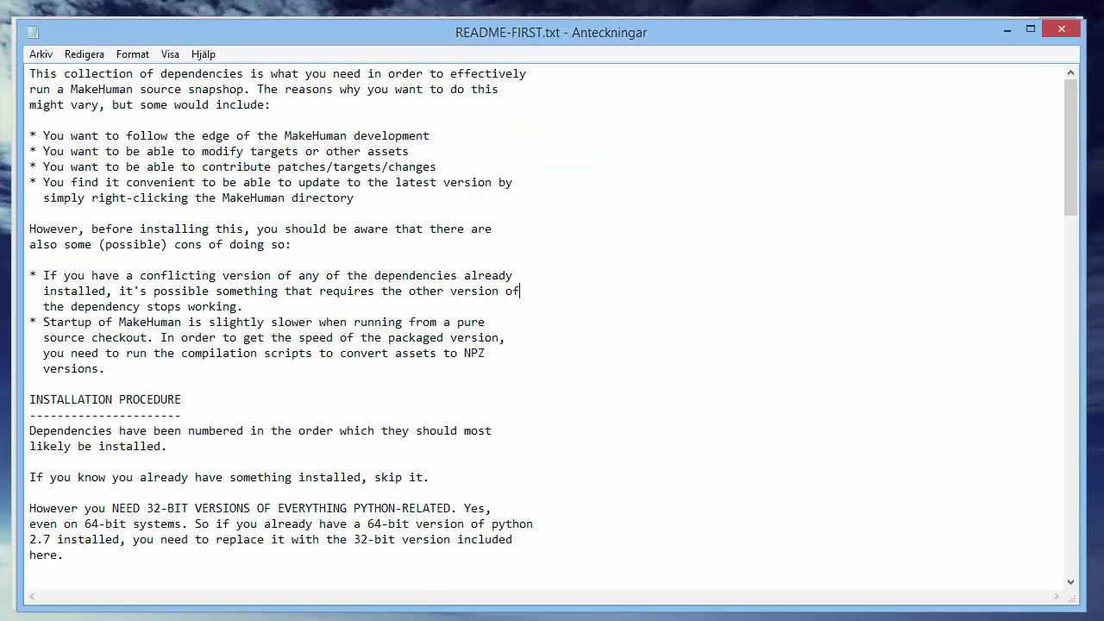
{"action": "left_click", "coordinate": [523, 291]}
{"action": "left_click_drag", "start_coordinate": [1045, 128], "coordinate": [1086, 490]}
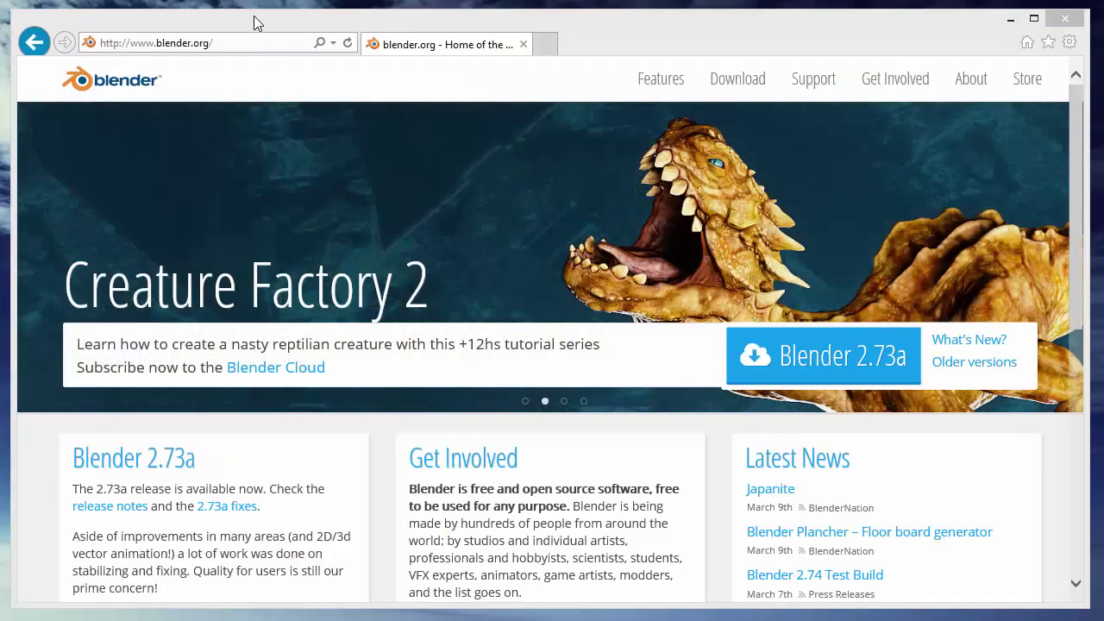
- Download the 64-bit Blender 2.73a Windows installer from the NL 2 mirror on blender.org and run it
{"action": "left_click", "coordinate": [254, 23]}
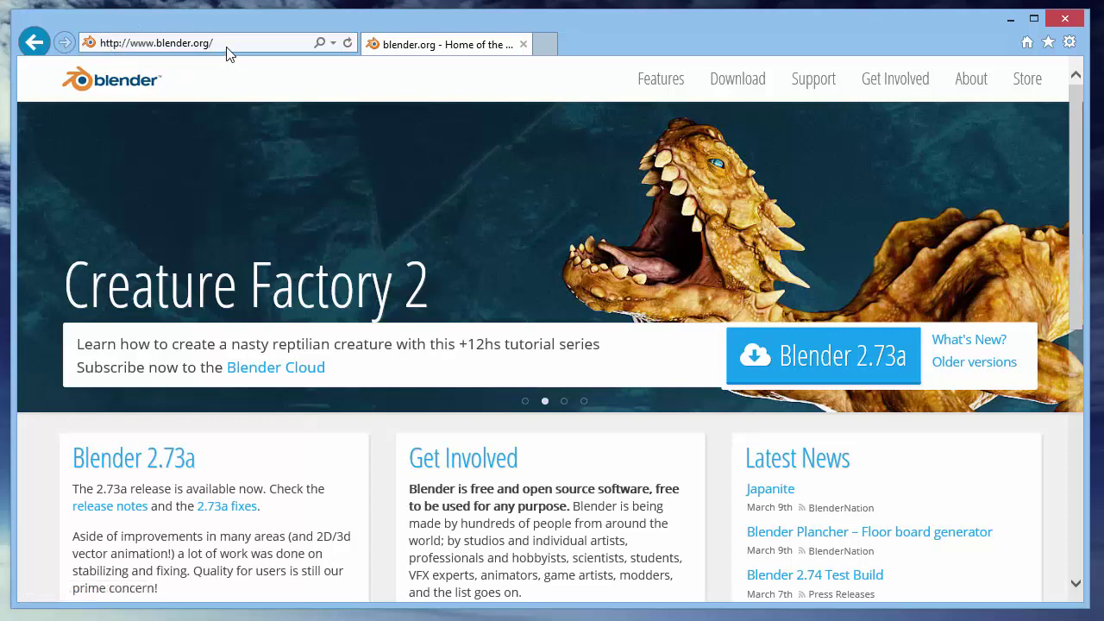
{"action": "left_click", "coordinate": [858, 360]}
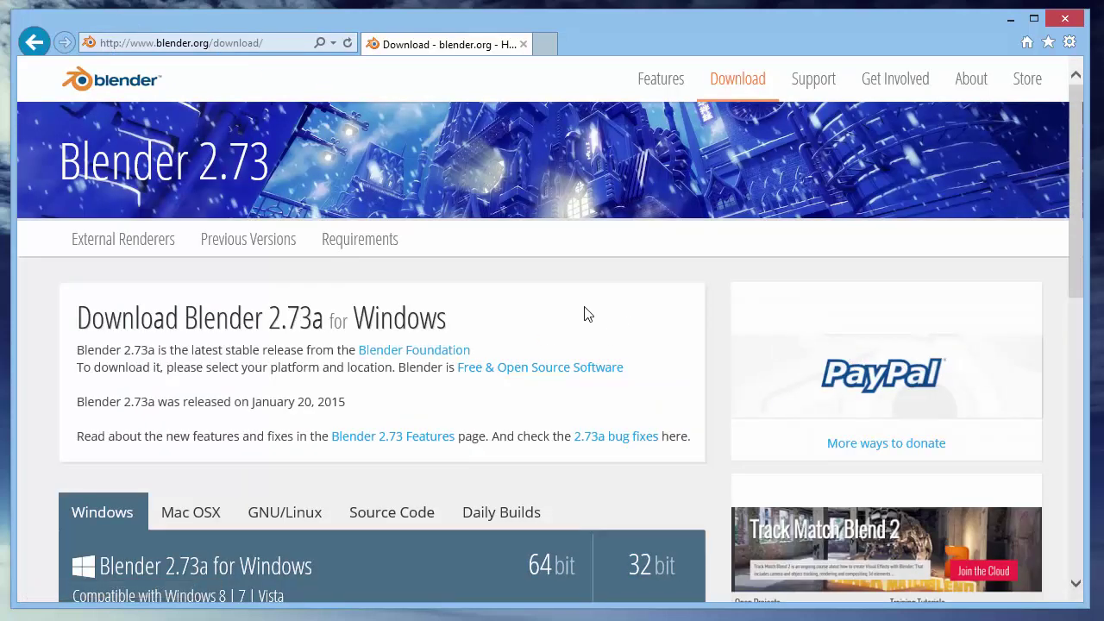
{"action": "scroll", "coordinate": [586, 313], "scroll_direction": "down", "scroll_amount": 4}
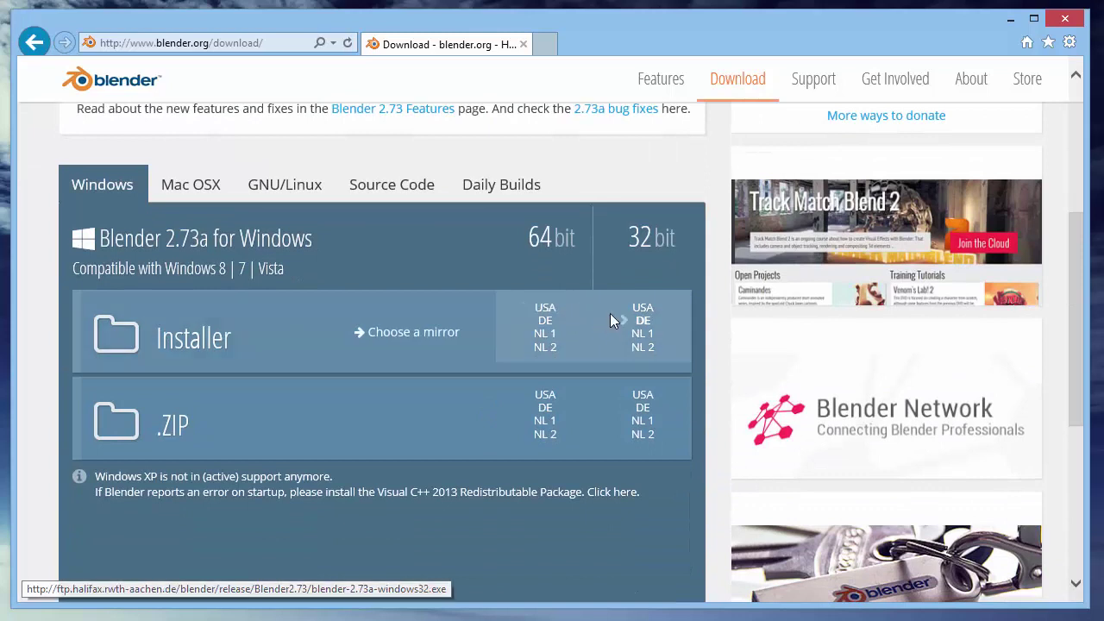
{"action": "left_click", "coordinate": [546, 349]}
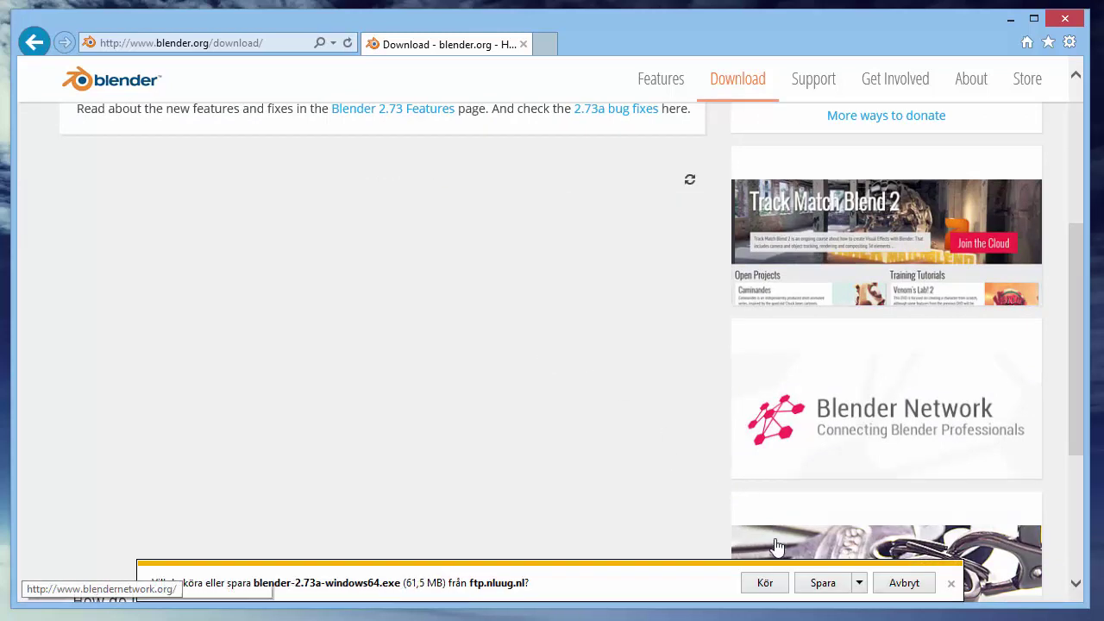
{"action": "left_click", "coordinate": [764, 583]}
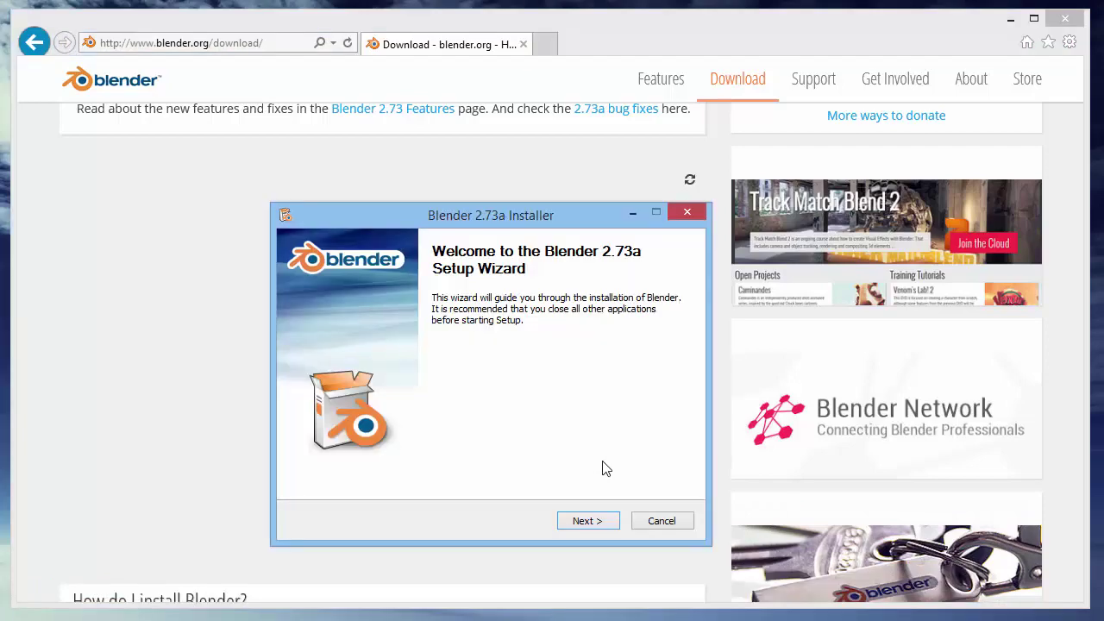
- Accept the license and install Blender 2.73a with all components in C:\Program Files\Blender Foundation\Blender, finishing with Run Blender 2.73a enabled
{"action": "left_click", "coordinate": [595, 524]}
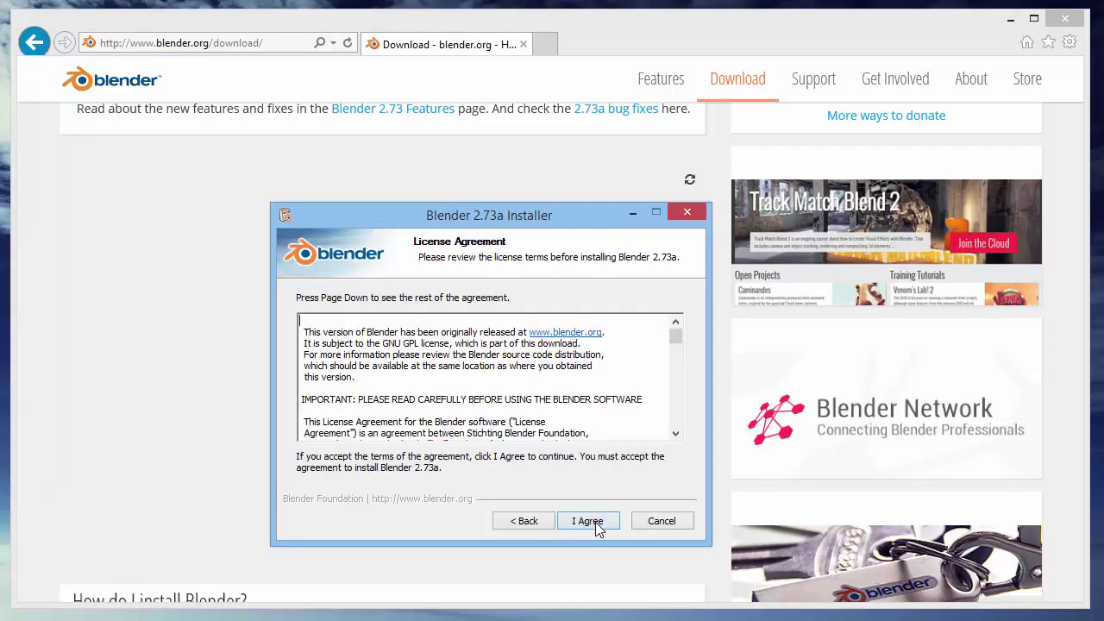
{"action": "left_click", "coordinate": [595, 523]}
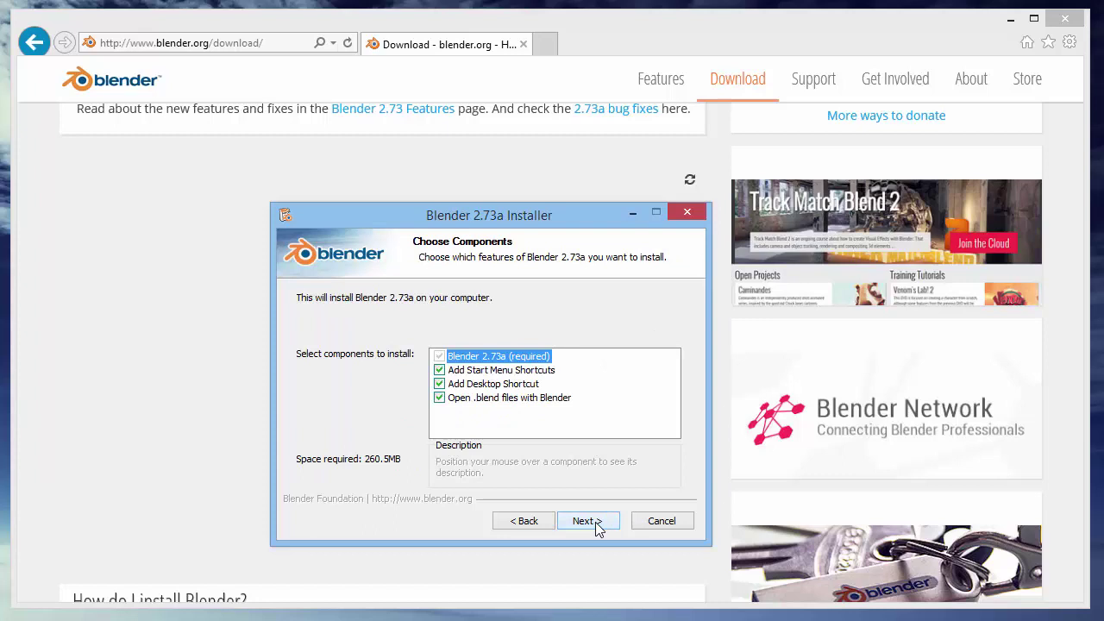
{"action": "left_click", "coordinate": [595, 522]}
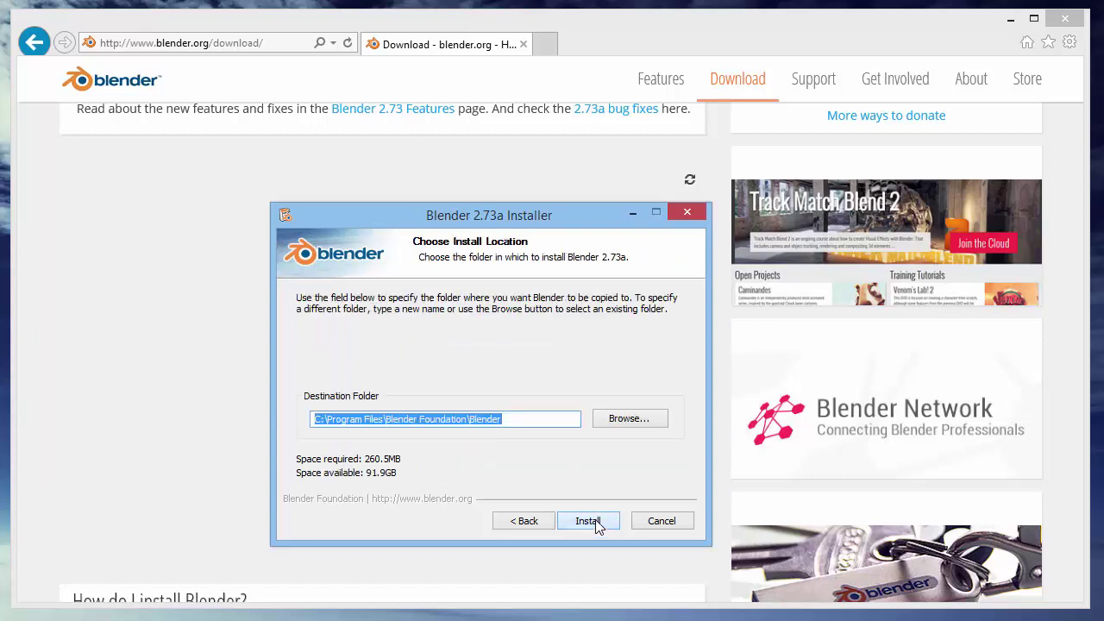
{"action": "left_click", "coordinate": [596, 523]}
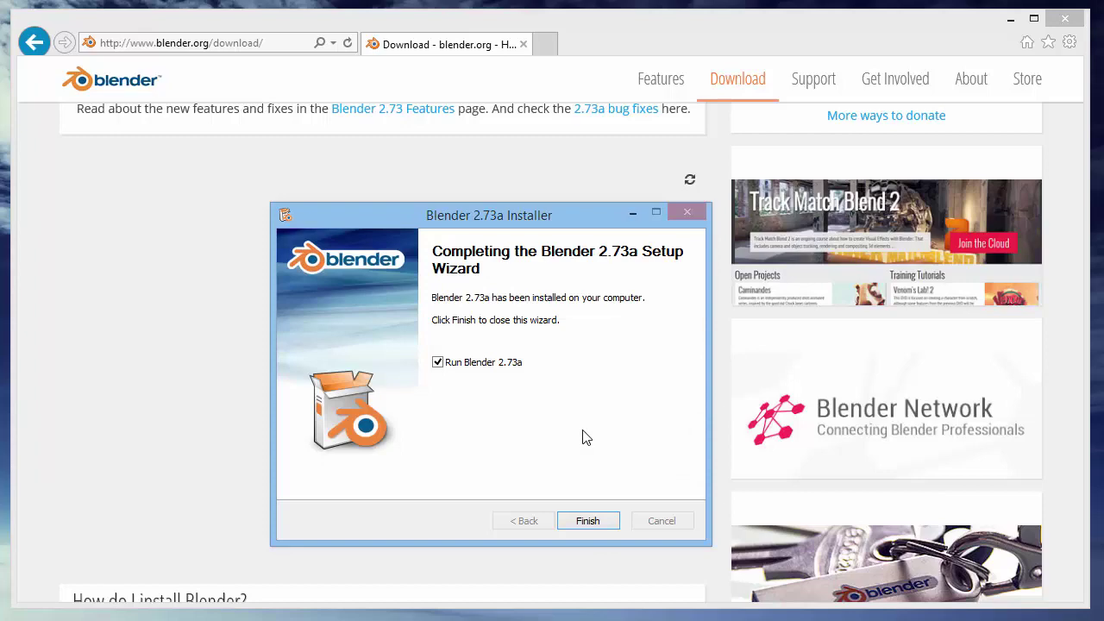
{"action": "left_click", "coordinate": [592, 523]}
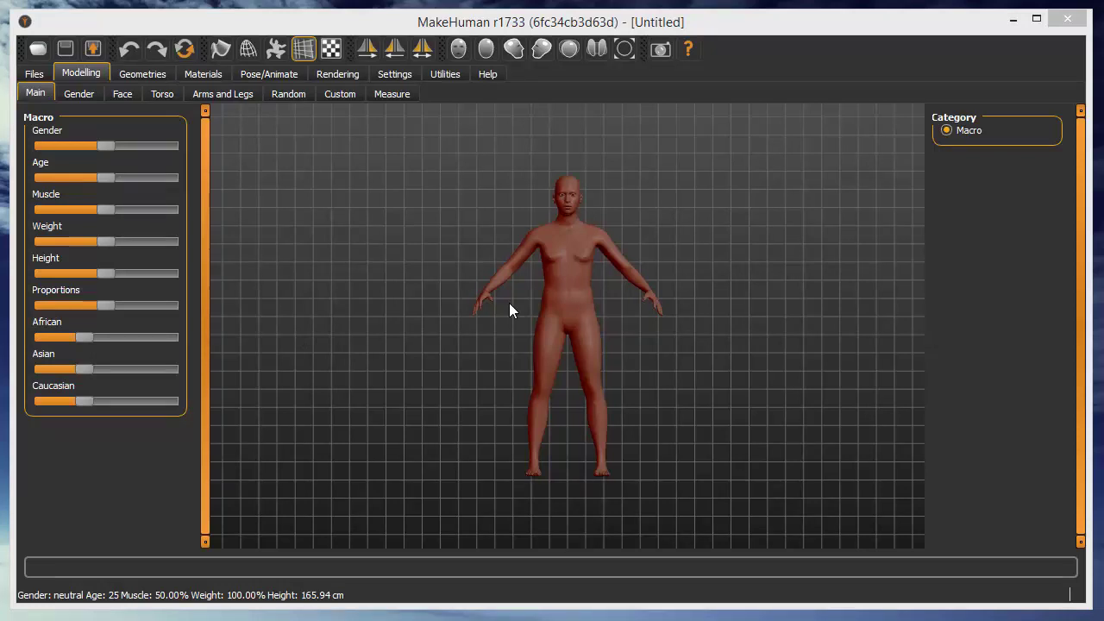
- Switch to MakeHuman and apply the Unity rig preset to the default human
{"action": "left_click_drag", "start_coordinate": [577, 287], "coordinate": [516, 324]}
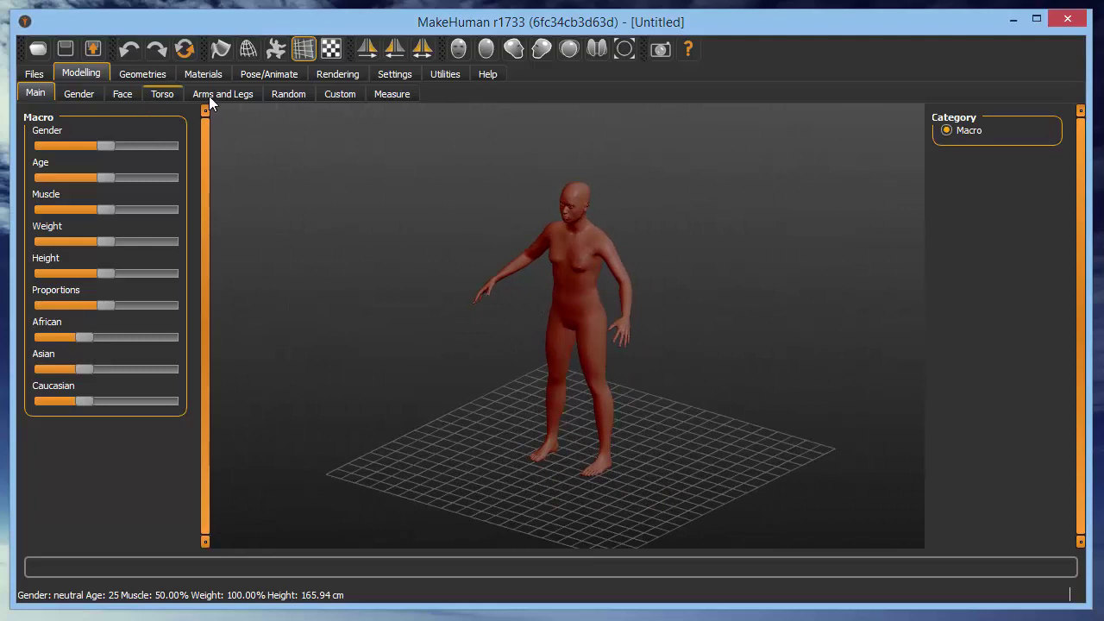
{"action": "left_click", "coordinate": [269, 73]}
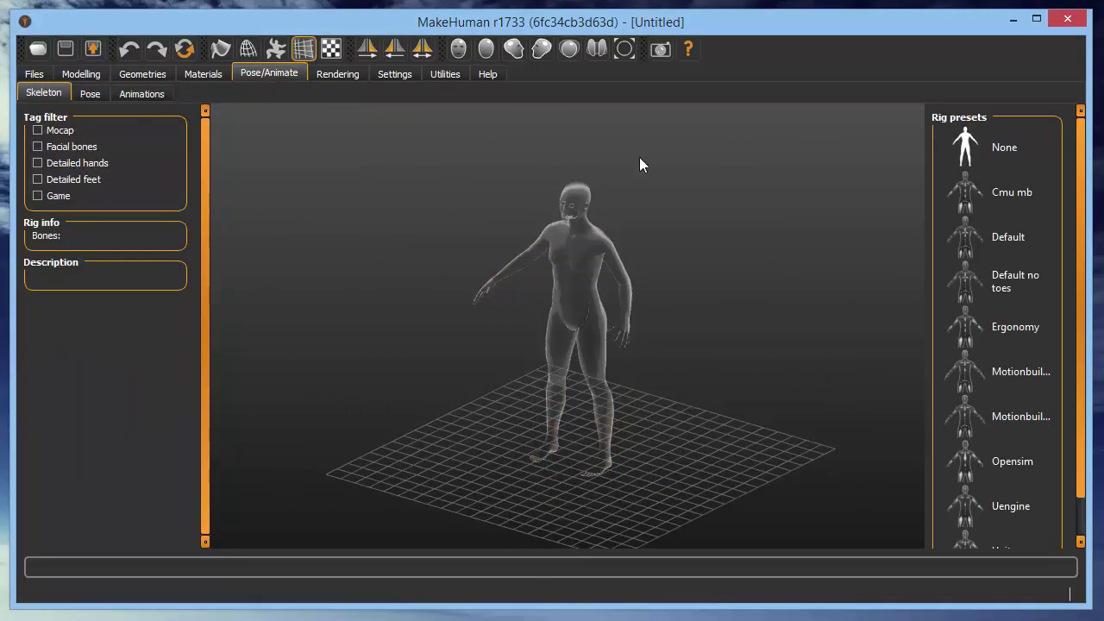
{"action": "scroll", "coordinate": [1077, 225], "scroll_direction": "down", "scroll_amount": 1}
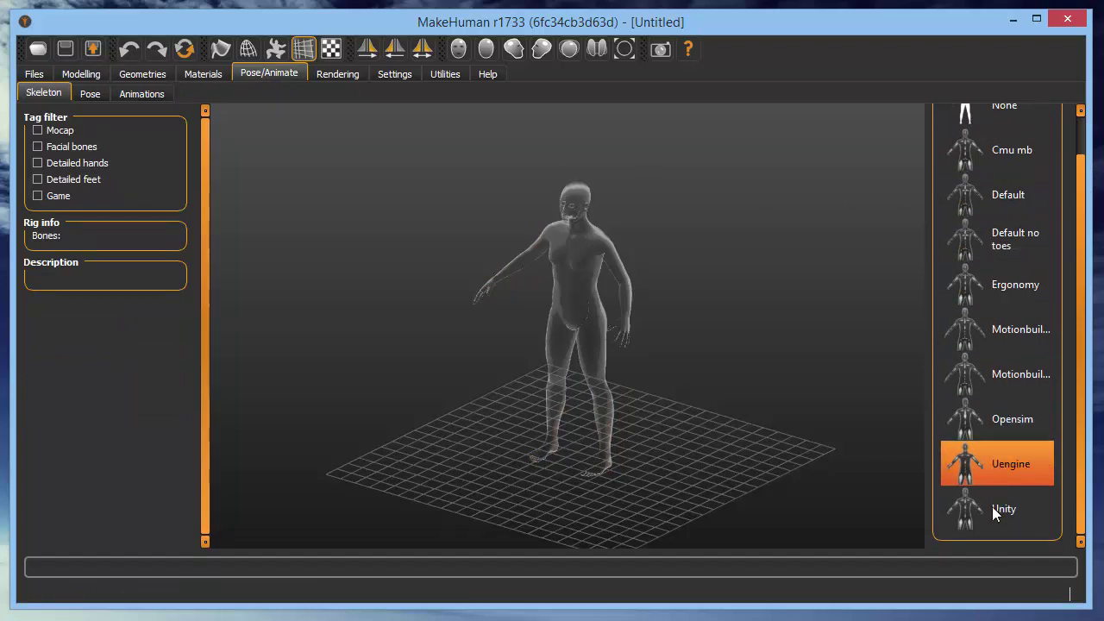
{"action": "left_click", "coordinate": [961, 508]}
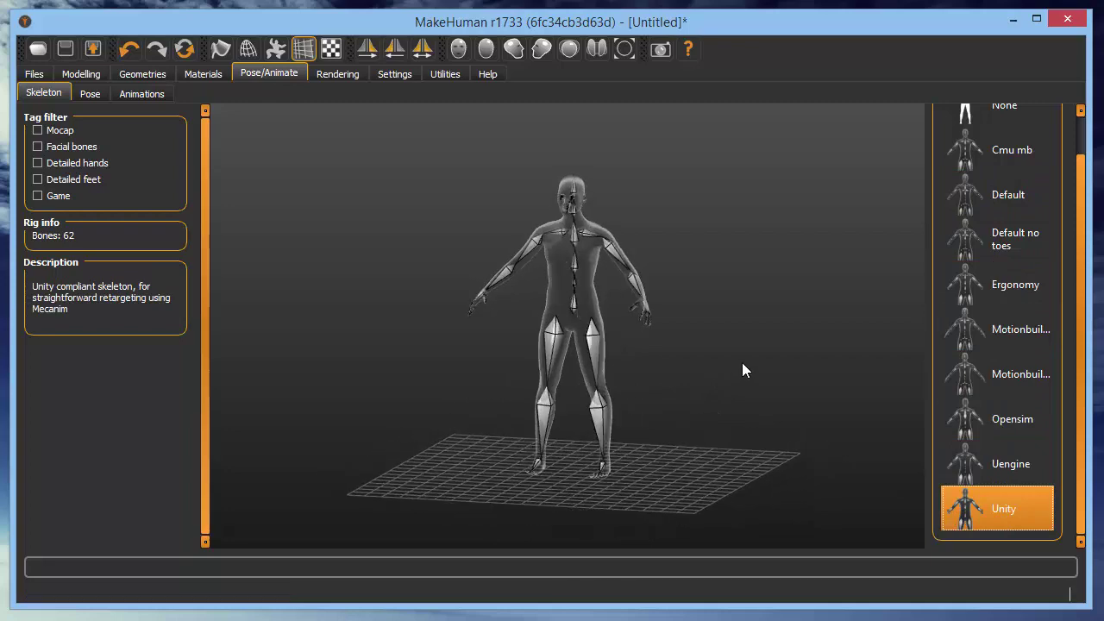
- Export the rigged human in Collada (dae) format with the file name just_a_test_export
{"action": "left_click", "coordinate": [34, 75]}
{"action": "left_click", "coordinate": [114, 95]}
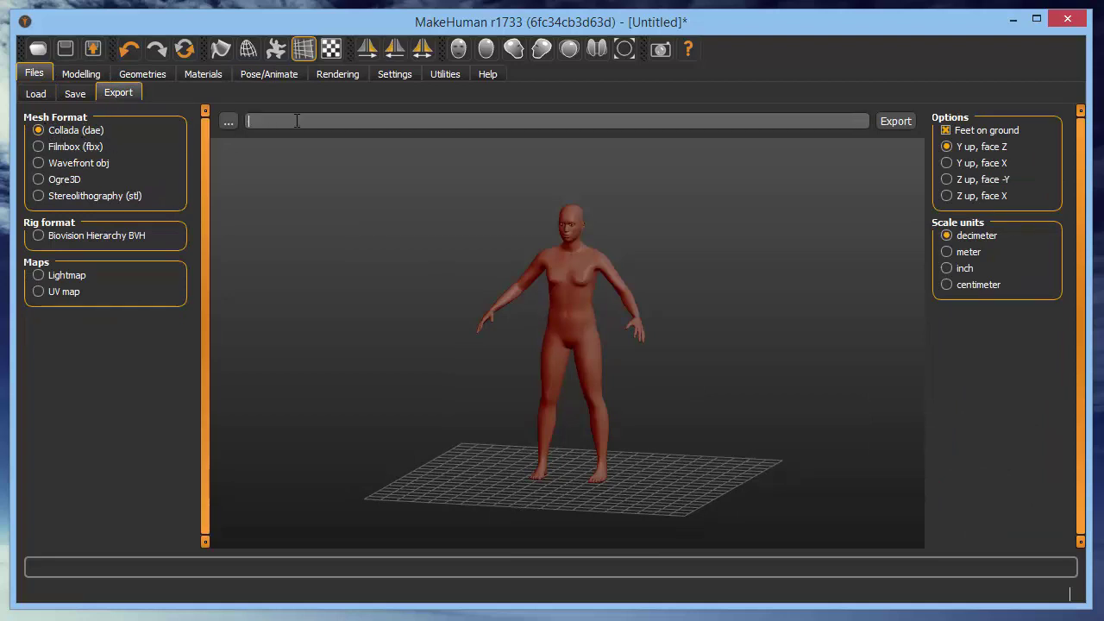
{"action": "type", "text": "just_a_test_export"}
{"action": "left_click", "coordinate": [893, 123]}
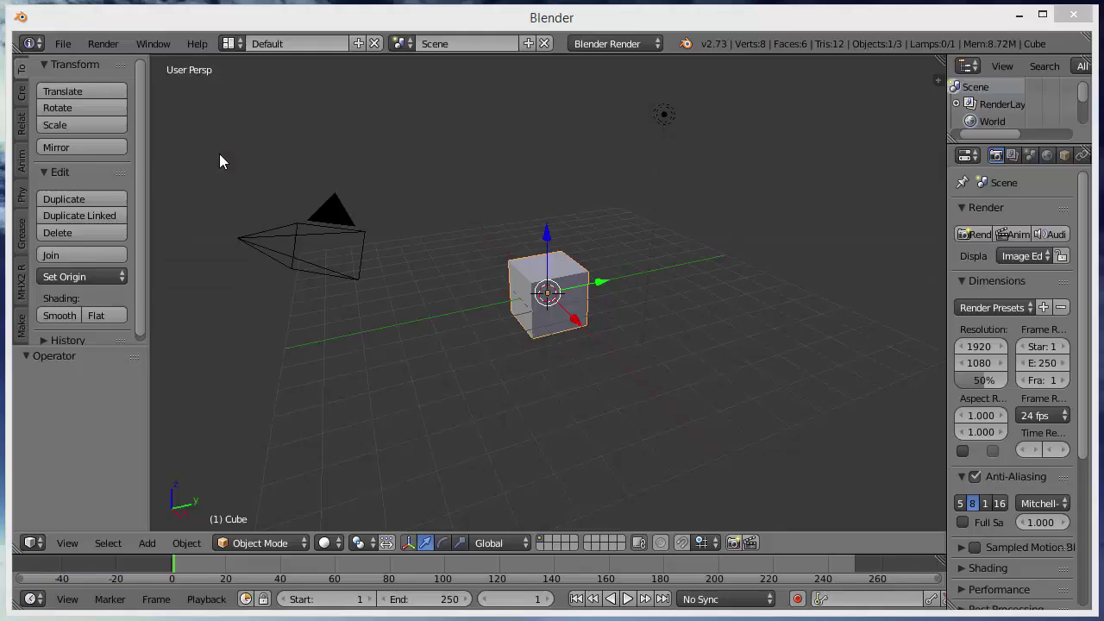
- Switch to Blender and import just_a_test_export.dae as Collada from the makehuman\v1\exports folder in Documents
{"action": "left_click", "coordinate": [60, 44]}
{"action": "mouse_move", "coordinate": [120, 344]}
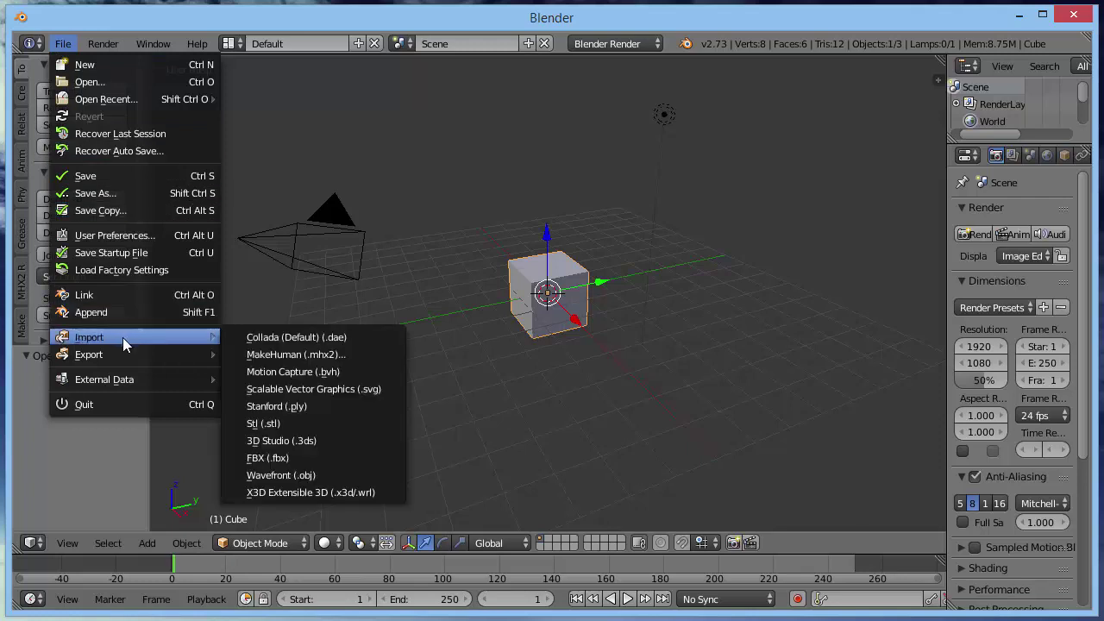
{"action": "left_click", "coordinate": [310, 336]}
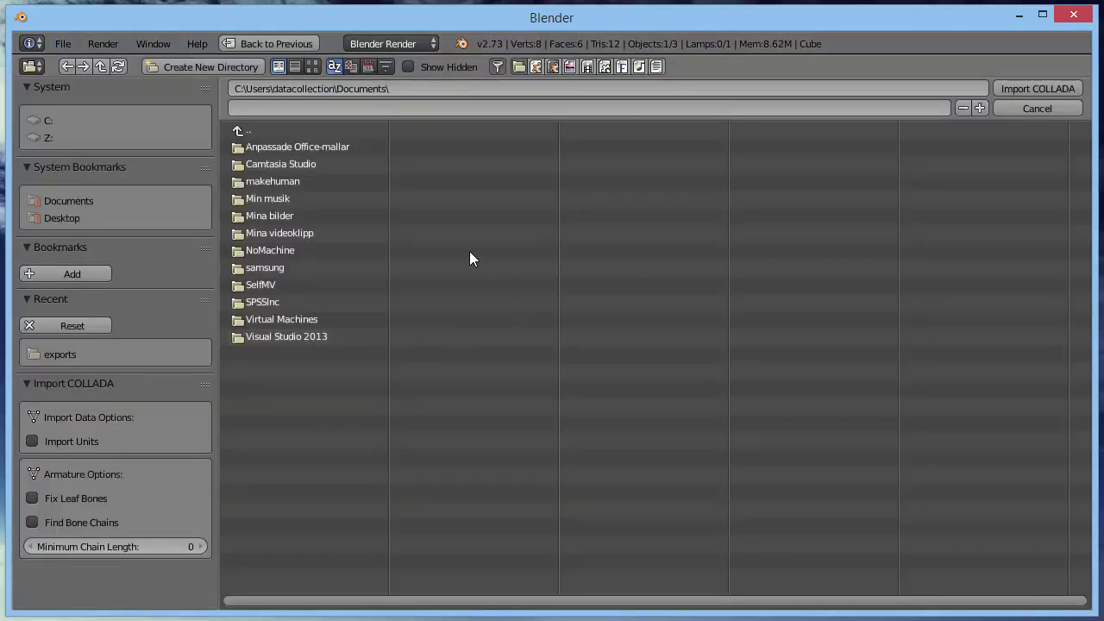
{"action": "left_click", "coordinate": [277, 180]}
{"action": "left_click", "coordinate": [244, 148]}
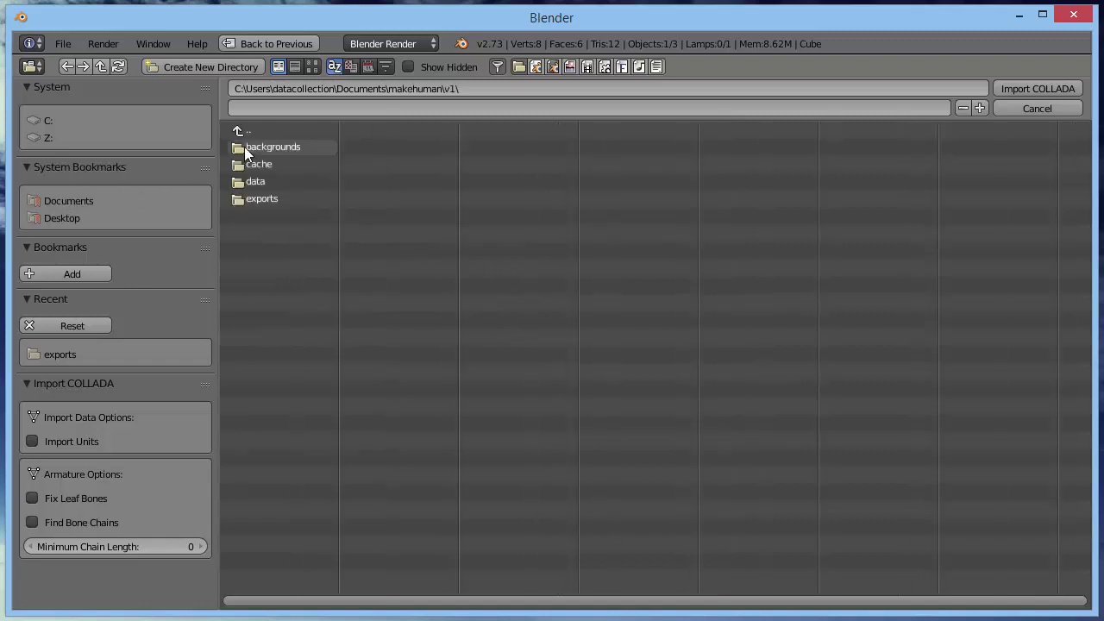
{"action": "left_click", "coordinate": [257, 199]}
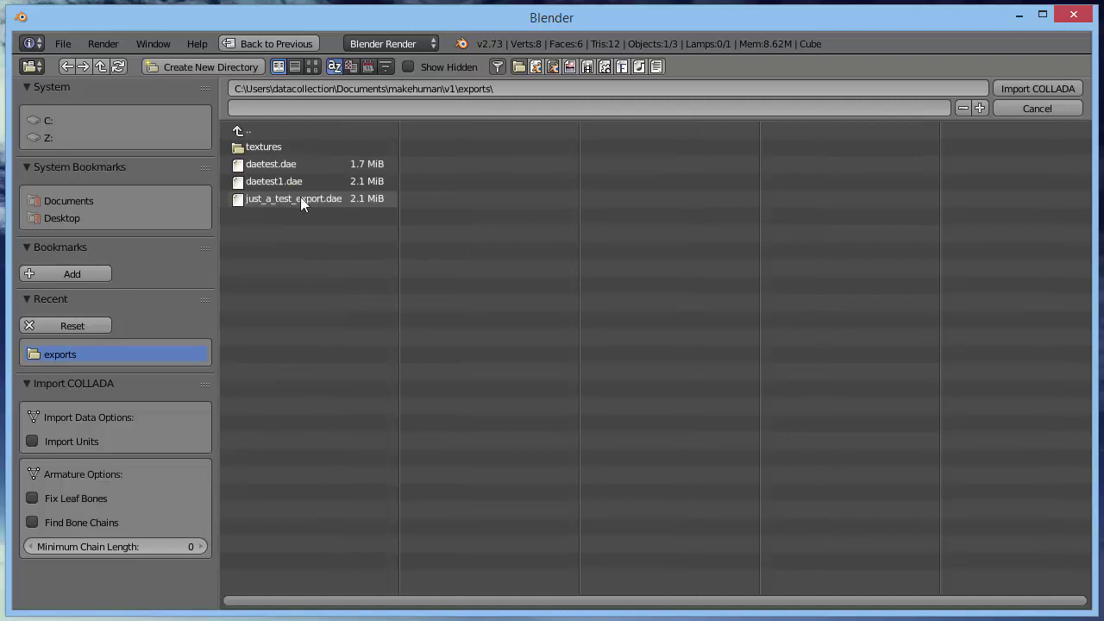
{"action": "left_click", "coordinate": [281, 198]}
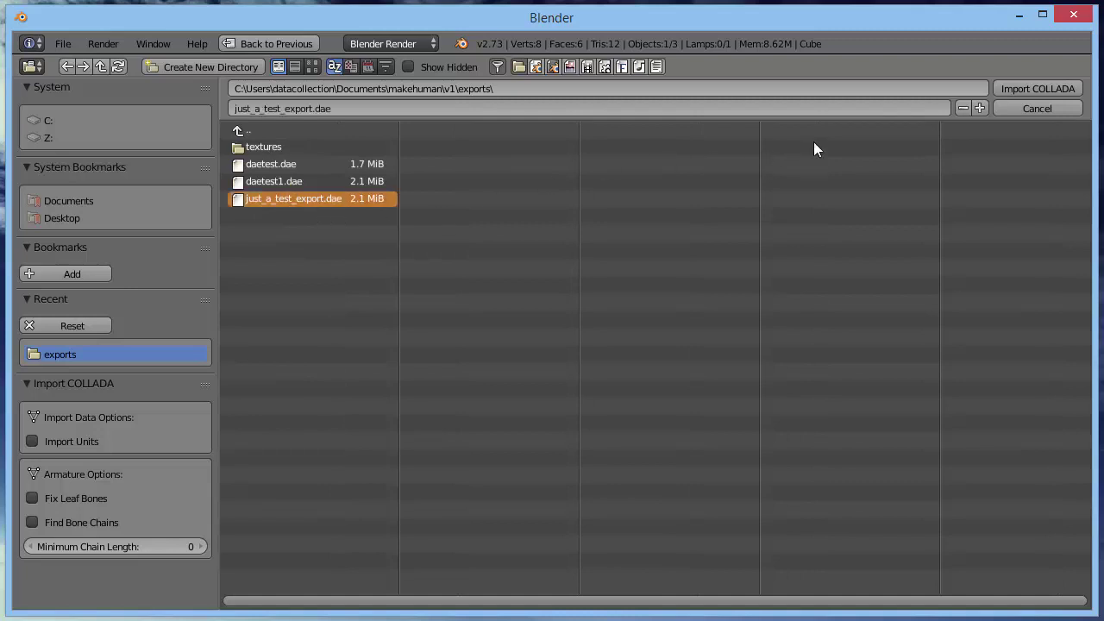
{"action": "left_click", "coordinate": [1025, 87]}
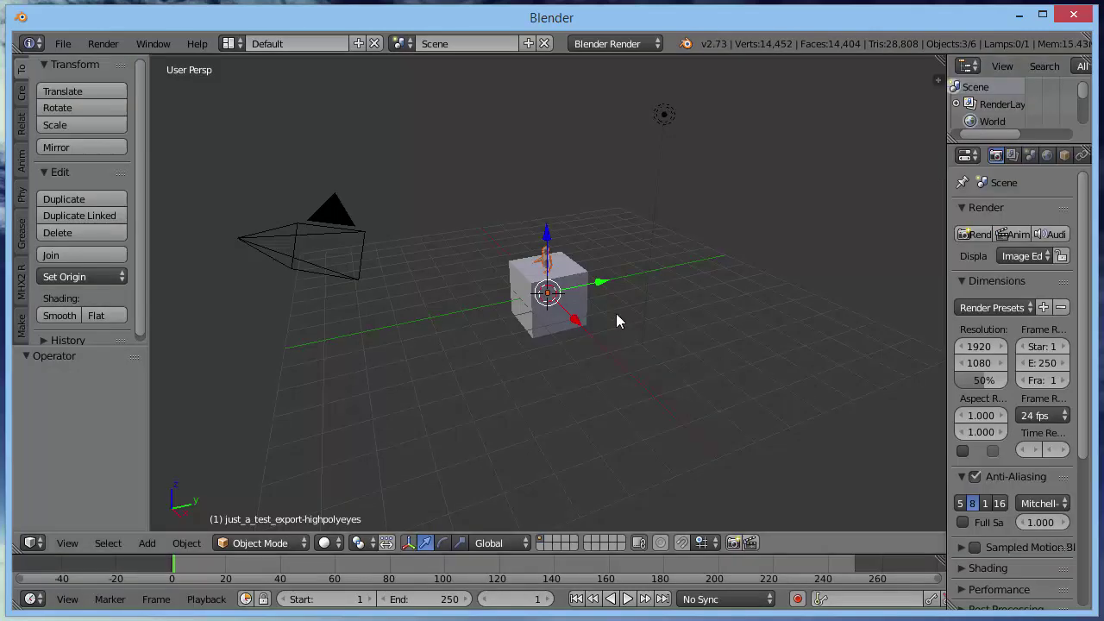
- Delete the default cube that surrounds the imported human
{"action": "right_click", "coordinate": [522, 270]}
{"action": "key", "text": "x"}
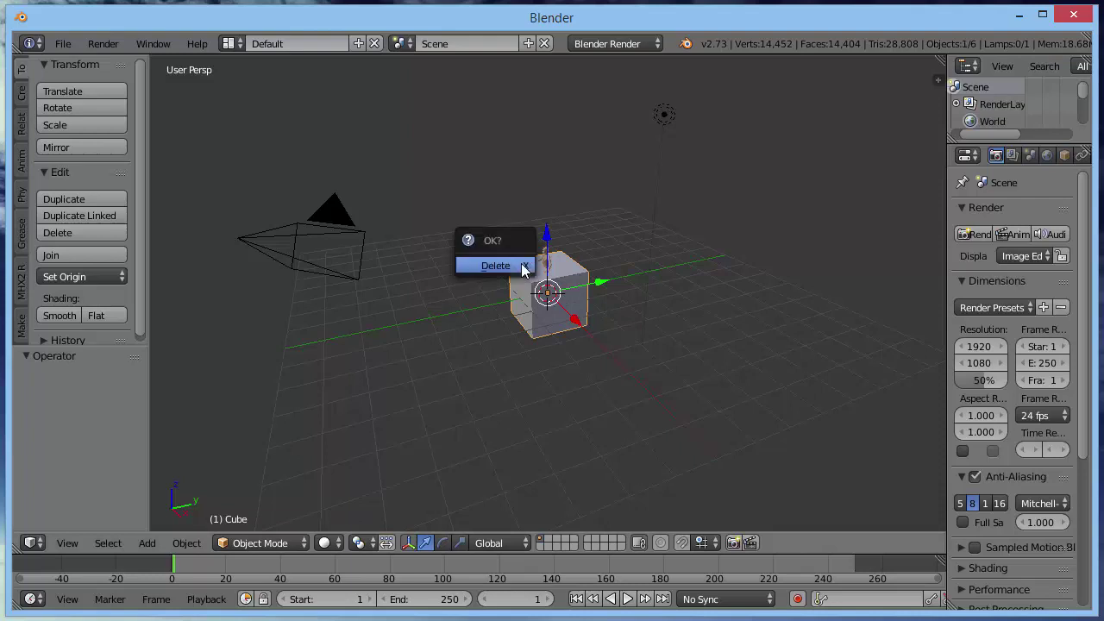
{"action": "left_click", "coordinate": [482, 264]}
- Show the human in wireframe, select its armature and split the viewport into quad view
{"action": "scroll", "coordinate": [641, 288], "scroll_direction": "up", "scroll_amount": 6}
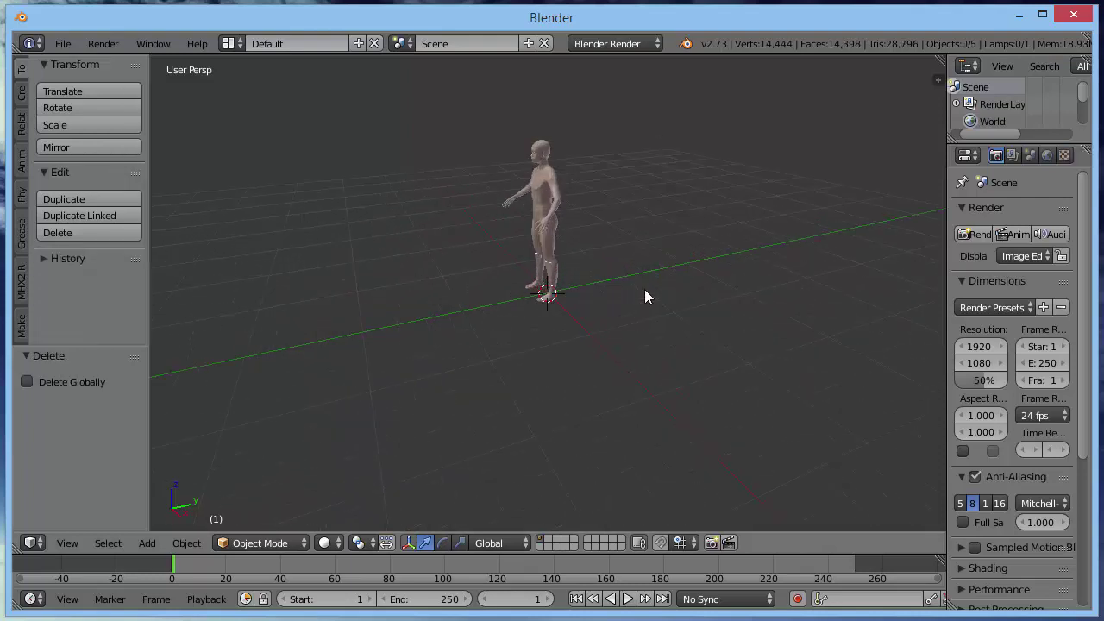
{"action": "middle_click_drag", "start_coordinate": [653, 155], "coordinate": [659, 344]}
{"action": "key", "text": "z"}
{"action": "right_click", "coordinate": [570, 413]}
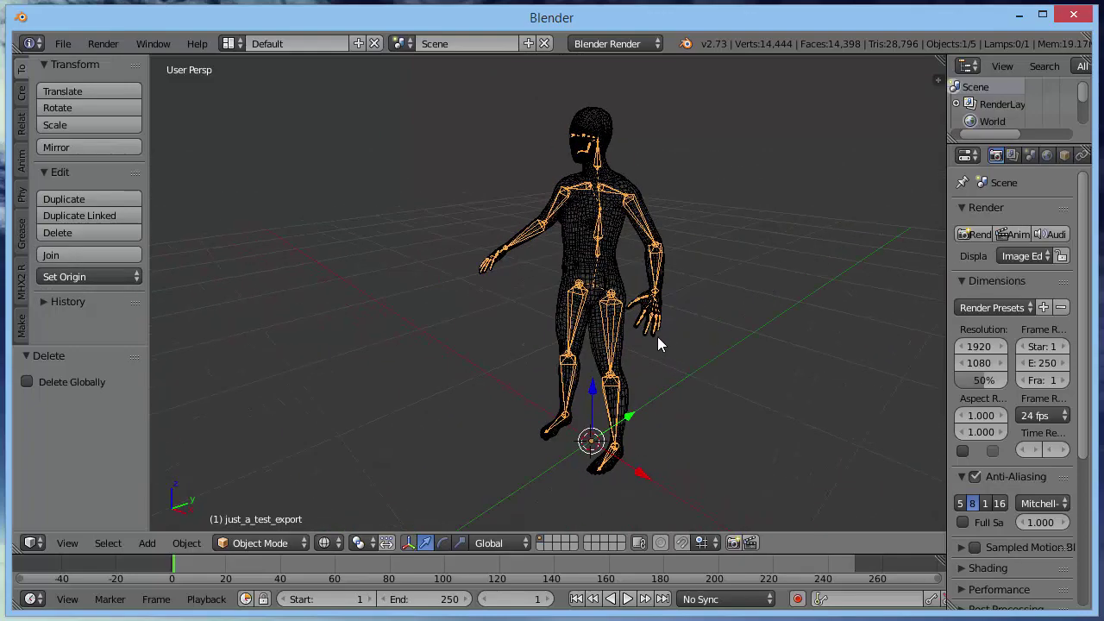
{"action": "key", "text": "ctrl+alt+q"}
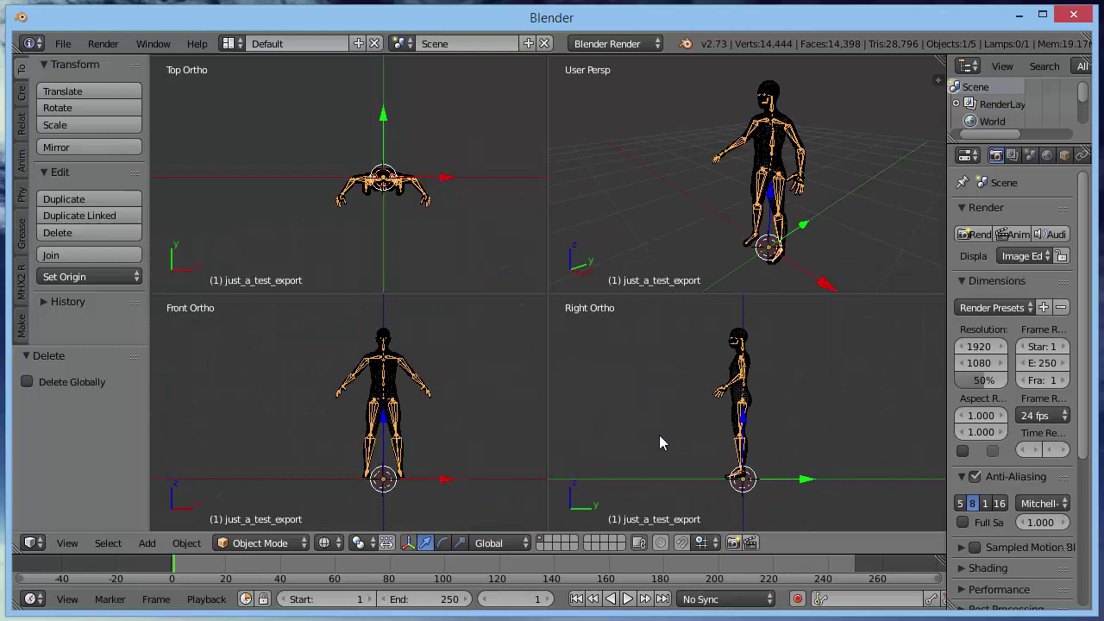
- Put the armature in Pose Mode and rotate the left thigh bone forward about 42° in the right view
{"action": "left_click", "coordinate": [294, 541]}
{"action": "left_click", "coordinate": [248, 487]}
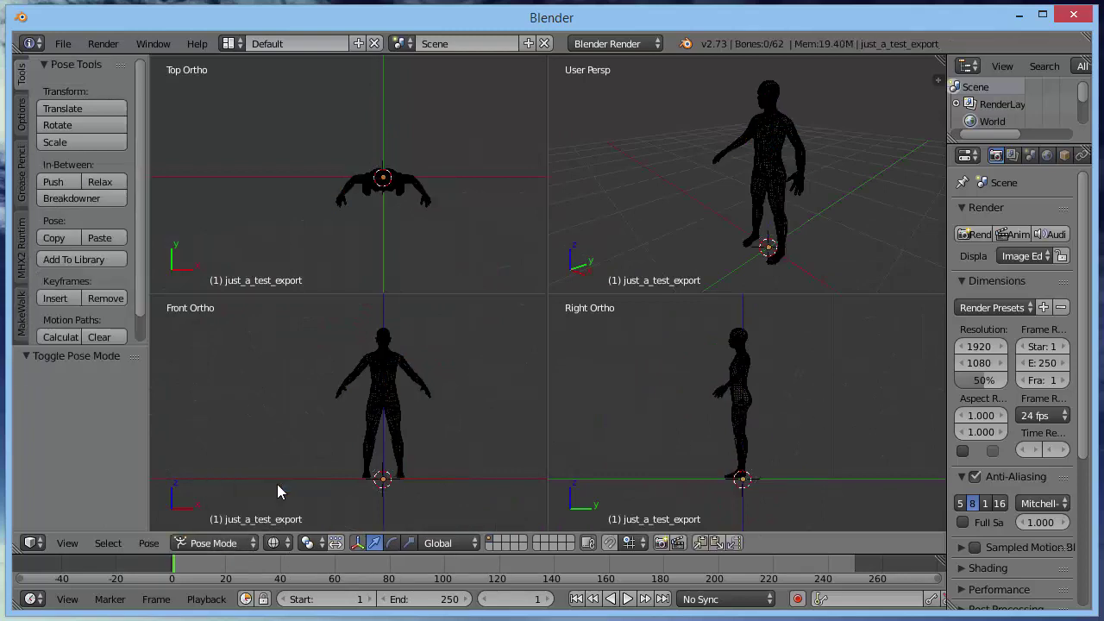
{"action": "right_click", "coordinate": [737, 421]}
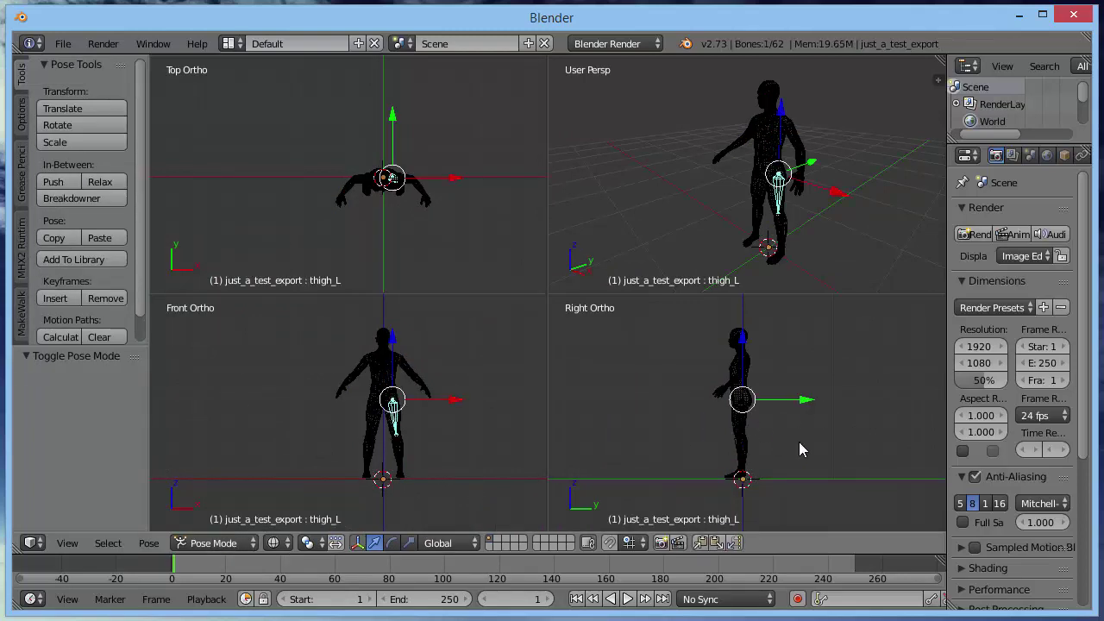
{"action": "key", "text": "r"}
{"action": "left_click", "coordinate": [756, 457]}
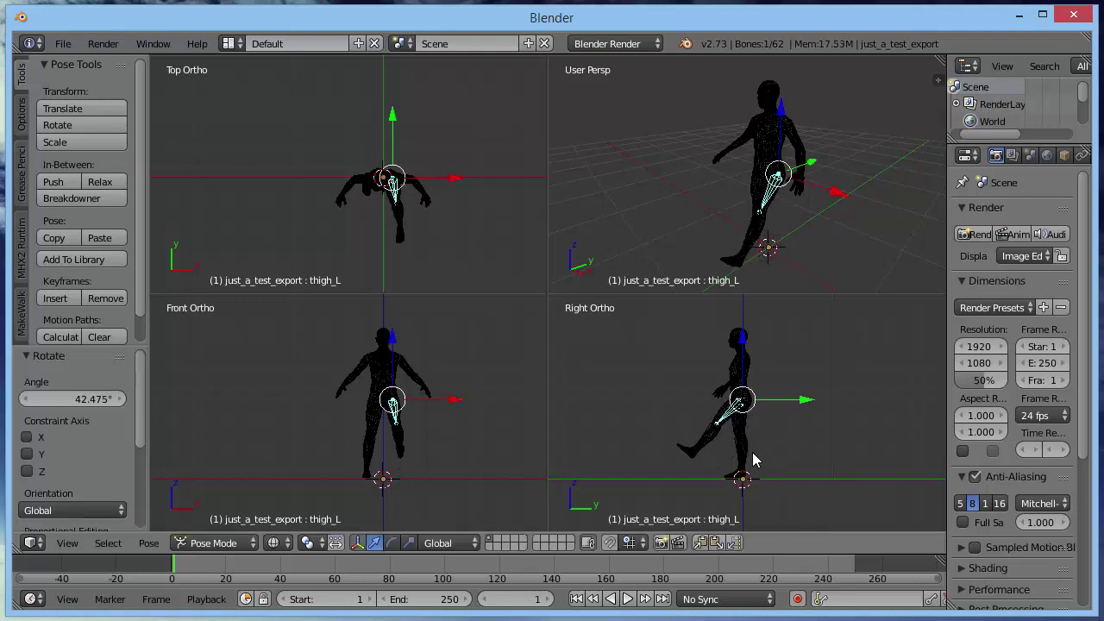
- Rotate the left shin bone backward about 65° in the right view and toggle off the wireframe display in the perspective view
{"action": "right_click", "coordinate": [709, 445]}
{"action": "key", "text": "r"}
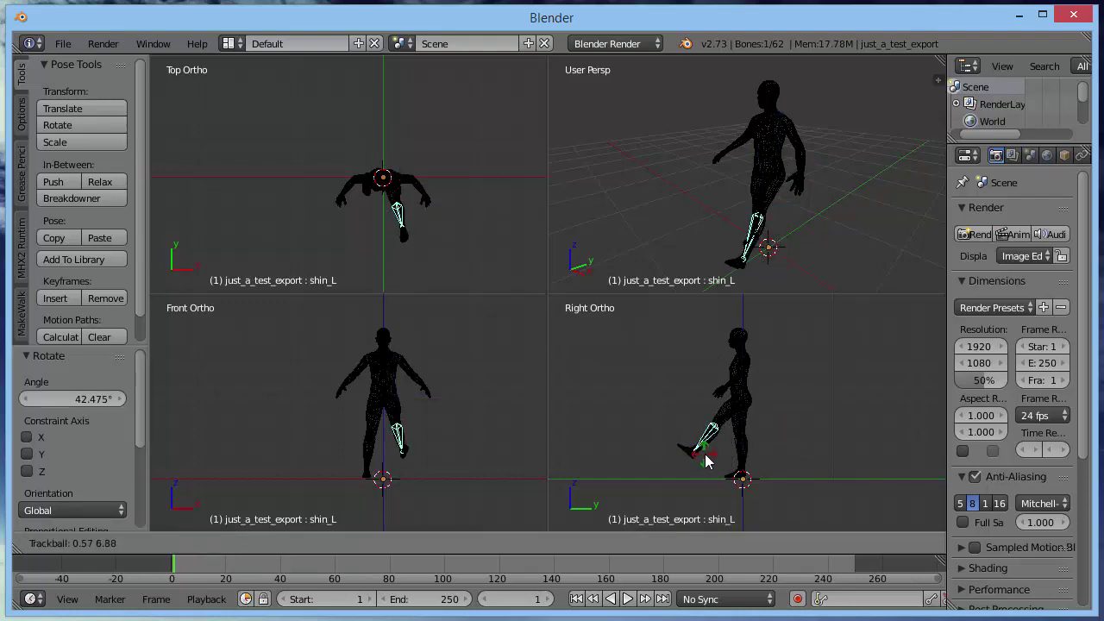
{"action": "key", "text": "Escape"}
{"action": "key", "text": "r"}
{"action": "left_click", "coordinate": [744, 460]}
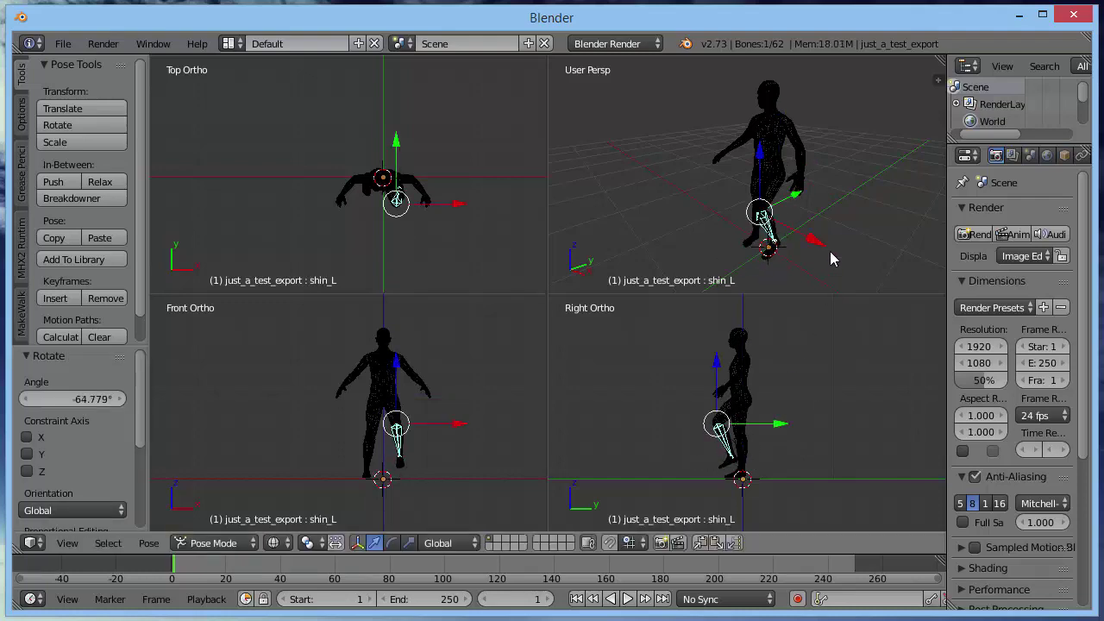
{"action": "key", "text": "z"}
{"action": "middle_click_drag", "start_coordinate": [746, 197], "coordinate": [711, 205]}
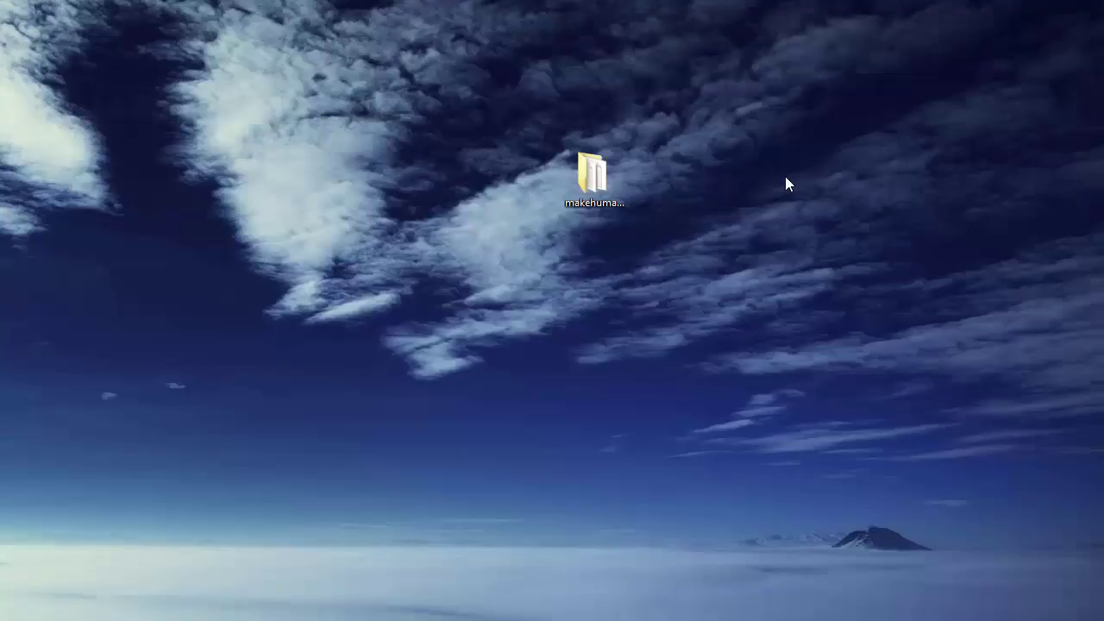
- Open the makehuman-unstable folder on the desktop and go into its blendertools subfolder
{"action": "double_click", "coordinate": [594, 182]}
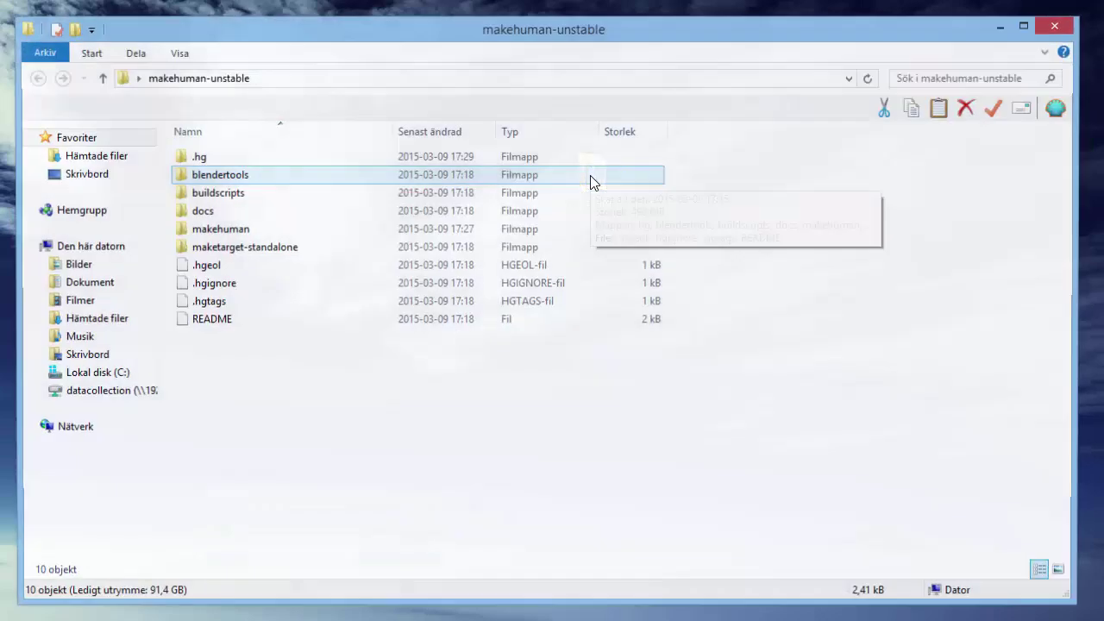
{"action": "left_click", "coordinate": [600, 228]}
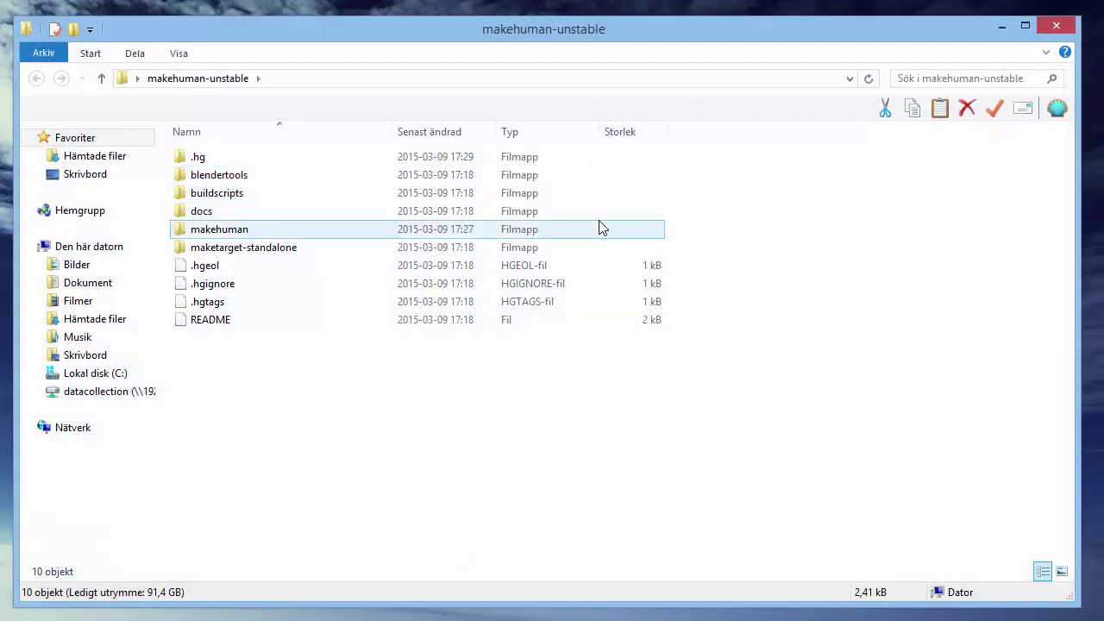
{"action": "left_click", "coordinate": [182, 181]}
{"action": "double_click", "coordinate": [182, 182]}
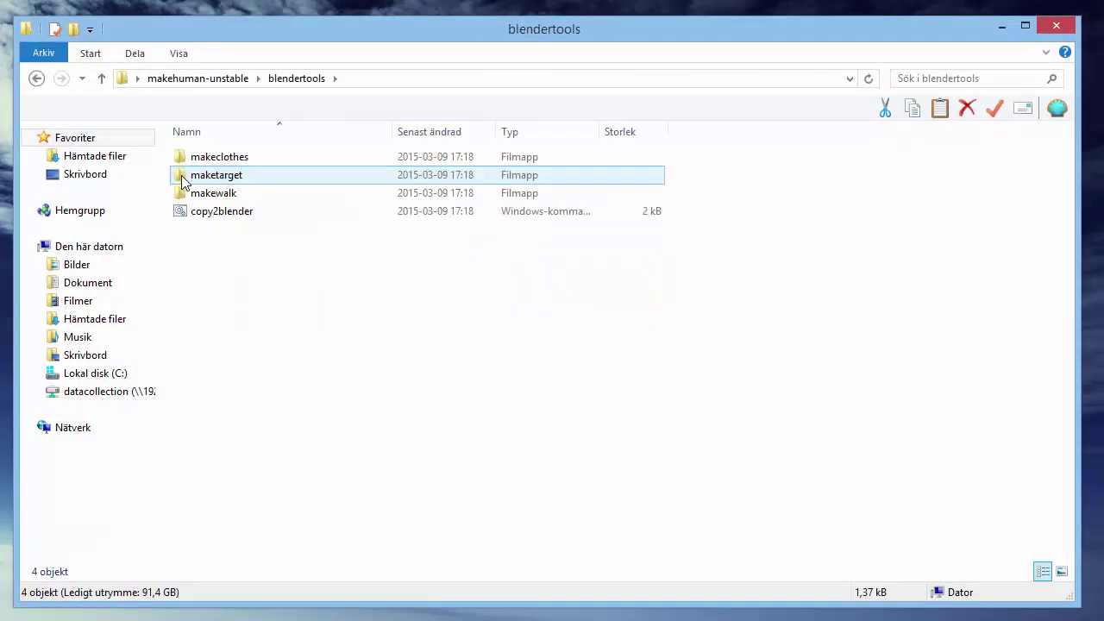
- Copy the makeclothes, maketarget and makewalk folders from the blendertools folder
{"action": "left_click", "coordinate": [229, 160]}
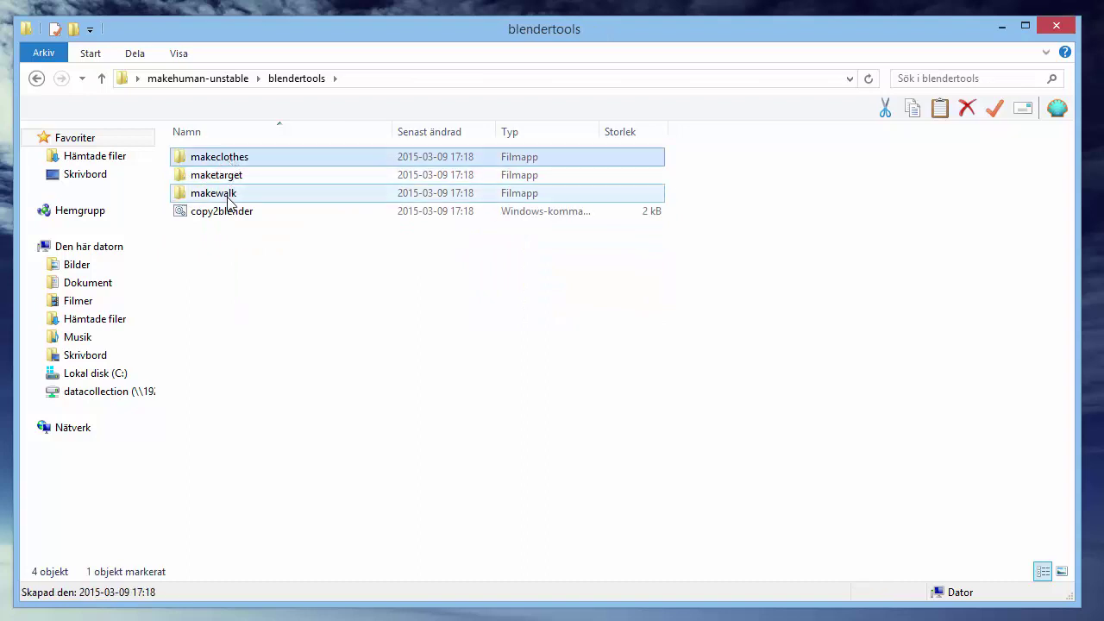
{"action": "left_click", "coordinate": [229, 195], "text": "shift"}
{"action": "right_click", "coordinate": [226, 178]}
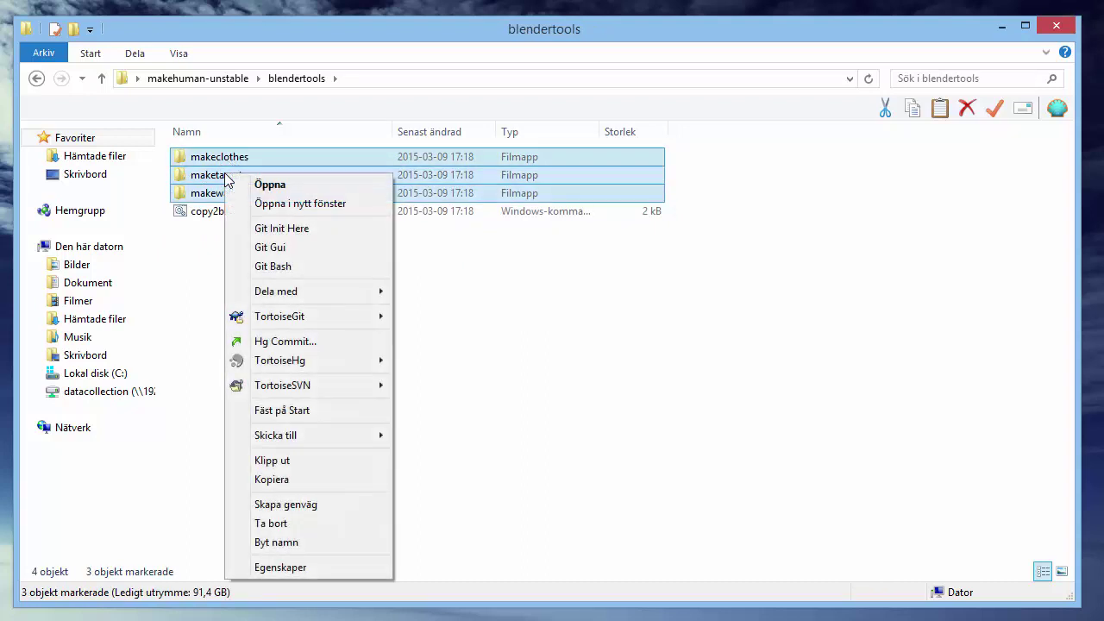
{"action": "mouse_move", "coordinate": [293, 324]}
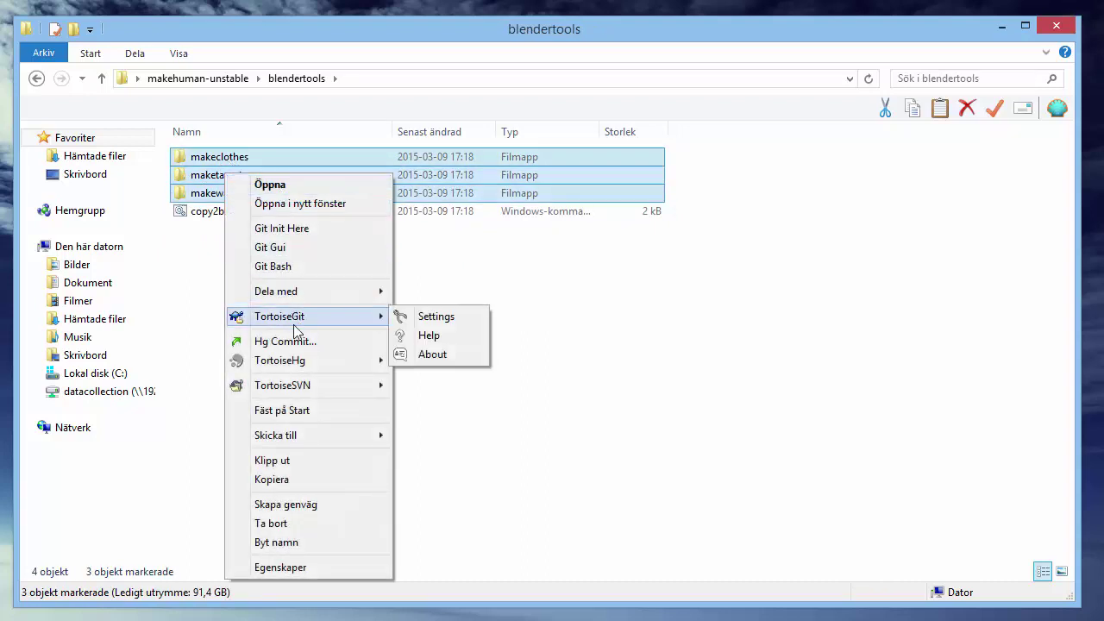
{"action": "left_click", "coordinate": [284, 481]}
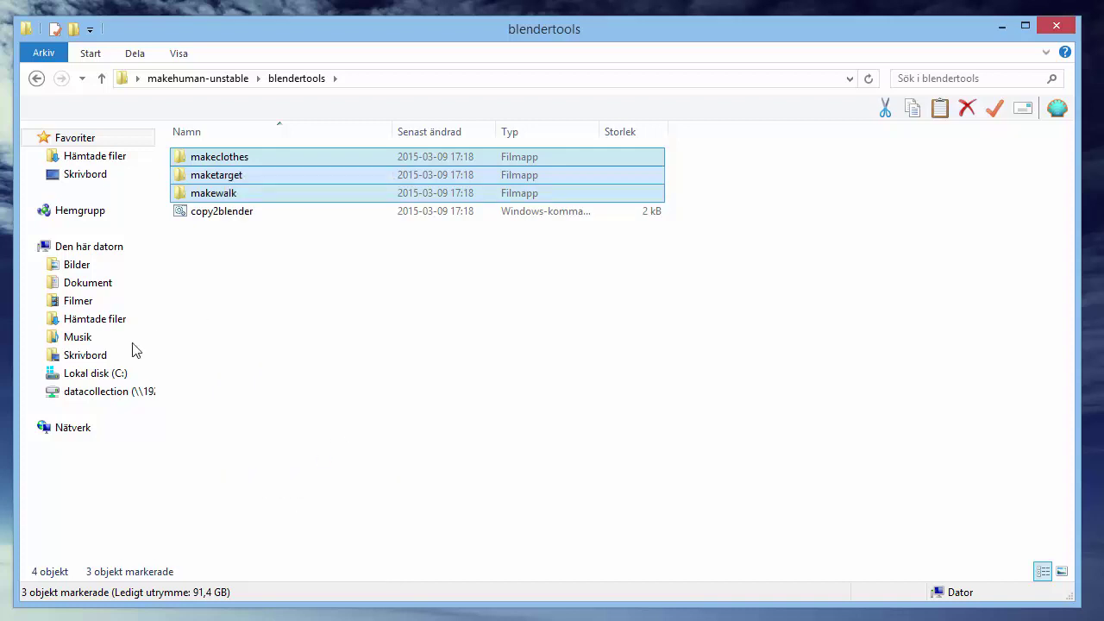
- Go to the addons folder at Lokal disk (C:) > Program > Blender Foundation > Blender > 2.73 > scripts > addons
{"action": "left_click", "coordinate": [130, 374]}
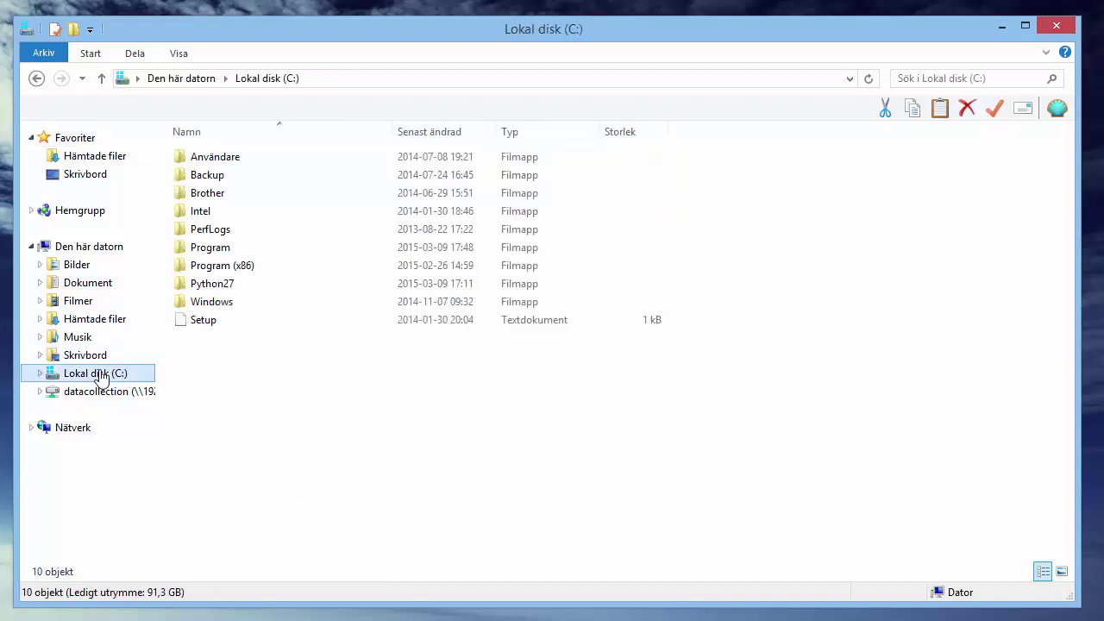
{"action": "double_click", "coordinate": [214, 247]}
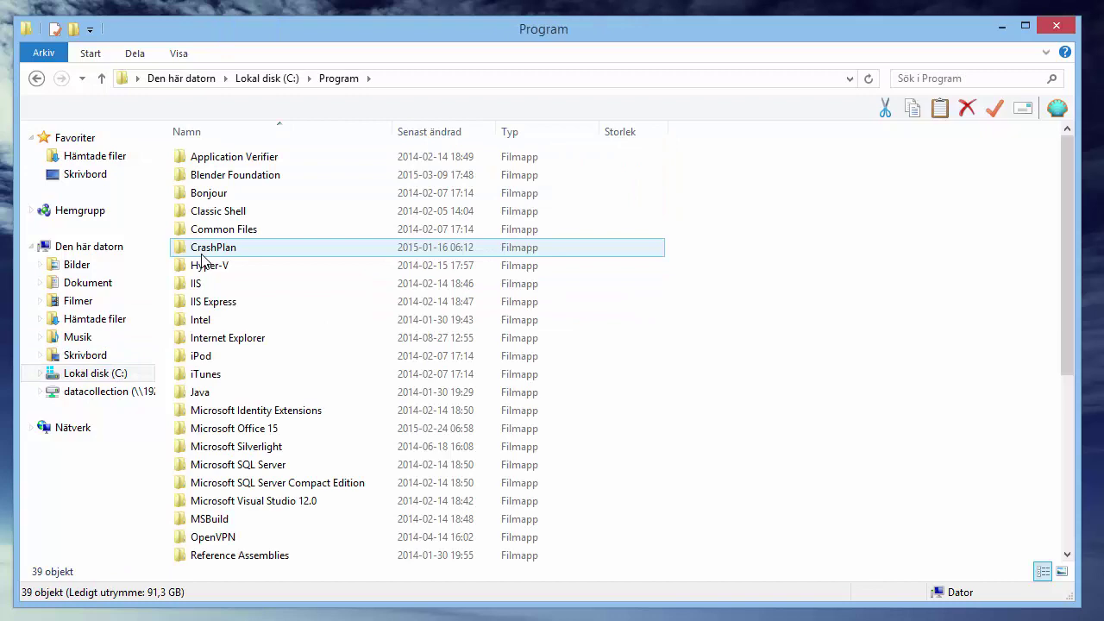
{"action": "double_click", "coordinate": [216, 175]}
{"action": "left_click", "coordinate": [205, 160]}
{"action": "double_click", "coordinate": [205, 159]}
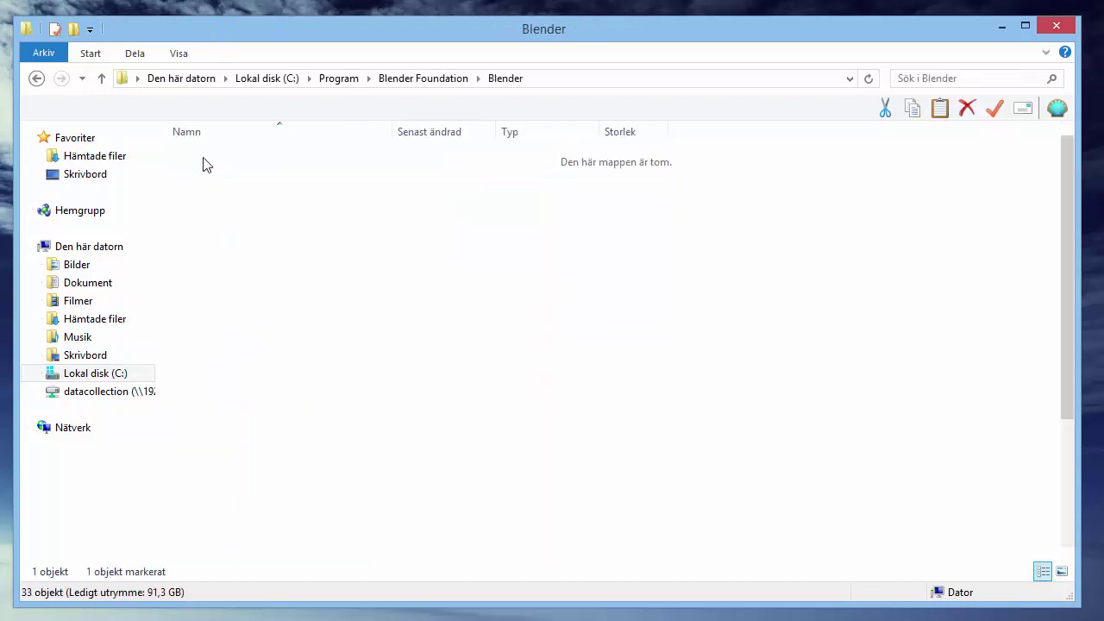
{"action": "double_click", "coordinate": [205, 160]}
{"action": "double_click", "coordinate": [199, 193]}
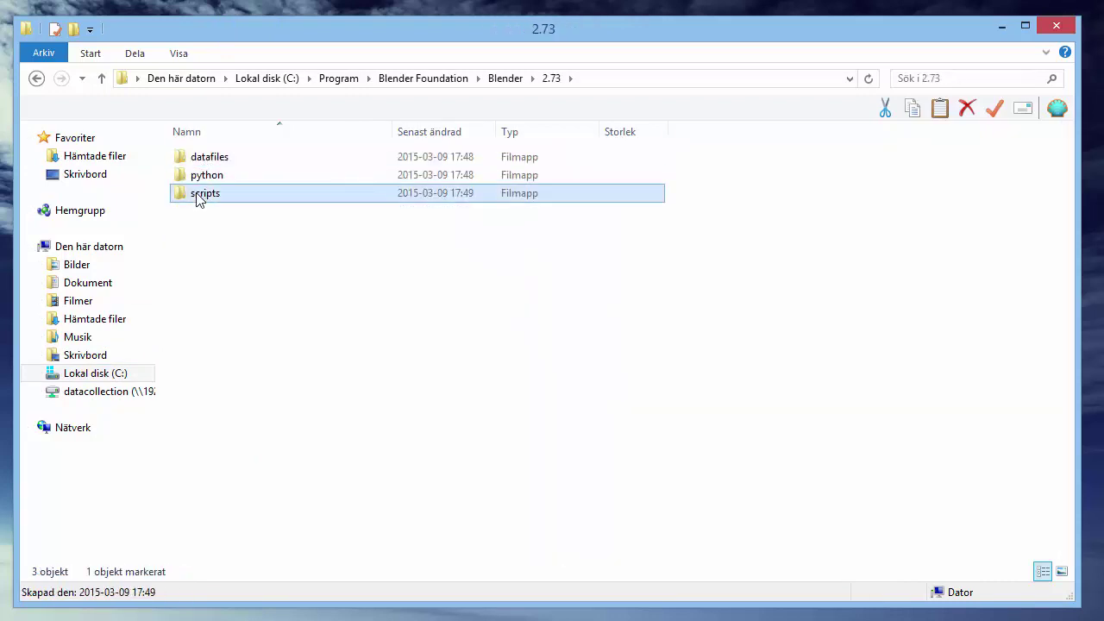
{"action": "double_click", "coordinate": [234, 158]}
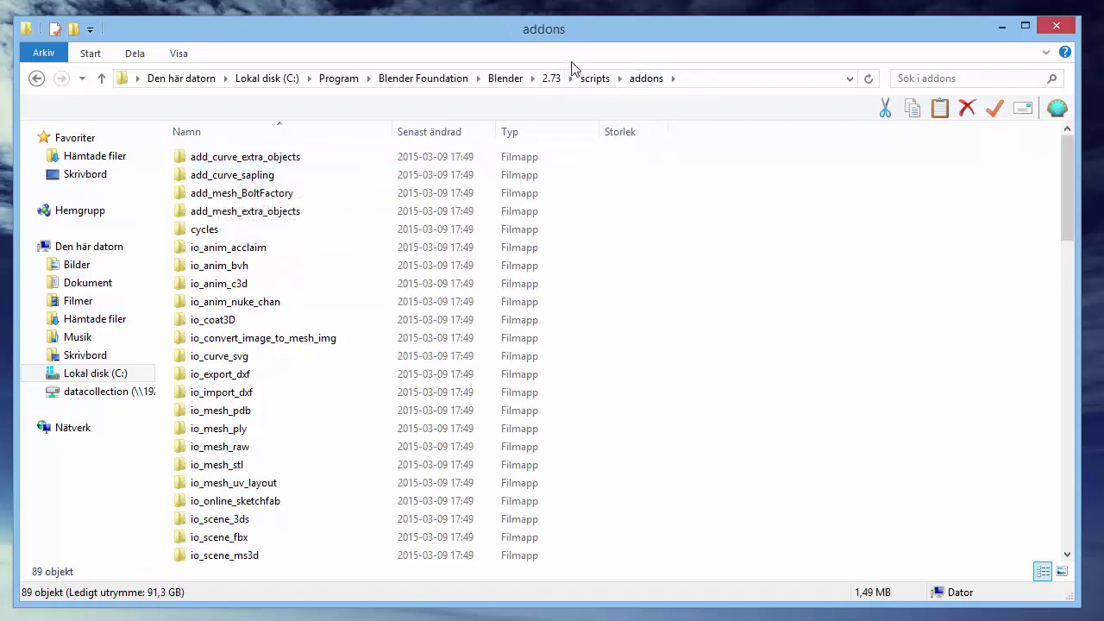
- Paste the three copied folders into addons, granting administrator permission for all current items
{"action": "key", "text": "ctrl+v"}
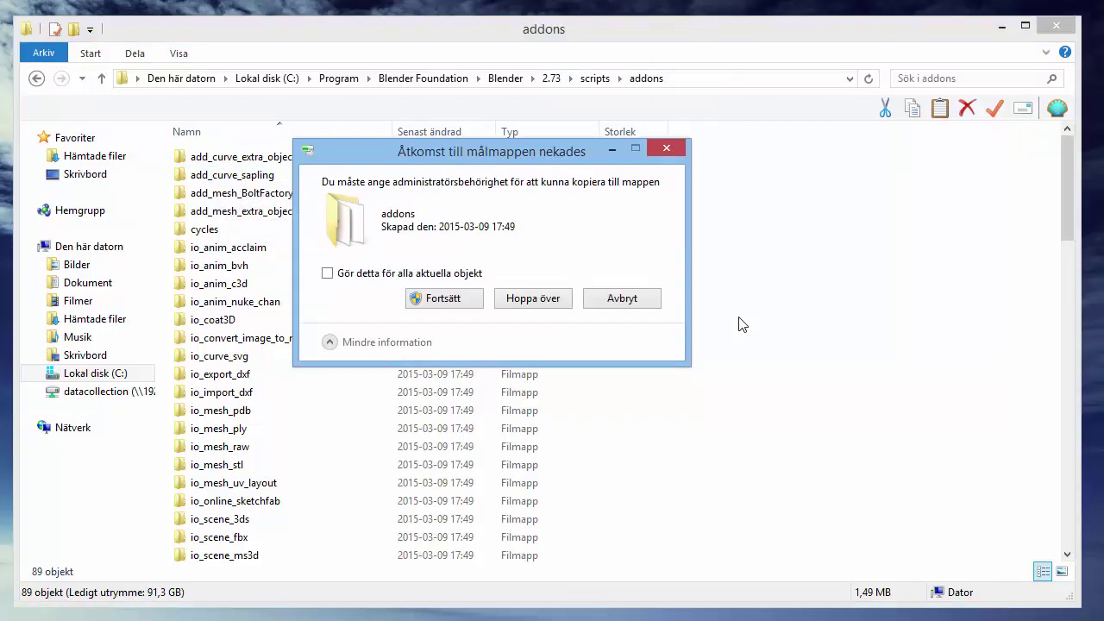
{"action": "left_click", "coordinate": [326, 274]}
{"action": "left_click", "coordinate": [446, 306]}
{"action": "left_click", "coordinate": [444, 298]}
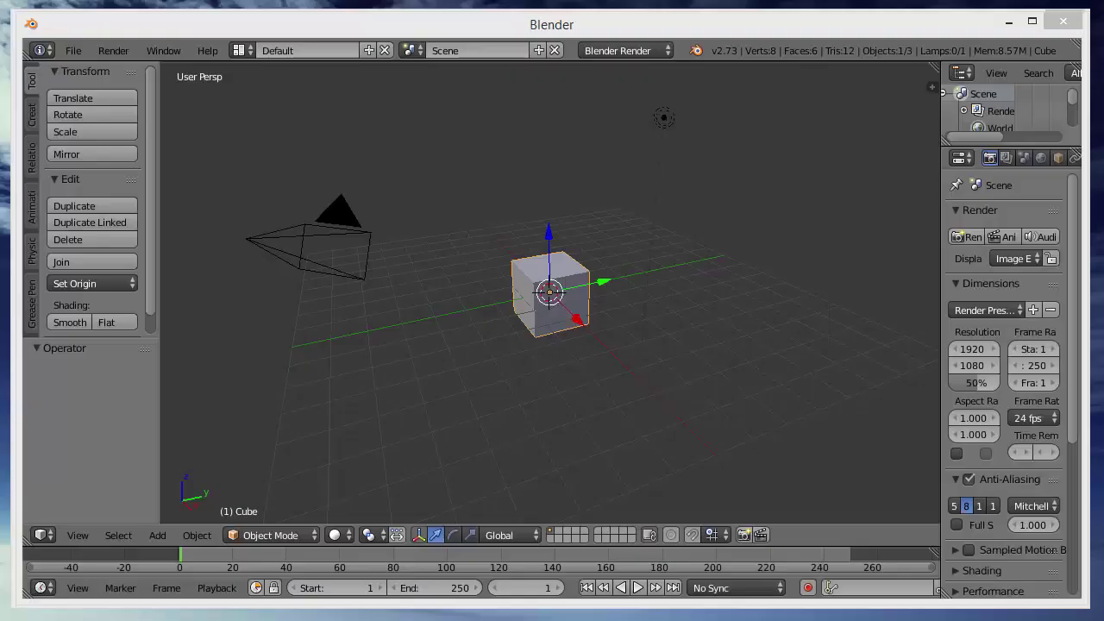
- In Blender, enable Auto Run Python Scripts in the file preferences and save the user settings
{"action": "left_click", "coordinate": [73, 51]}
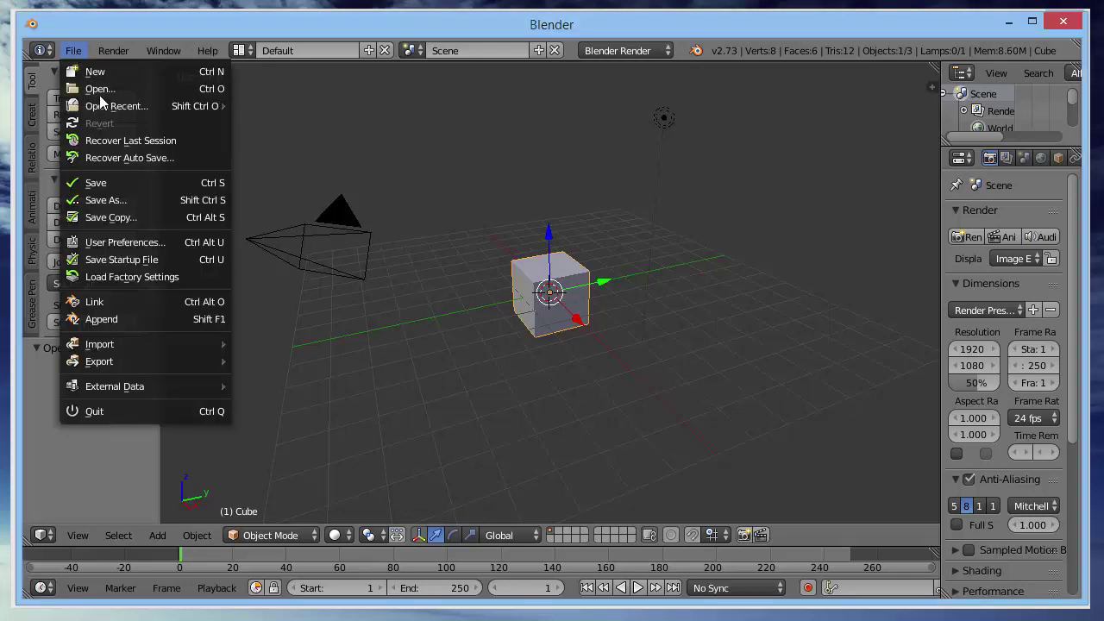
{"action": "left_click", "coordinate": [122, 242]}
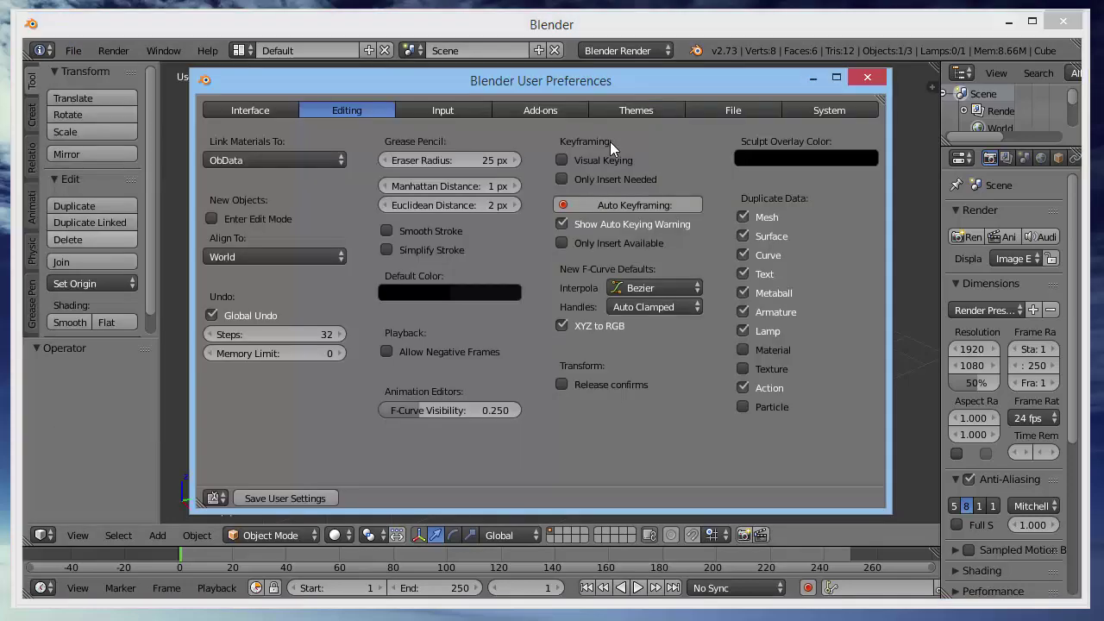
{"action": "left_click", "coordinate": [735, 108]}
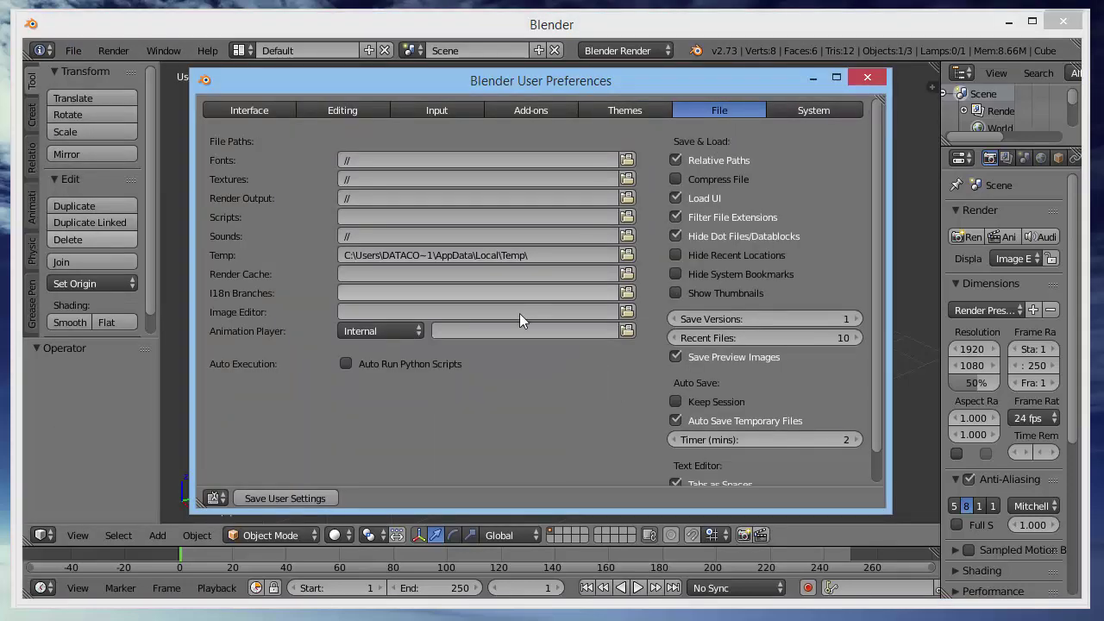
{"action": "left_click", "coordinate": [345, 363]}
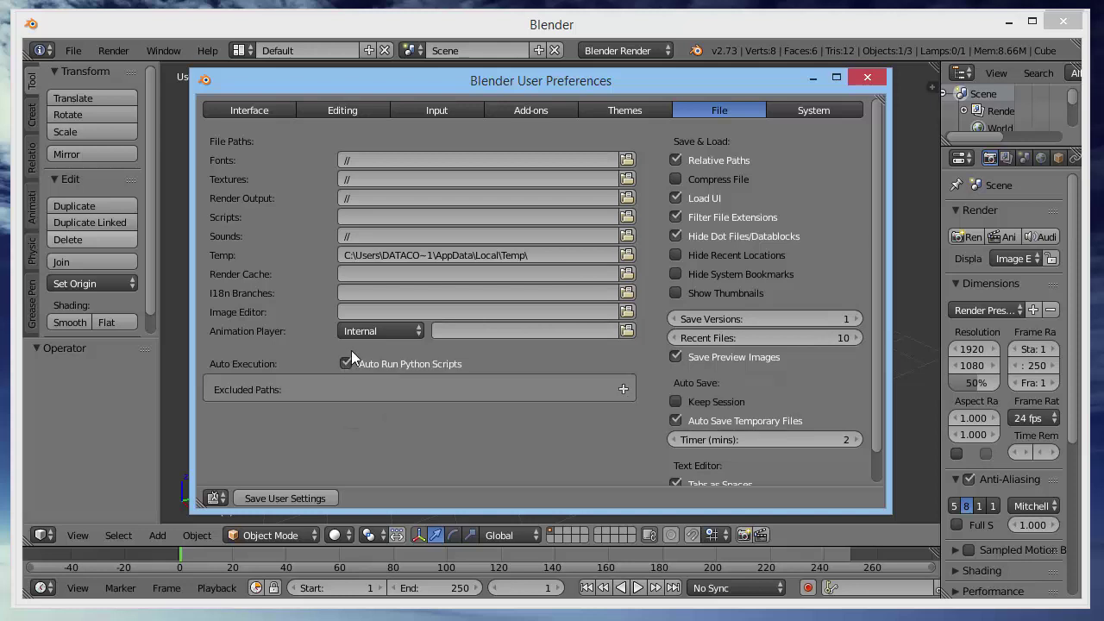
{"action": "left_click", "coordinate": [286, 498]}
- Include Testing add-ons alongside Official and Community in the add-on preferences and filter the list by "make"
{"action": "left_click", "coordinate": [531, 109]}
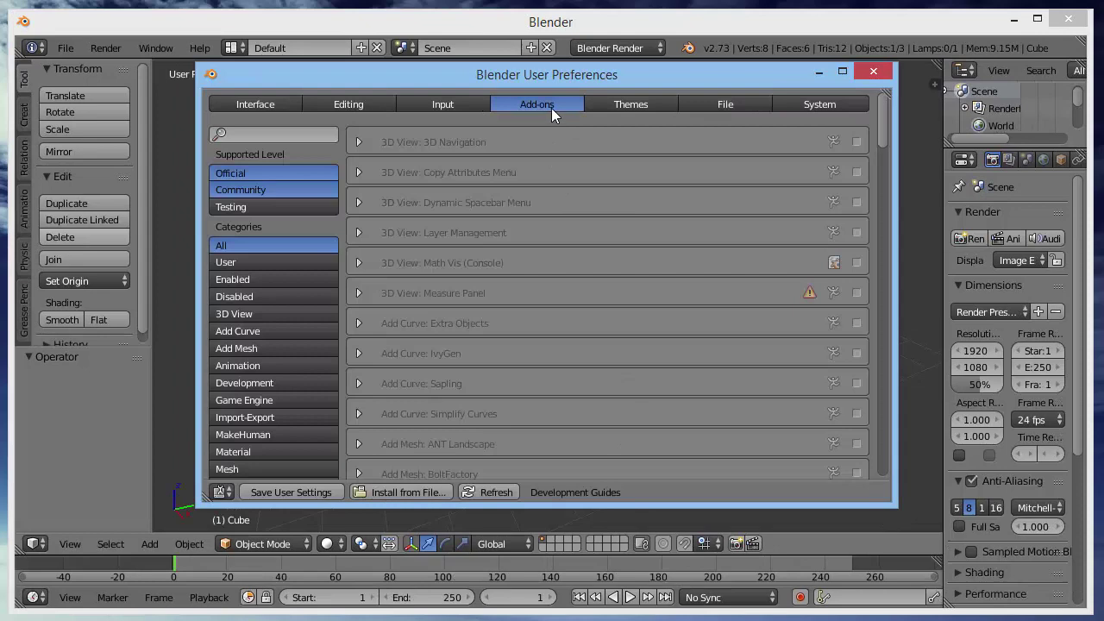
{"action": "left_click", "coordinate": [252, 207], "text": "shift"}
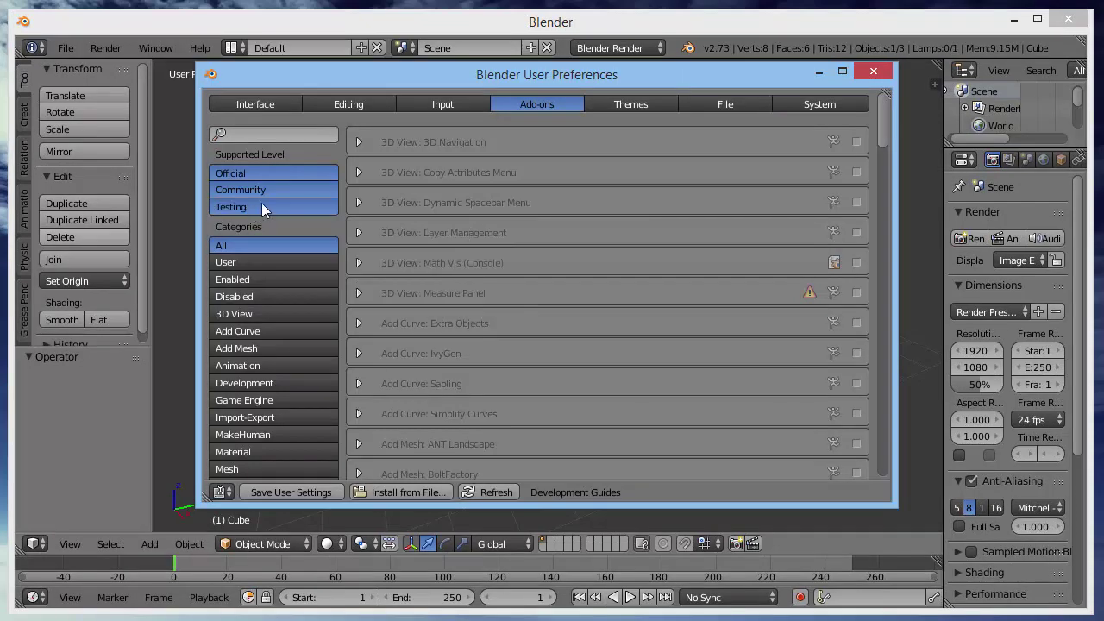
{"action": "left_click", "coordinate": [271, 133]}
{"action": "type", "text": "make"}
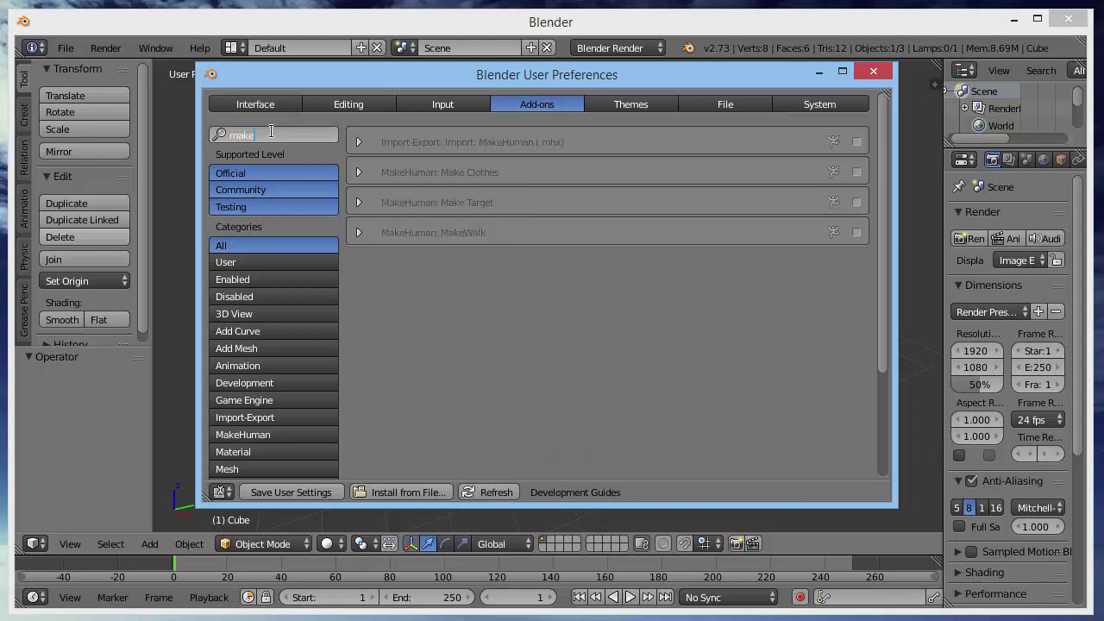
- Expand the details of the Make Clothes, Make Target and MakeWalk add-ons to examine them
{"action": "left_click", "coordinate": [359, 172]}
{"action": "left_click", "coordinate": [356, 172]}
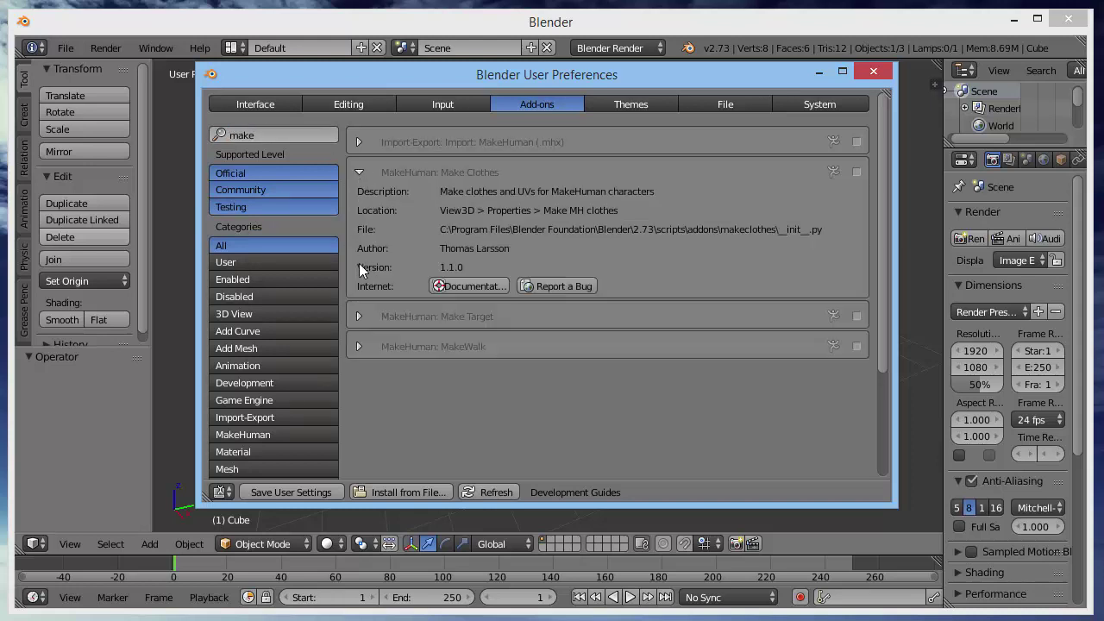
{"action": "left_click", "coordinate": [359, 317]}
{"action": "left_click", "coordinate": [359, 460]}
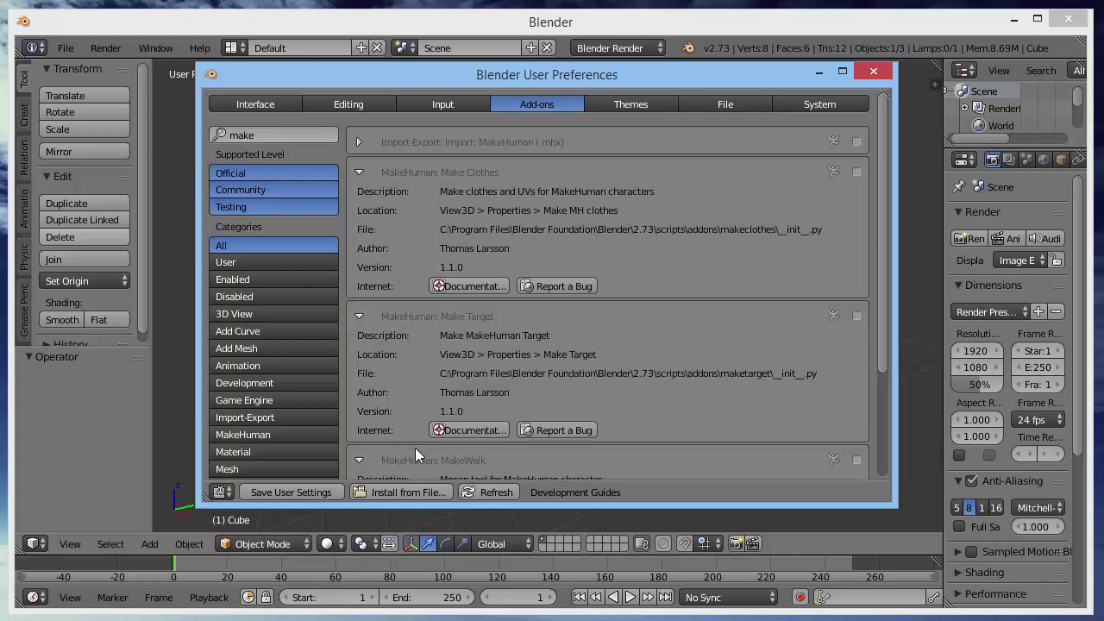
{"action": "left_click_drag", "start_coordinate": [883, 192], "coordinate": [900, 179]}
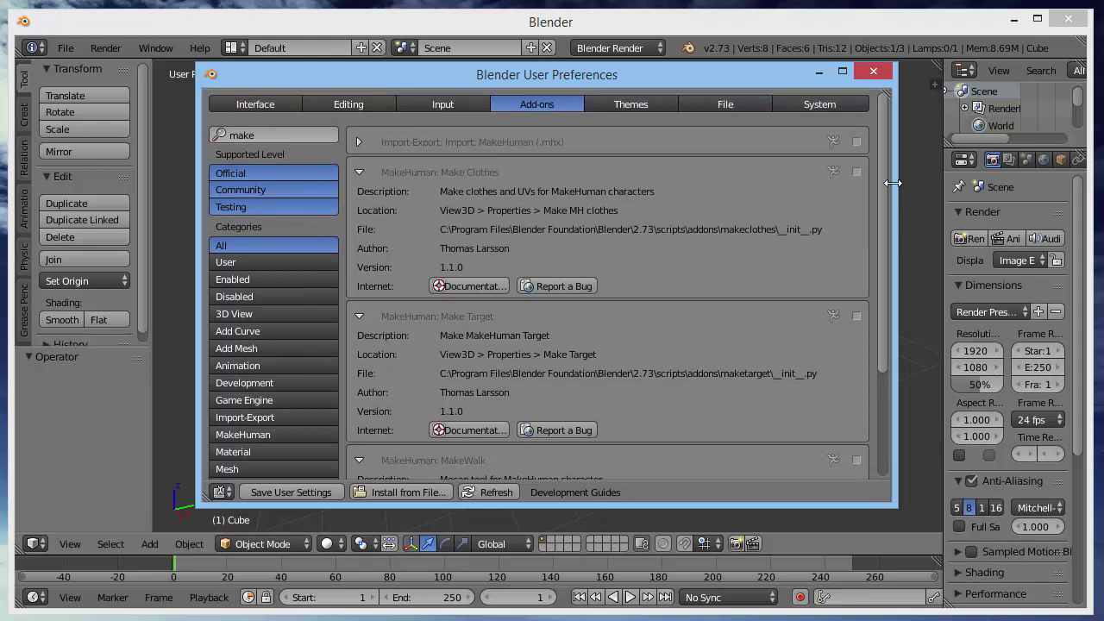
- Enable the Make Target, Make Clothes and MakeWalk add-ons, then save the user settings and close the preferences
{"action": "left_click", "coordinate": [856, 316]}
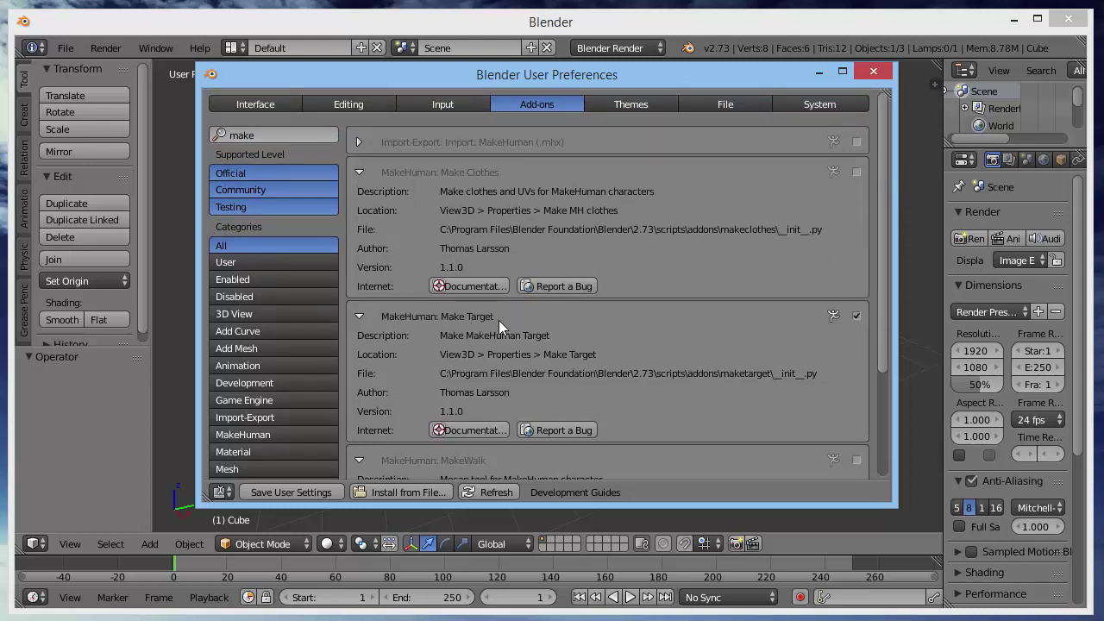
{"action": "left_click", "coordinate": [855, 172]}
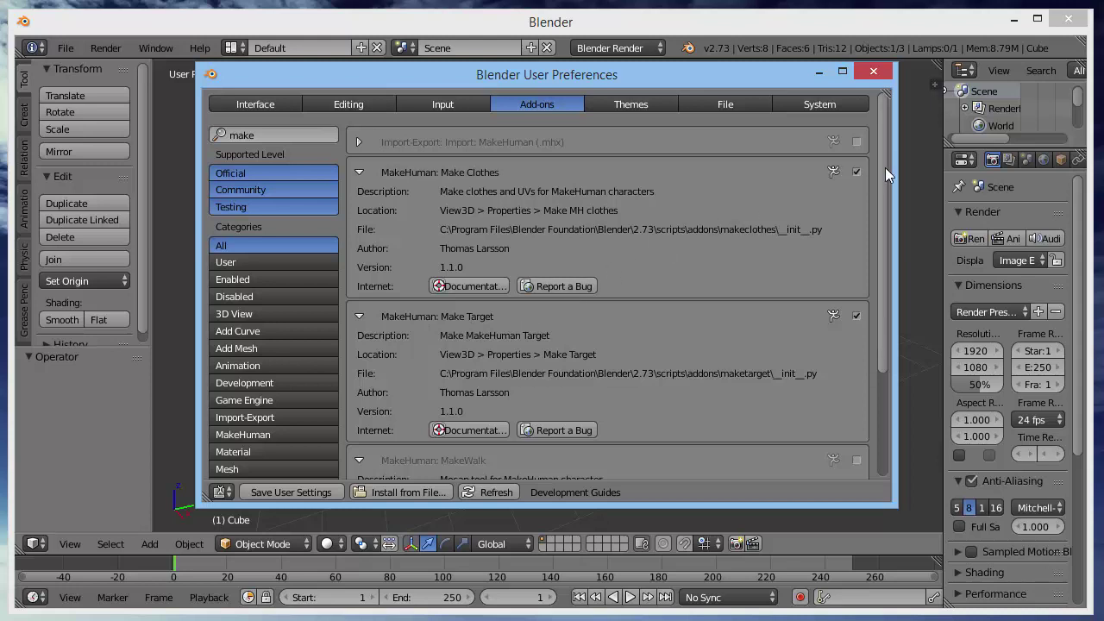
{"action": "left_click_drag", "start_coordinate": [885, 167], "coordinate": [889, 281]}
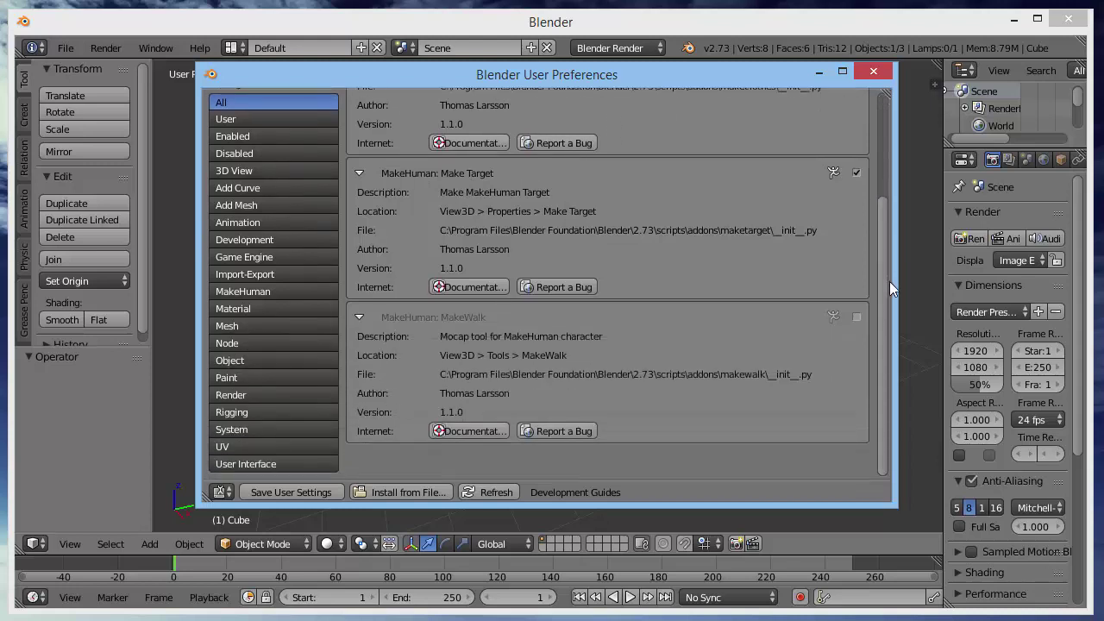
{"action": "left_click", "coordinate": [856, 317]}
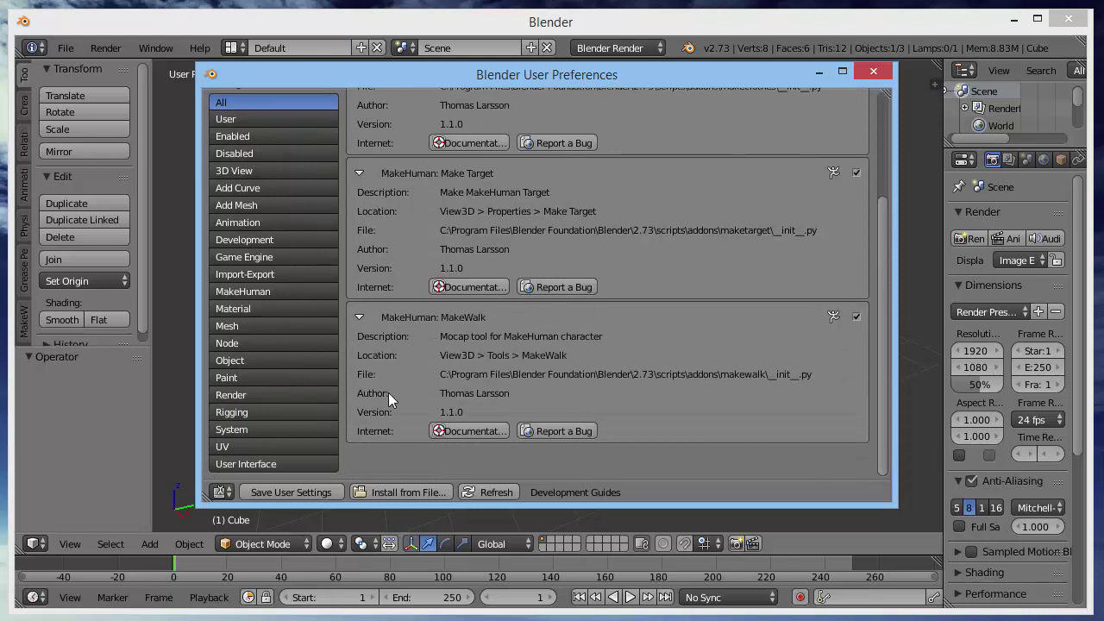
{"action": "left_click", "coordinate": [317, 492]}
{"action": "left_click", "coordinate": [873, 75]}
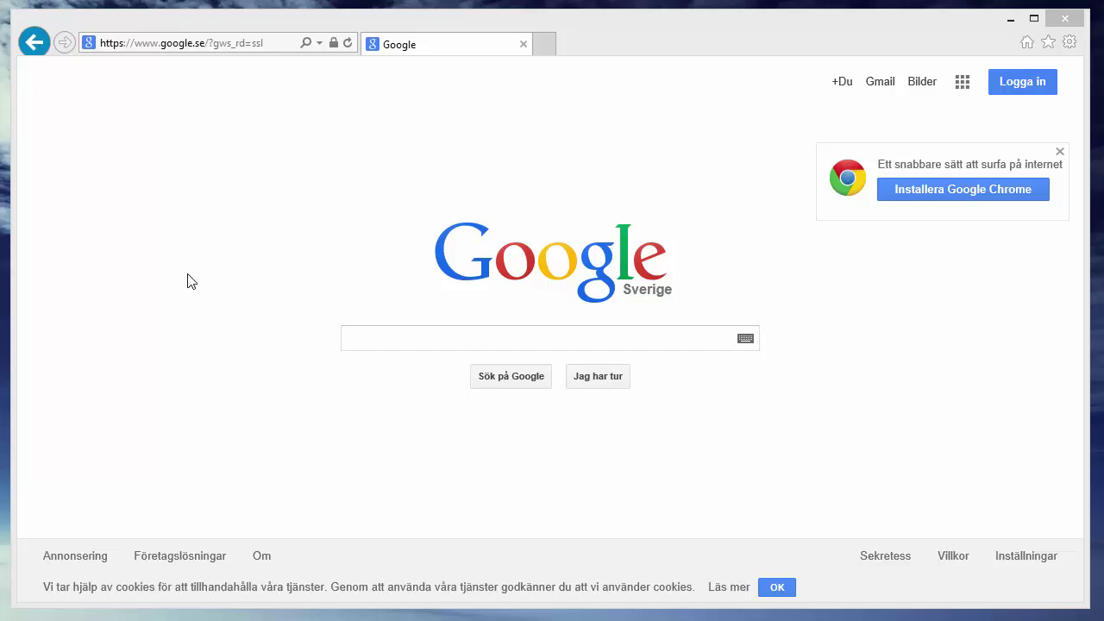
- In the web browser, find the MHX2 repository by searching Google for "mhx2 bitbucket" and select its HTTPS clone address
{"action": "left_click", "coordinate": [365, 338]}
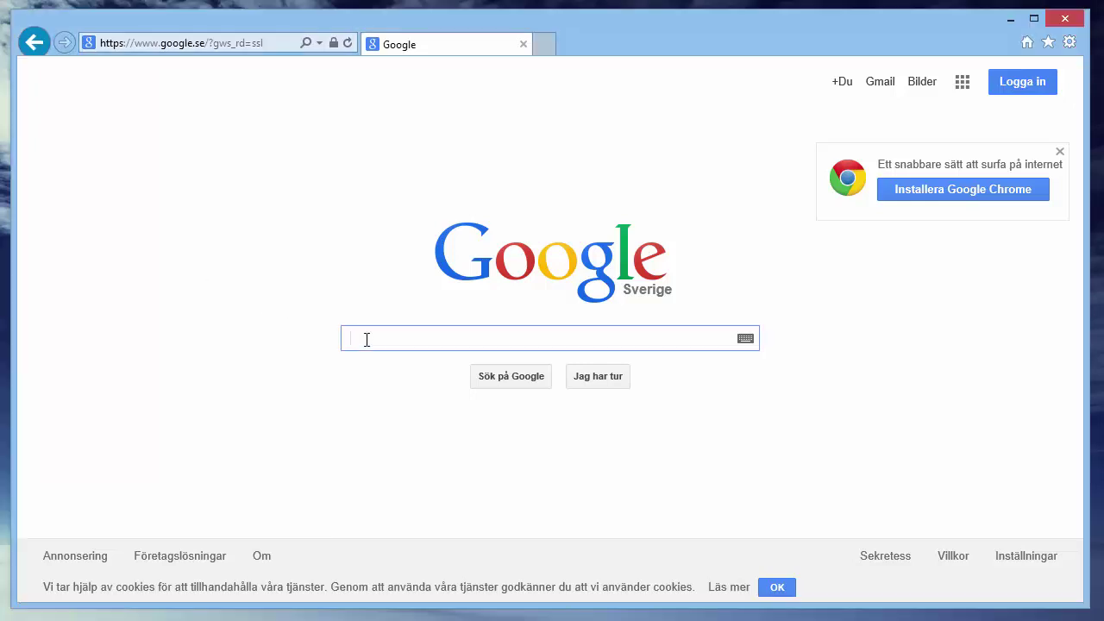
{"action": "type", "text": "mhx2 bitbu"}
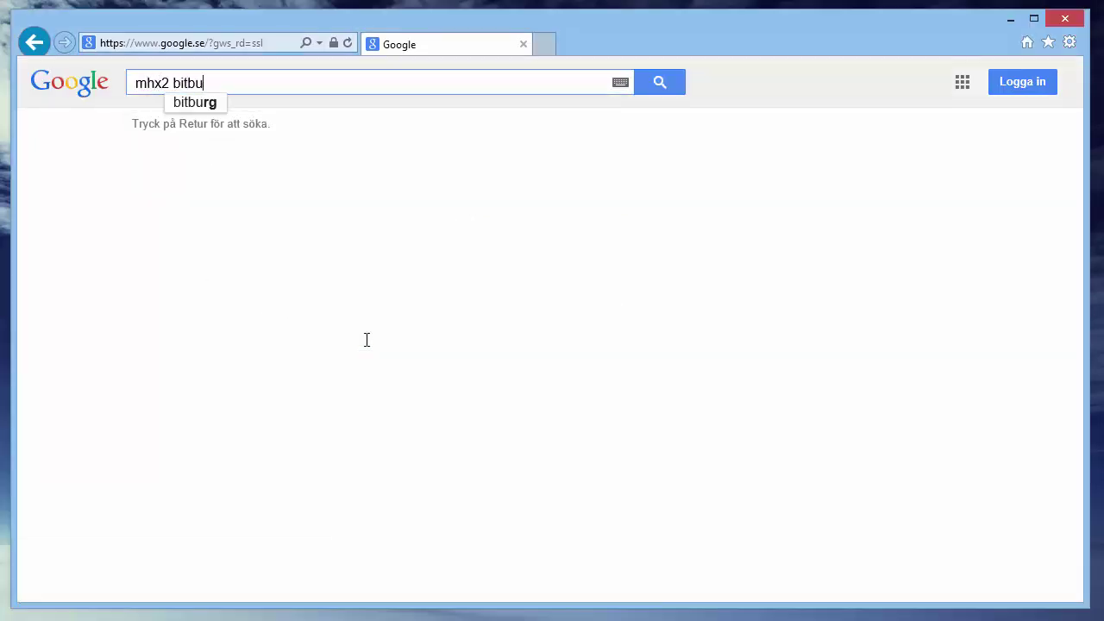
{"action": "type", "text": "cket"}
{"action": "key", "text": "Return"}
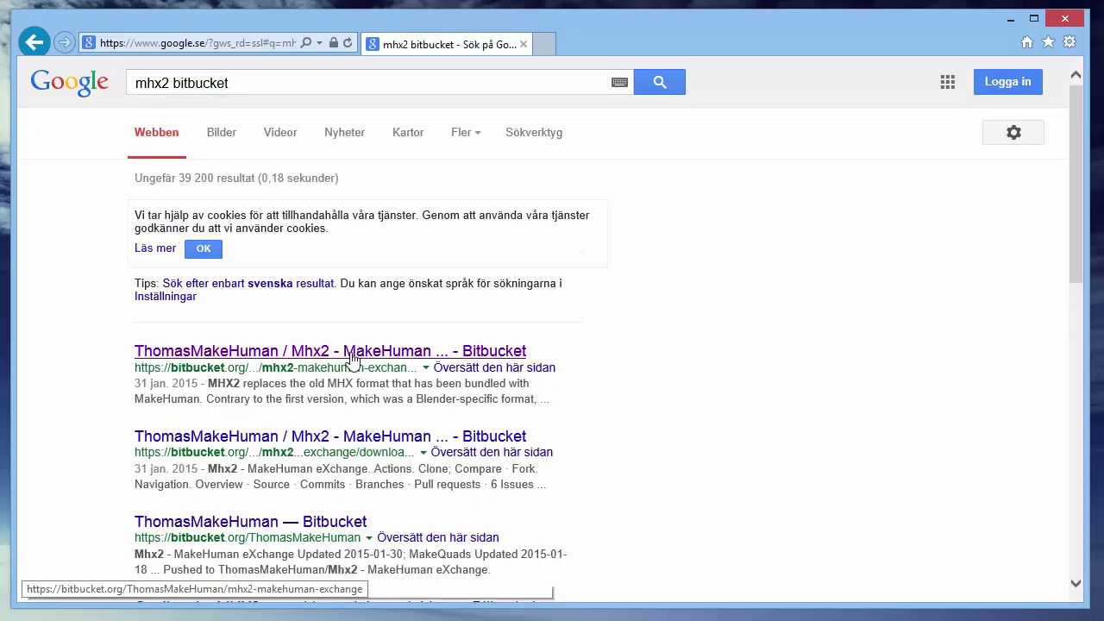
{"action": "left_click", "coordinate": [353, 361]}
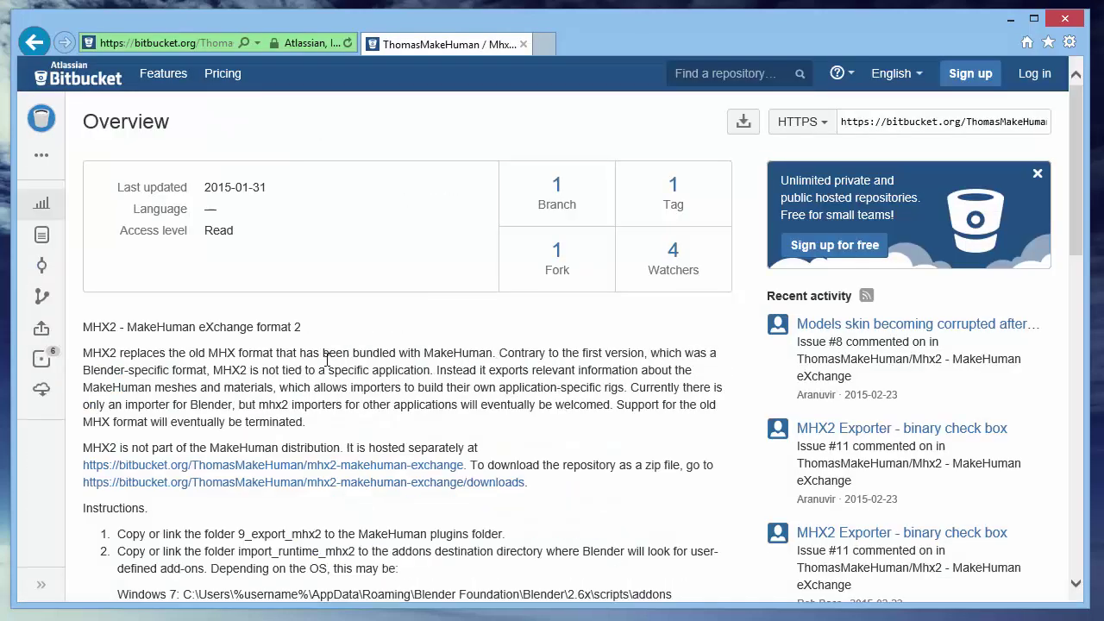
{"action": "left_click", "coordinate": [970, 126]}
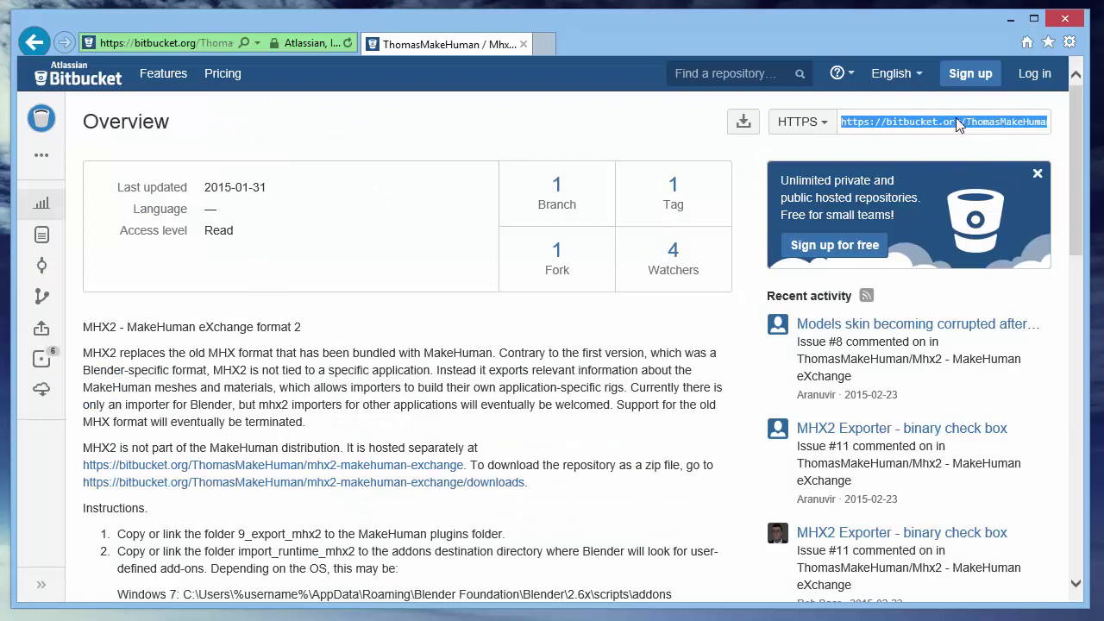
- Minimize the browser and create a new folder named MHX2 on the desktop
{"action": "left_click", "coordinate": [1010, 19]}
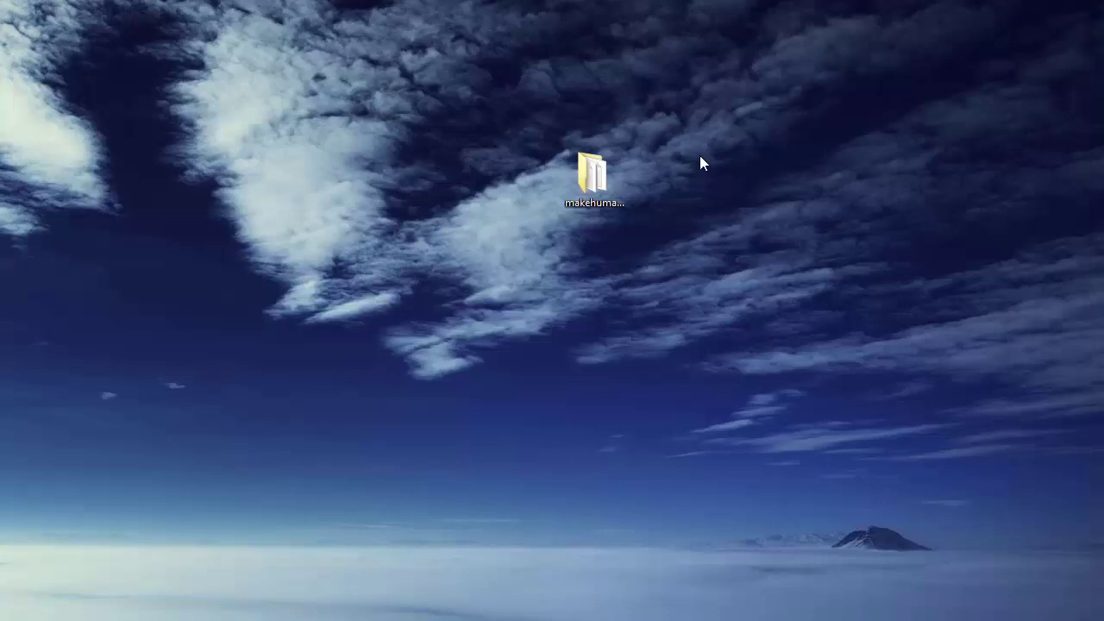
{"action": "right_click", "coordinate": [687, 176]}
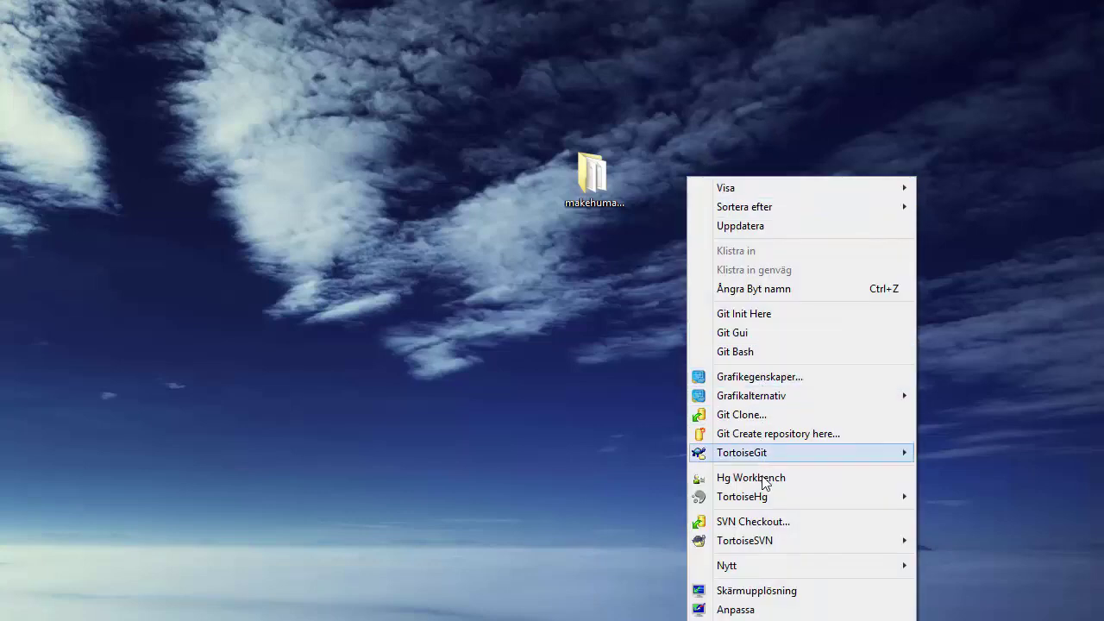
{"action": "mouse_move", "coordinate": [781, 569]}
{"action": "left_click", "coordinate": [946, 568]}
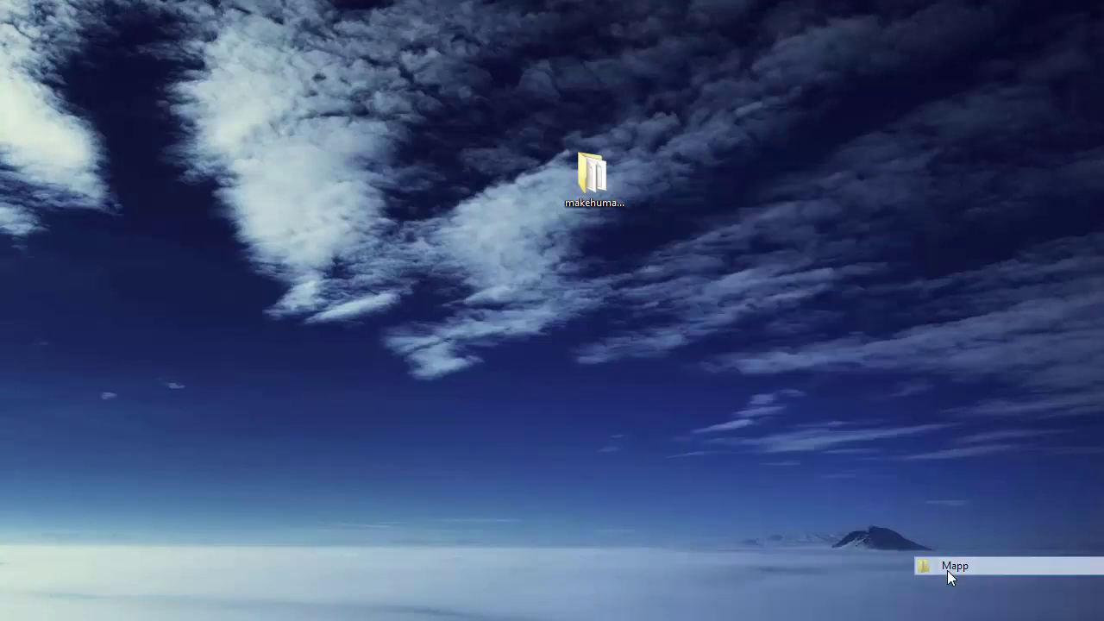
{"action": "type", "text": "MHX2"}
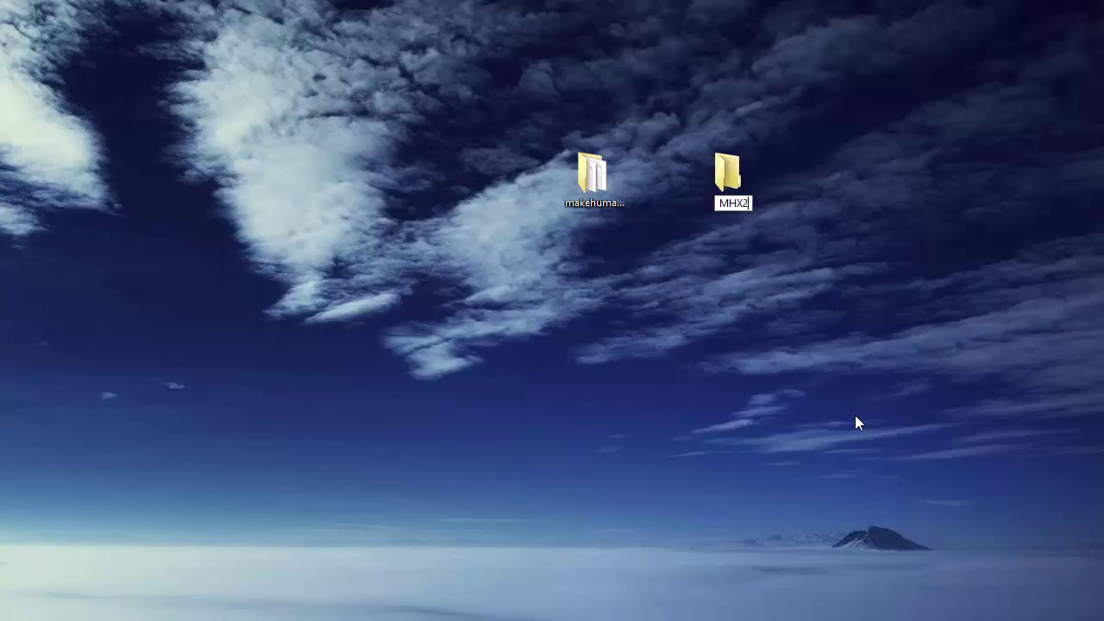
- Clone the copied mhx2-makehuman-exchange repository into the desktop MHX2 folder with TortoiseHg, then close the Workbench
{"action": "key", "text": "Return"}
{"action": "right_click", "coordinate": [730, 173]}
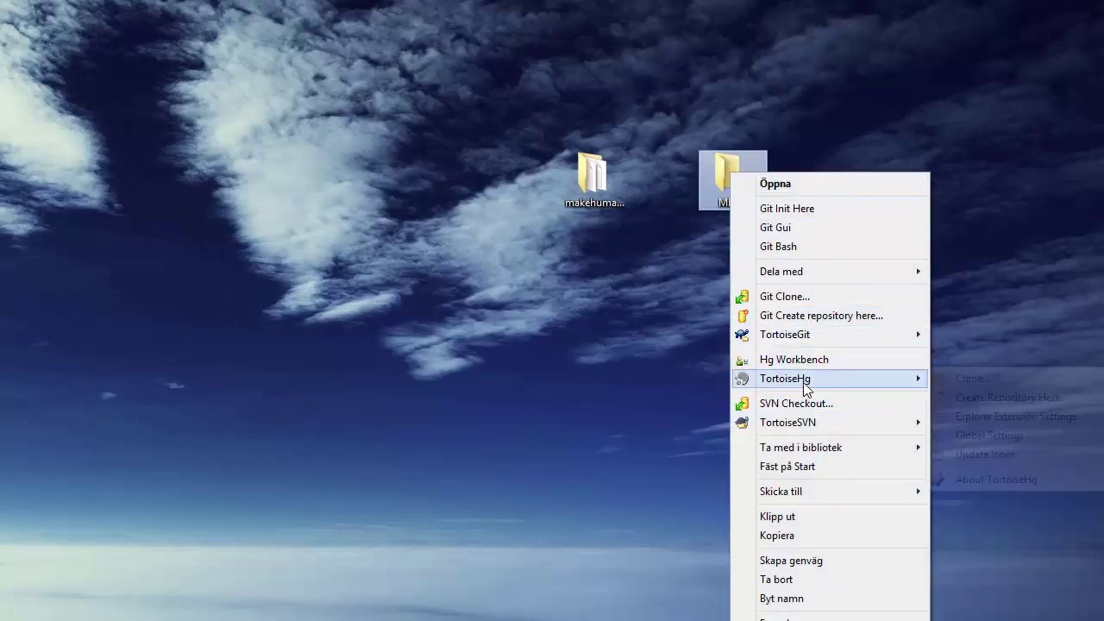
{"action": "mouse_move", "coordinate": [828, 388]}
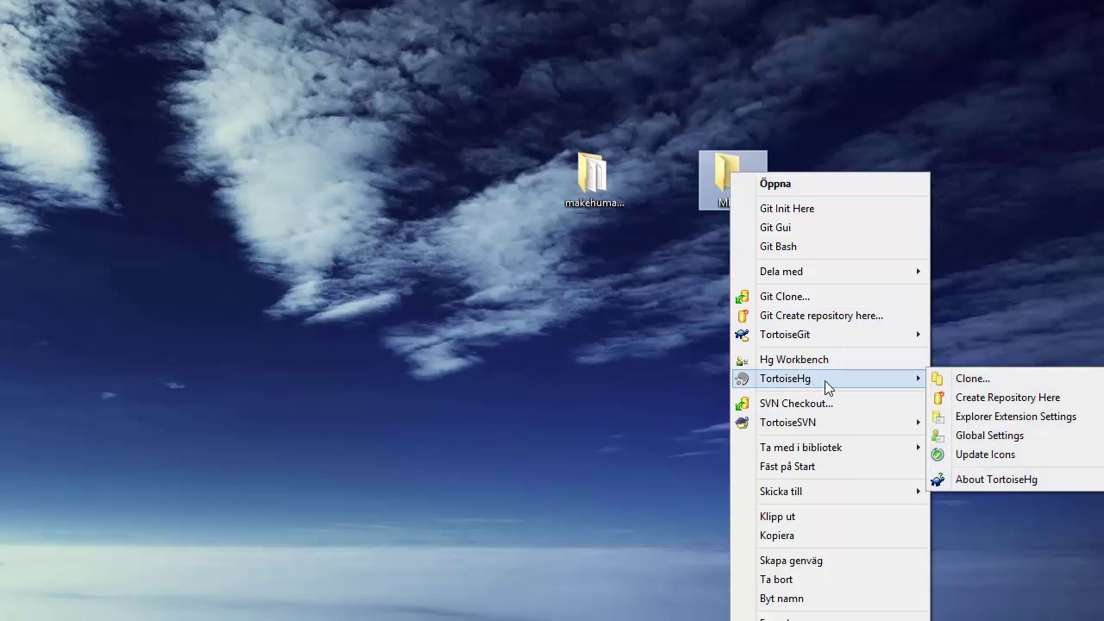
{"action": "left_click", "coordinate": [990, 381]}
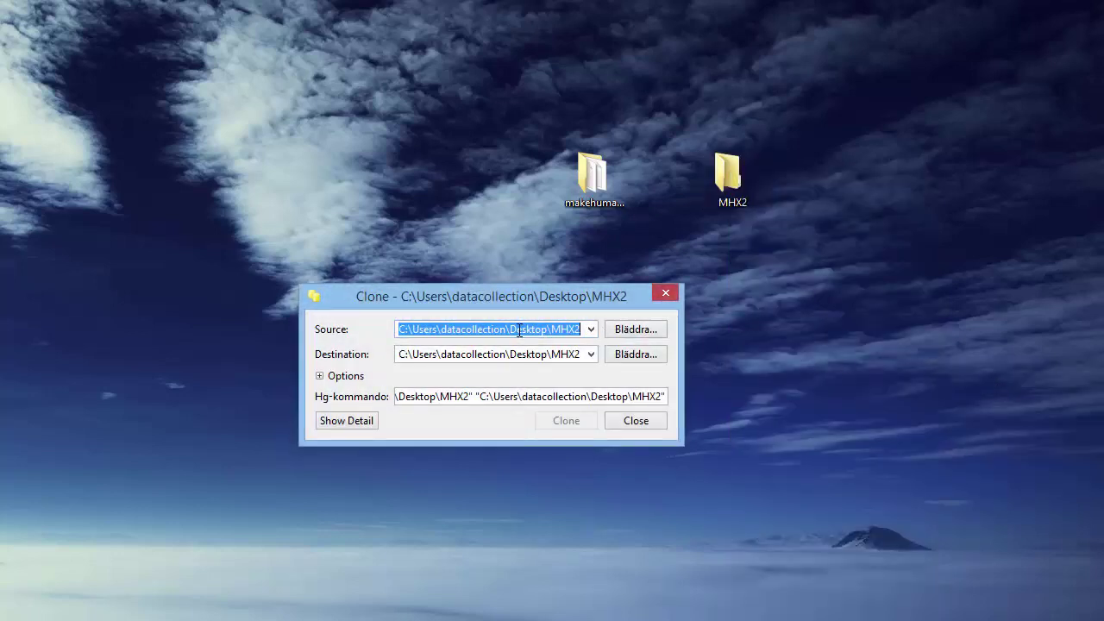
{"action": "key", "text": "ctrl+v"}
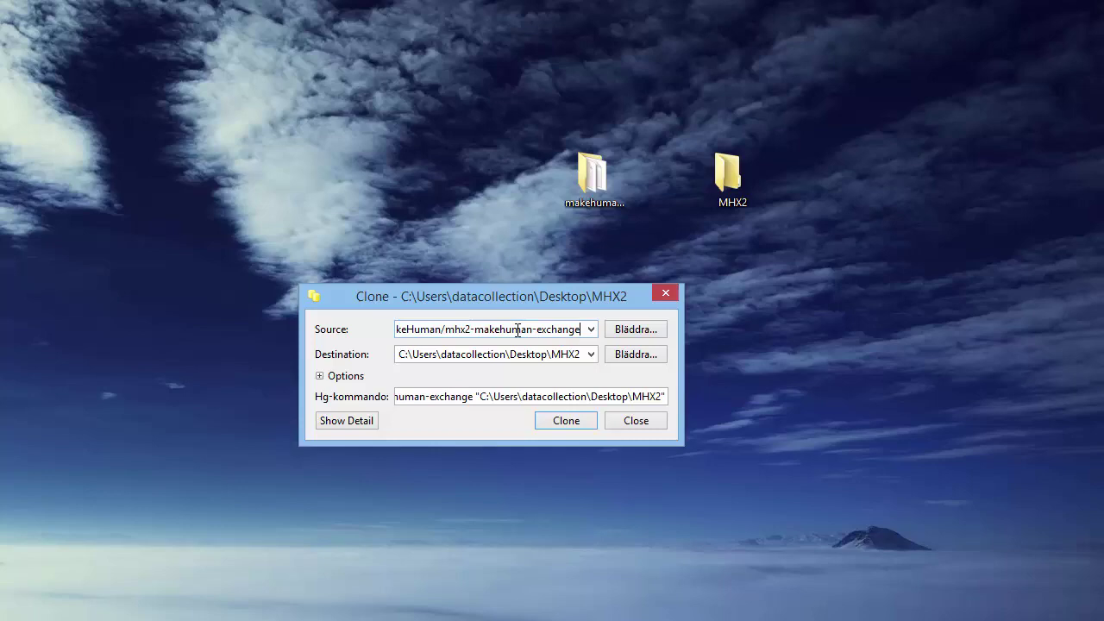
{"action": "left_click", "coordinate": [566, 420]}
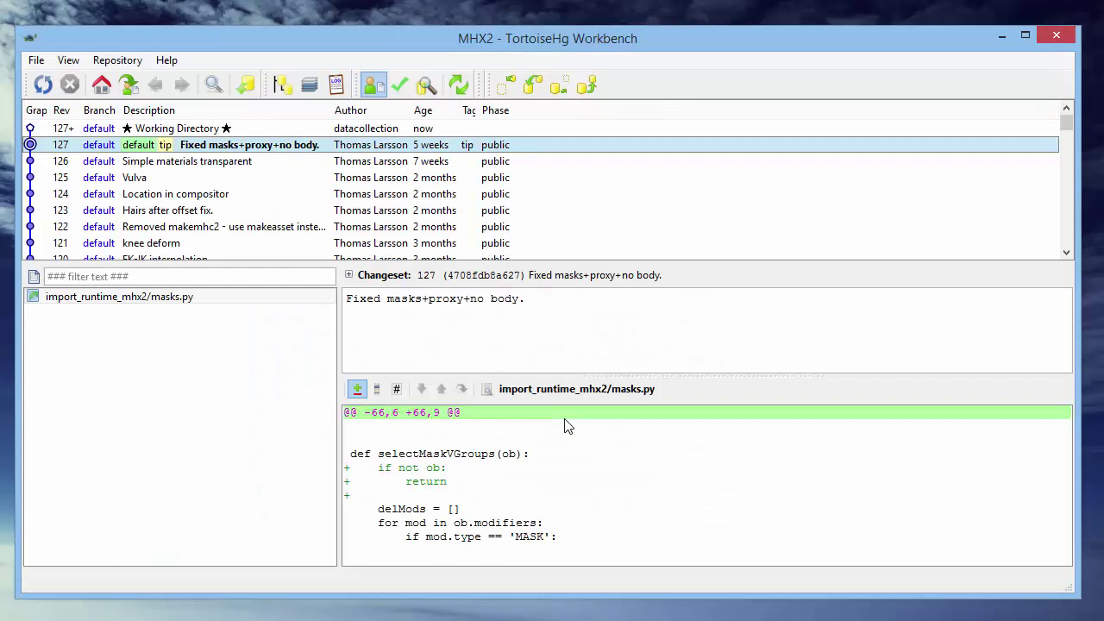
{"action": "left_click", "coordinate": [1057, 38]}
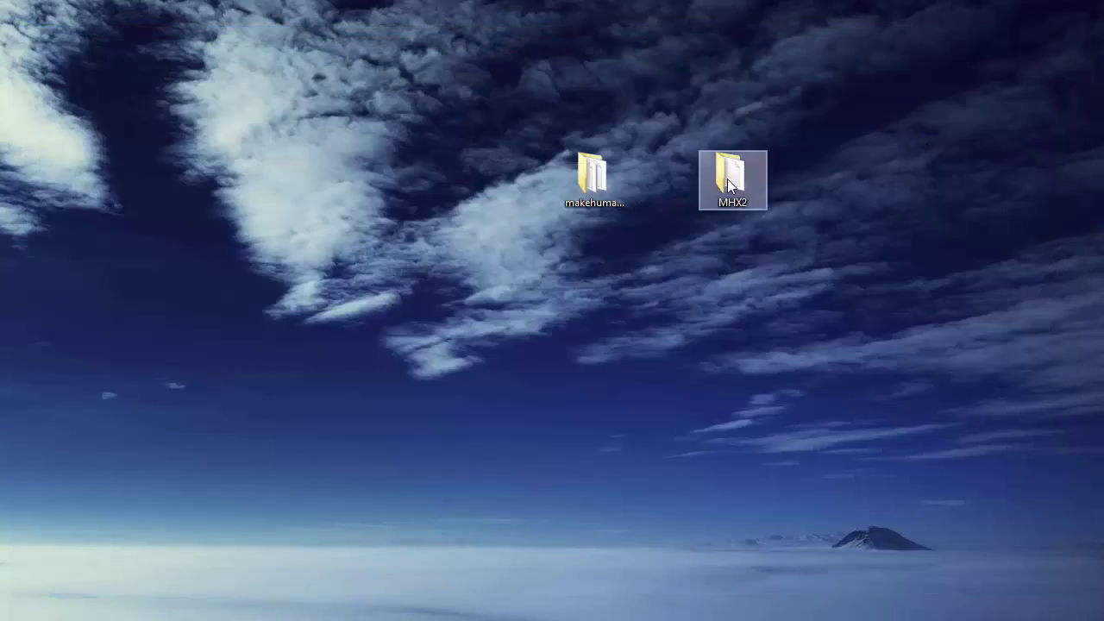
- Copy the 9_export_mhx2 folder from MHX2 into the makehuman/plugins folder inside makehuman-unstable
{"action": "double_click", "coordinate": [727, 179]}
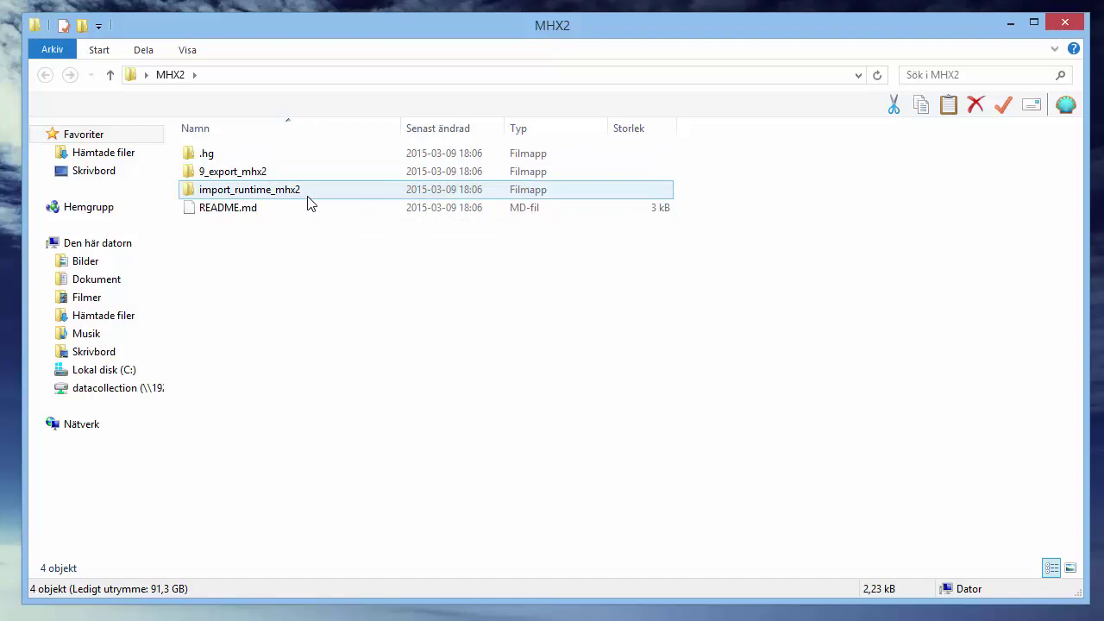
{"action": "left_click", "coordinate": [229, 177]}
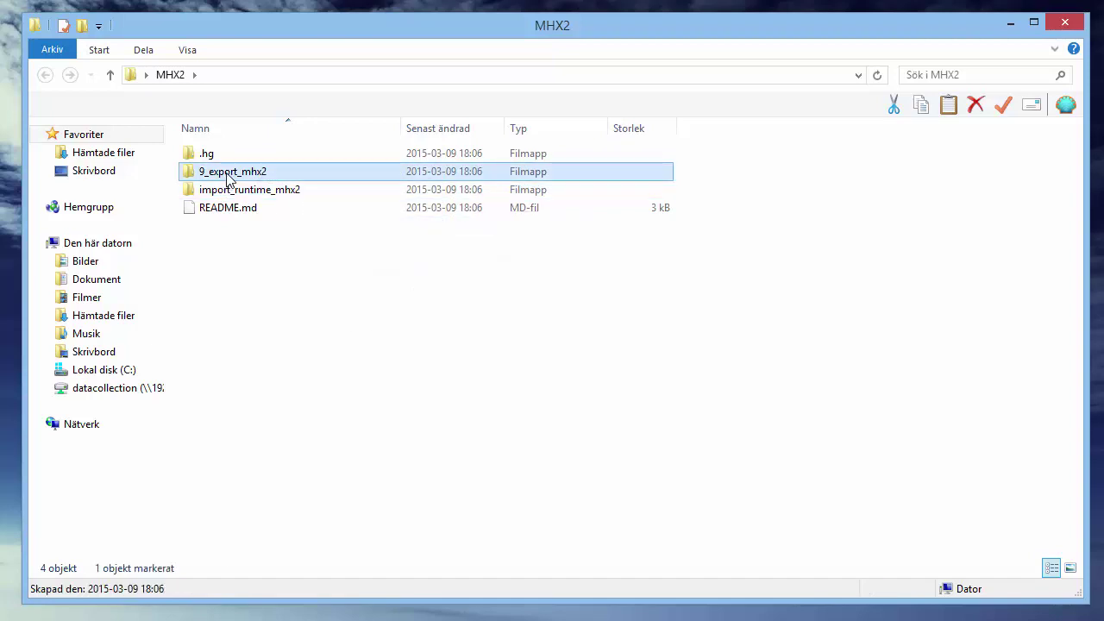
{"action": "right_click", "coordinate": [229, 177]}
{"action": "left_click", "coordinate": [288, 558]}
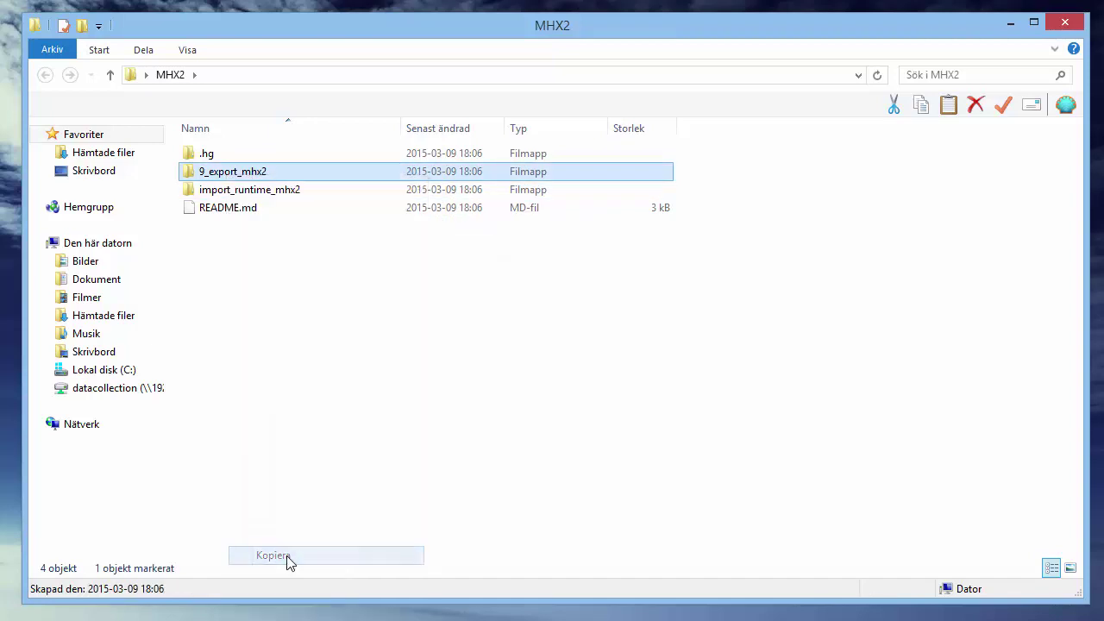
{"action": "left_click", "coordinate": [1011, 23]}
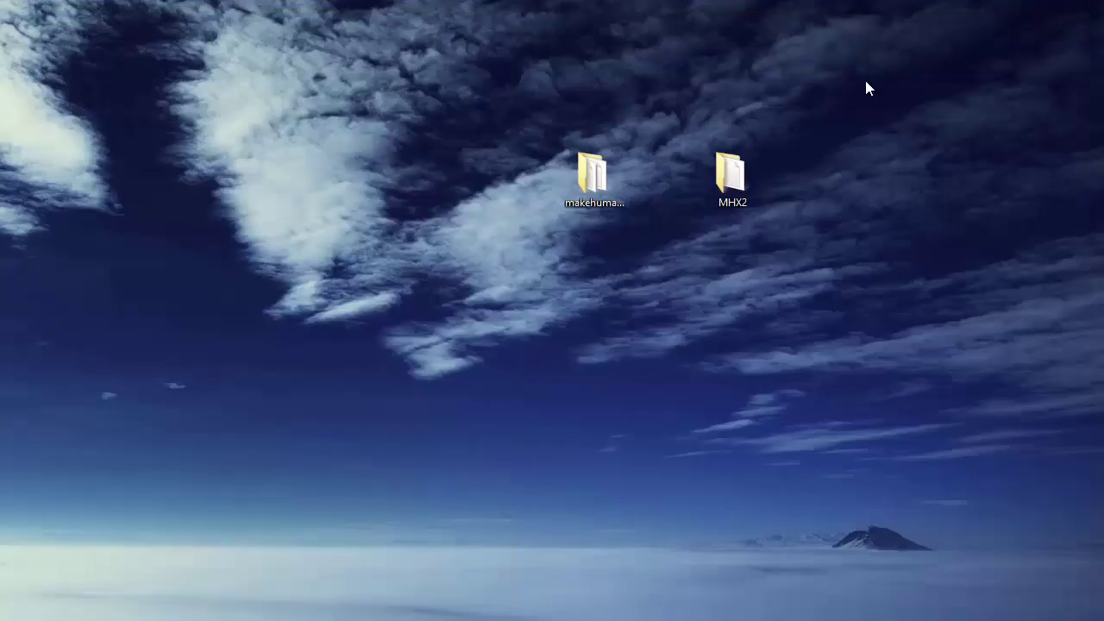
{"action": "double_click", "coordinate": [591, 180]}
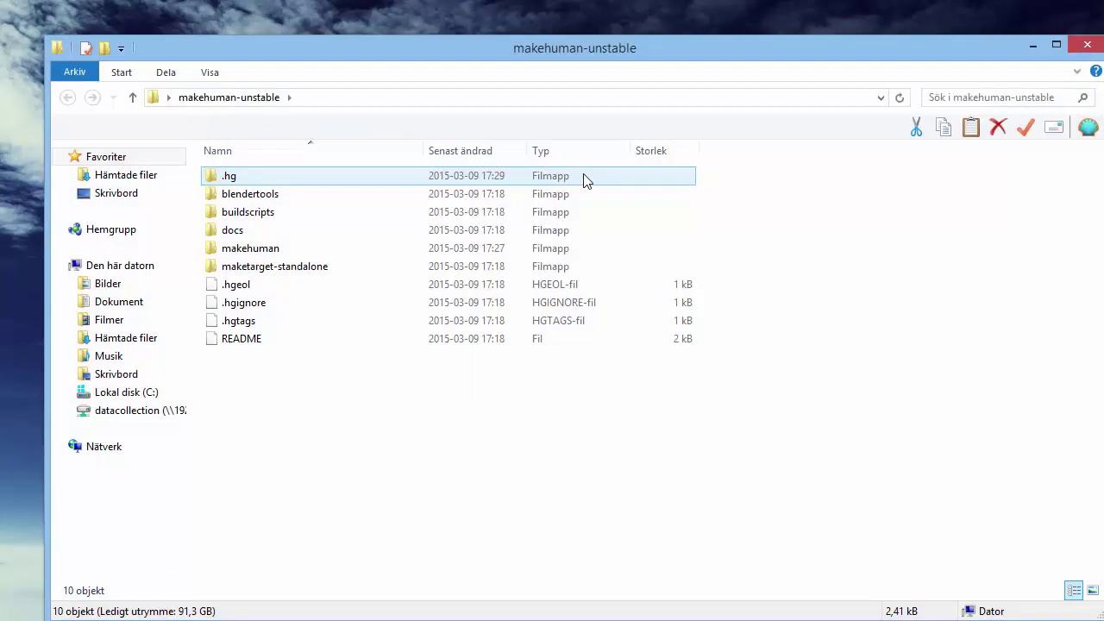
{"action": "double_click", "coordinate": [238, 249]}
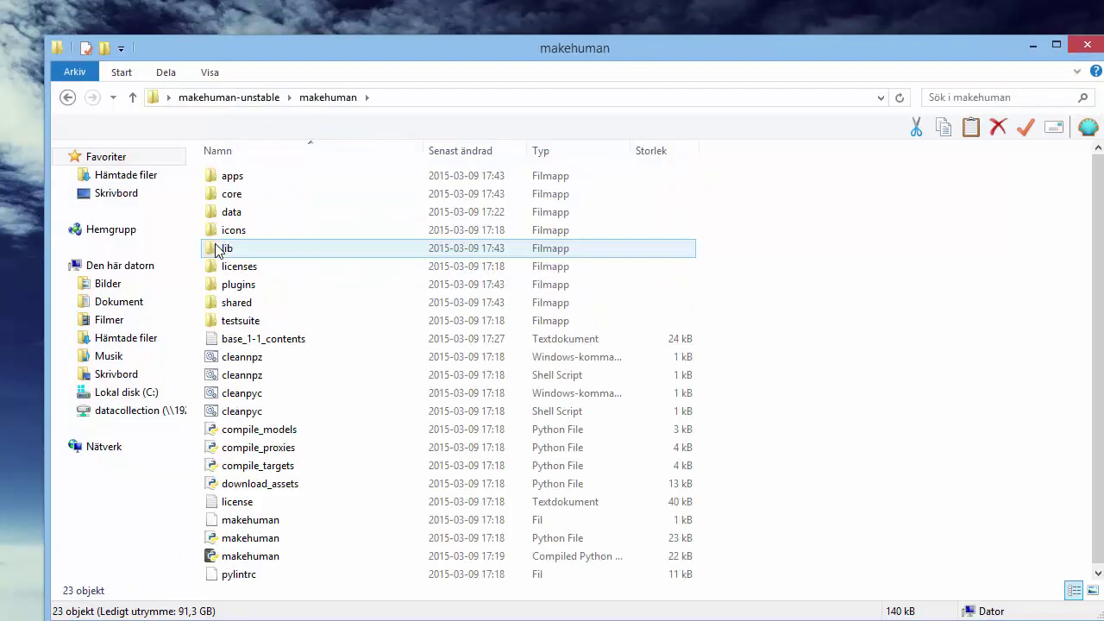
{"action": "double_click", "coordinate": [238, 285]}
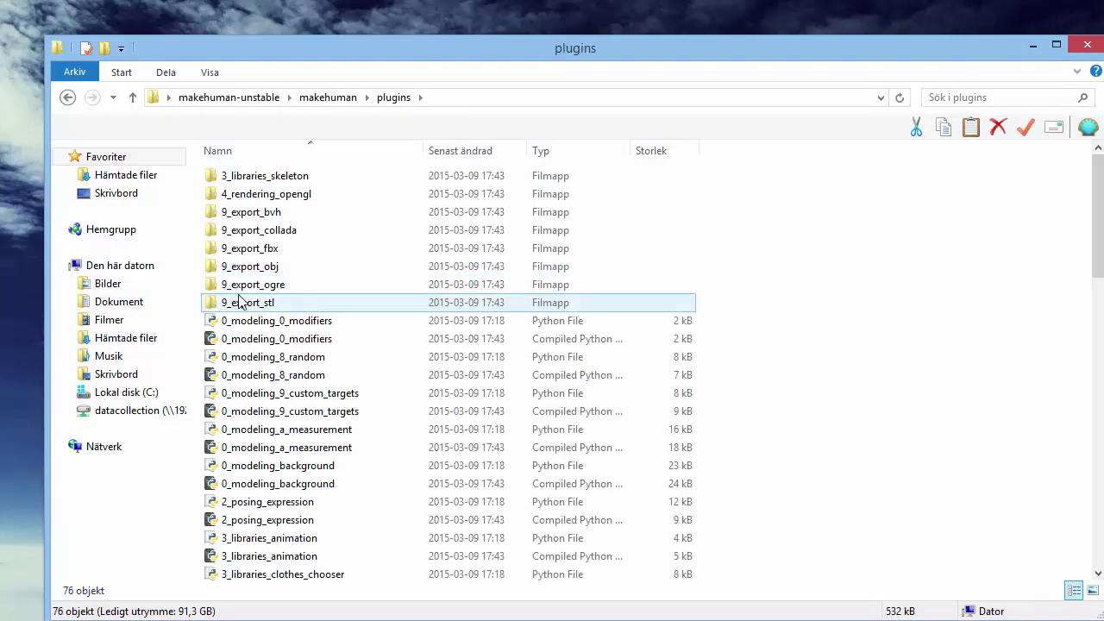
{"action": "key", "text": "ctrl+v"}
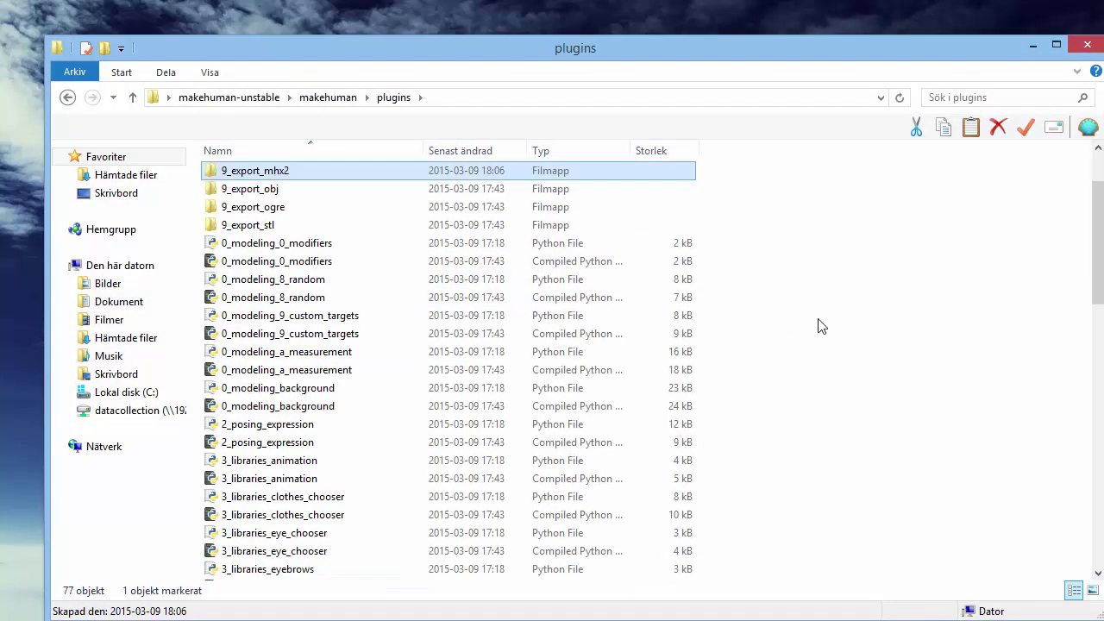
{"action": "left_click_drag", "start_coordinate": [1098, 241], "coordinate": [1097, 214]}
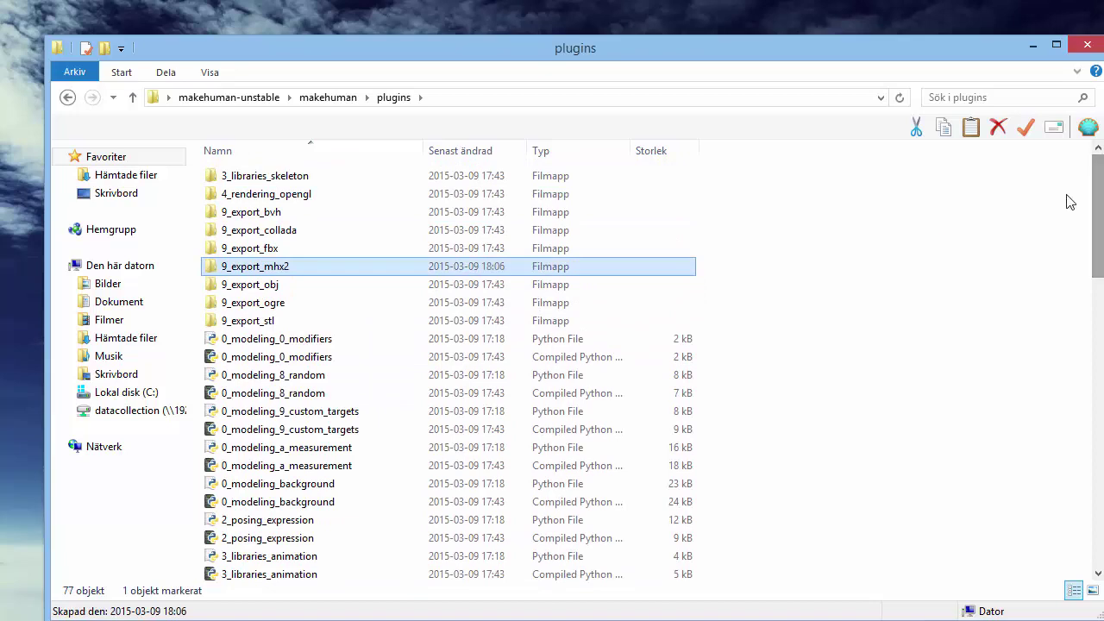
{"action": "left_click", "coordinate": [1032, 45]}
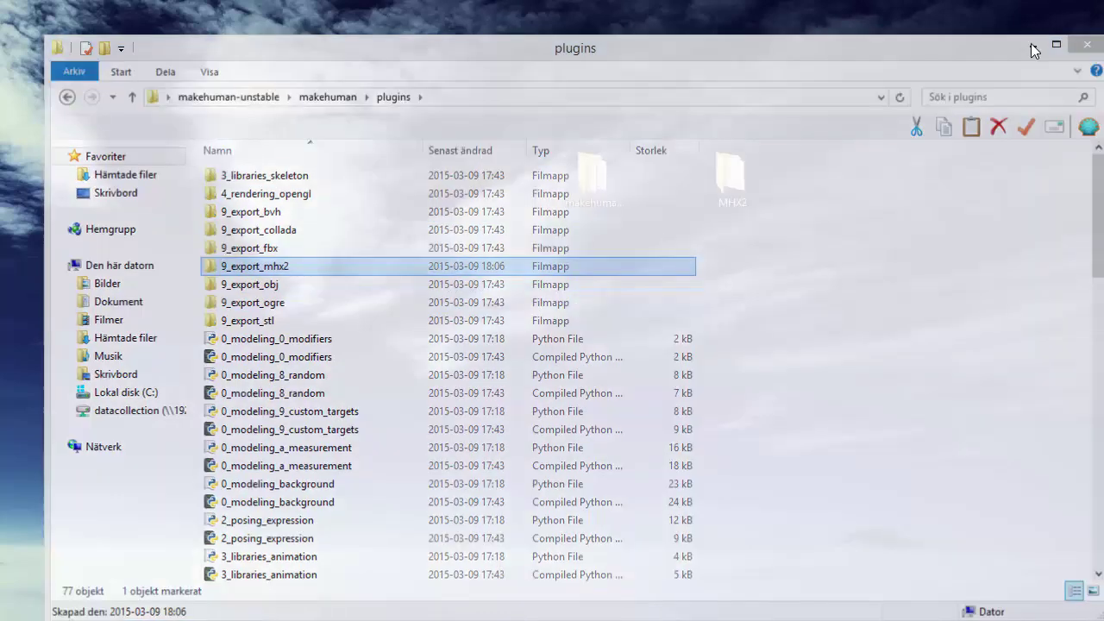
- Copy the import_runtime_mhx2 folder from MHX2 into Blender's 2.73/scripts/addons folder under Program on drive C, allowing administrator access
{"action": "double_click", "coordinate": [735, 181]}
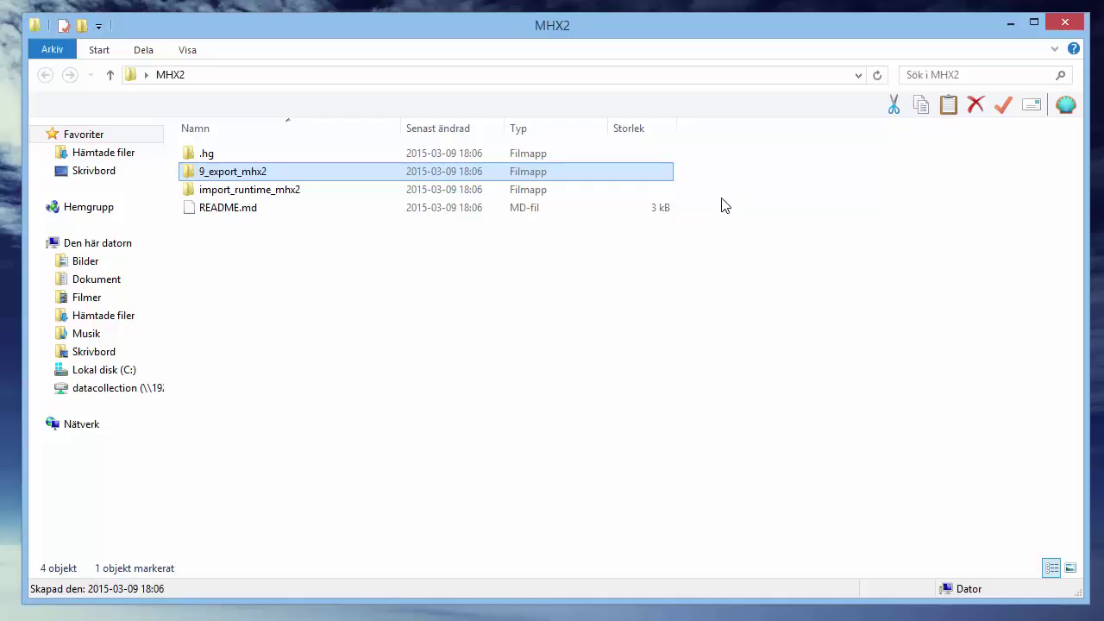
{"action": "right_click", "coordinate": [273, 193]}
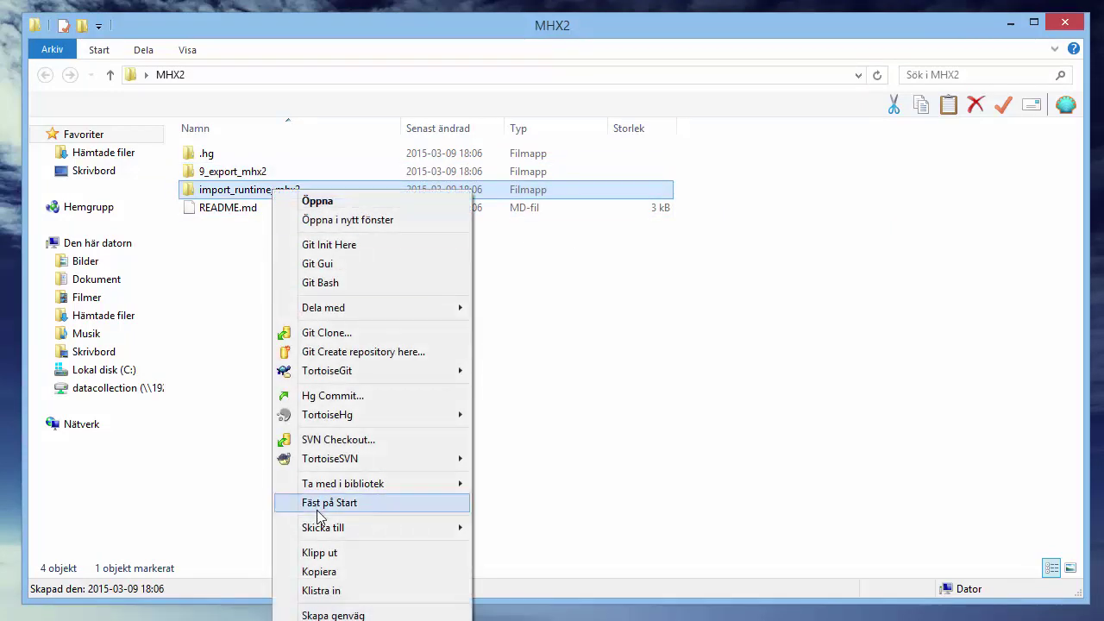
{"action": "left_click", "coordinate": [321, 572]}
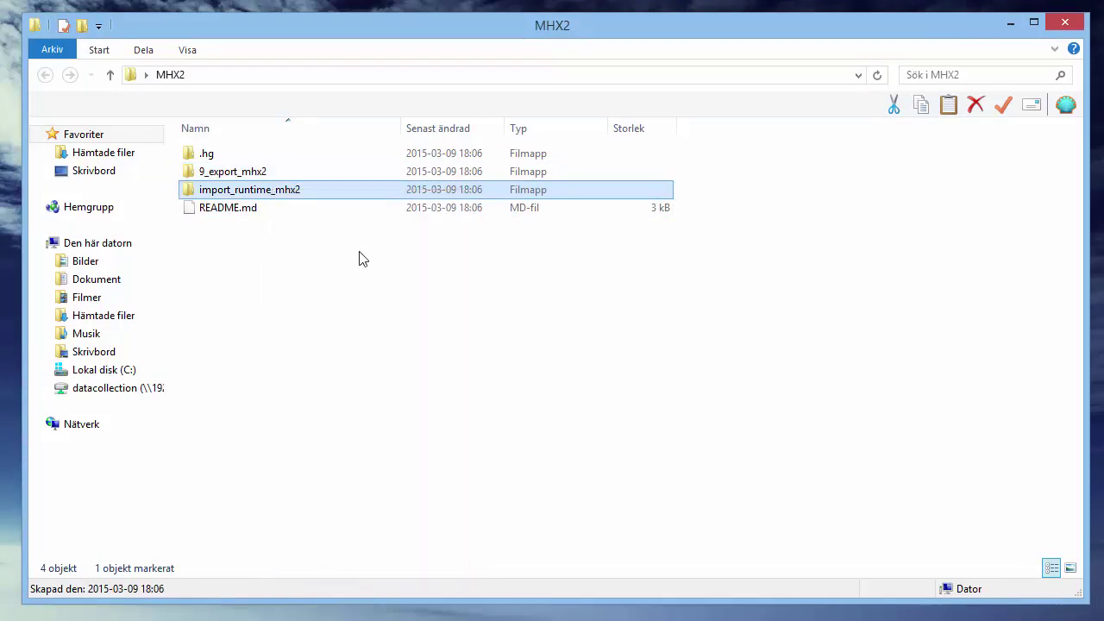
{"action": "left_click", "coordinate": [93, 370]}
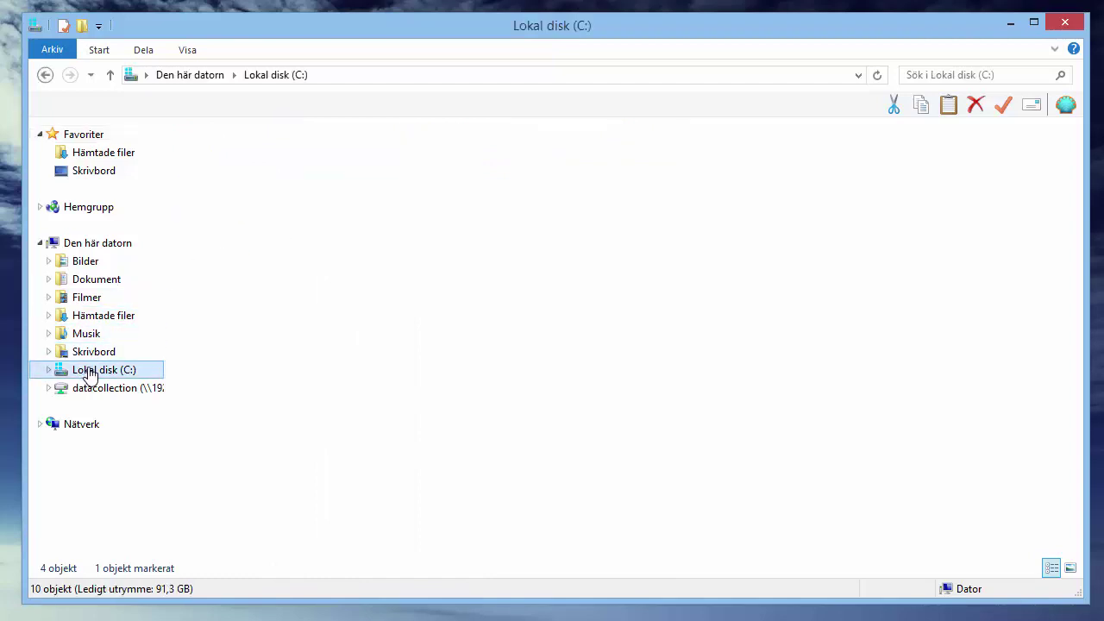
{"action": "double_click", "coordinate": [226, 245]}
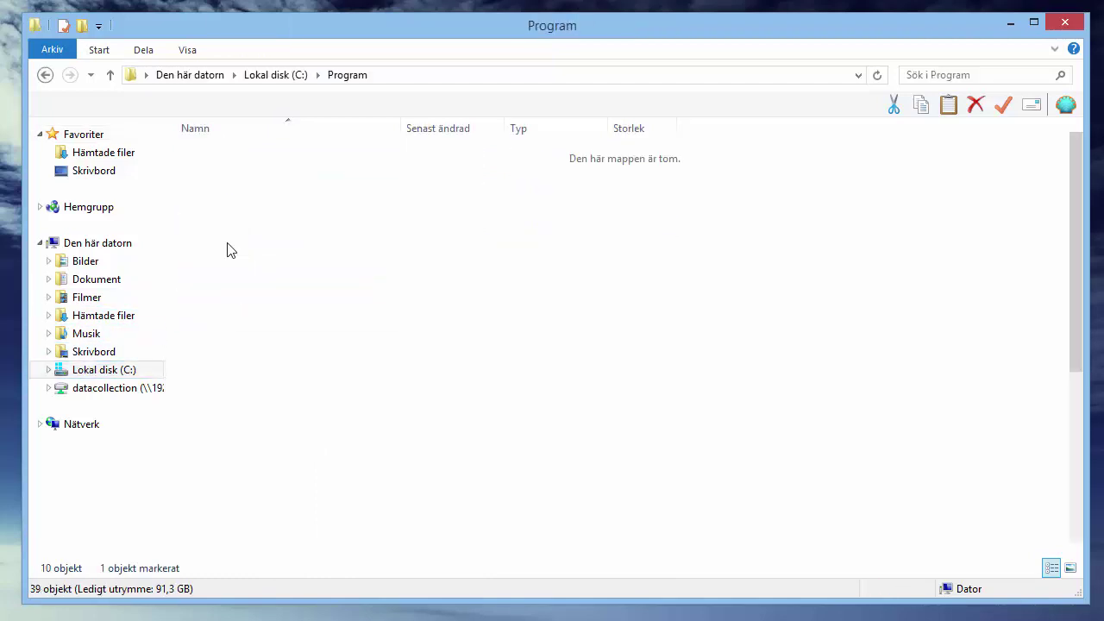
{"action": "double_click", "coordinate": [226, 178]}
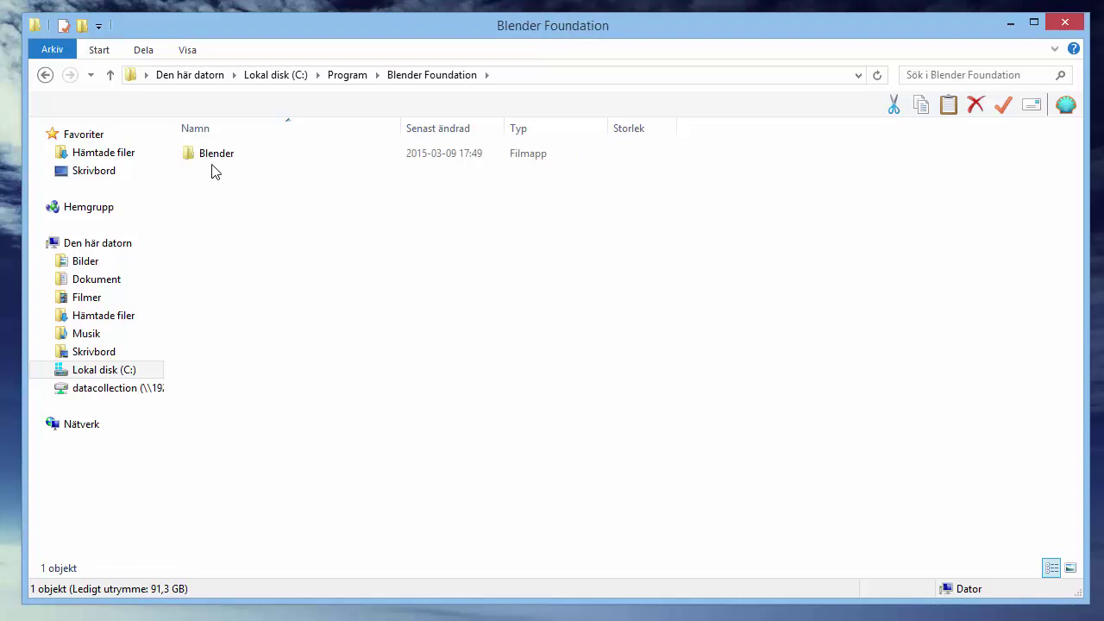
{"action": "double_click", "coordinate": [199, 158]}
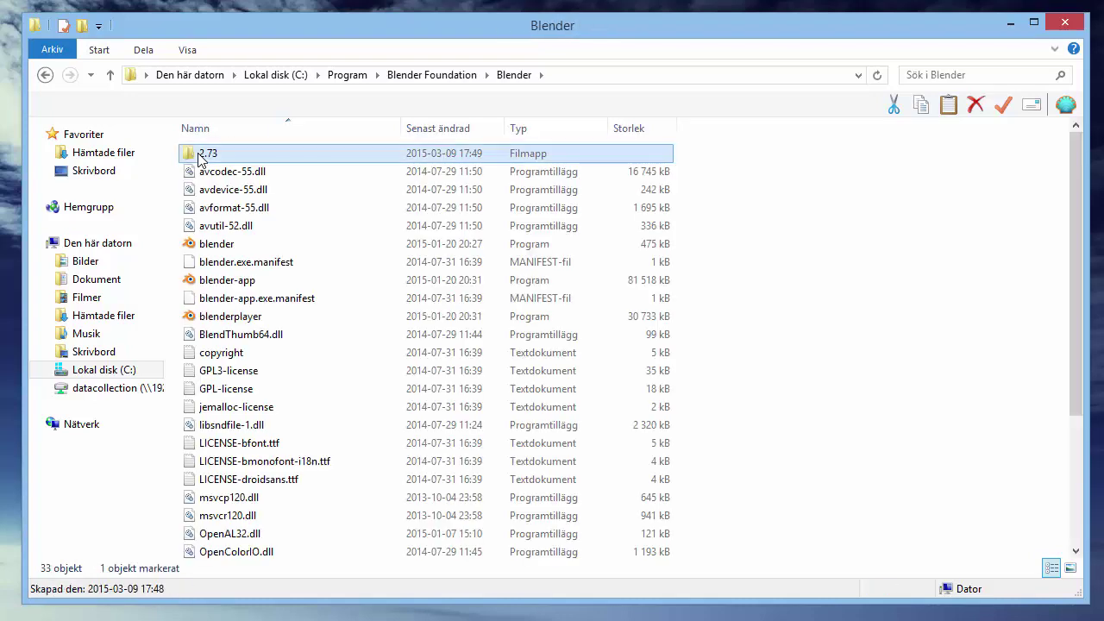
{"action": "double_click", "coordinate": [199, 155]}
{"action": "double_click", "coordinate": [216, 192]}
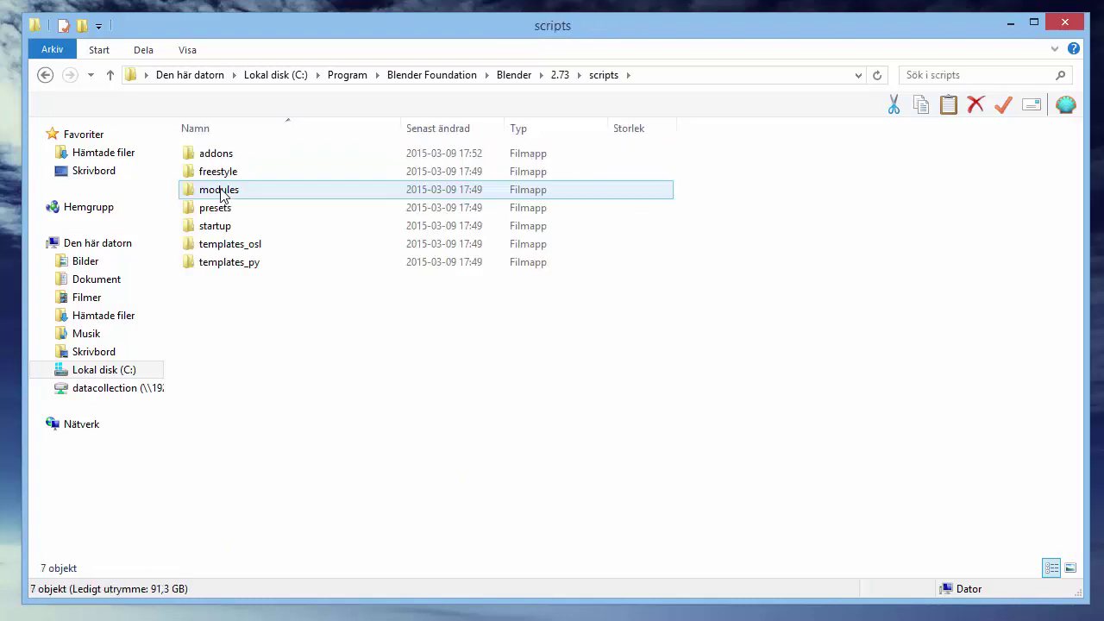
{"action": "double_click", "coordinate": [217, 154]}
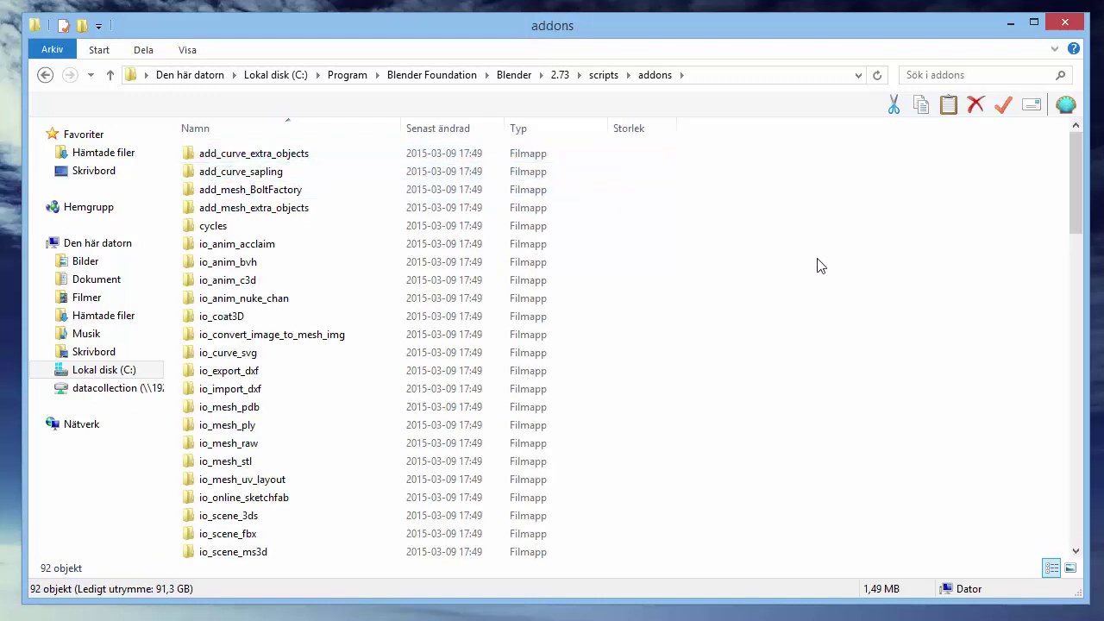
{"action": "key", "text": "ctrl+v"}
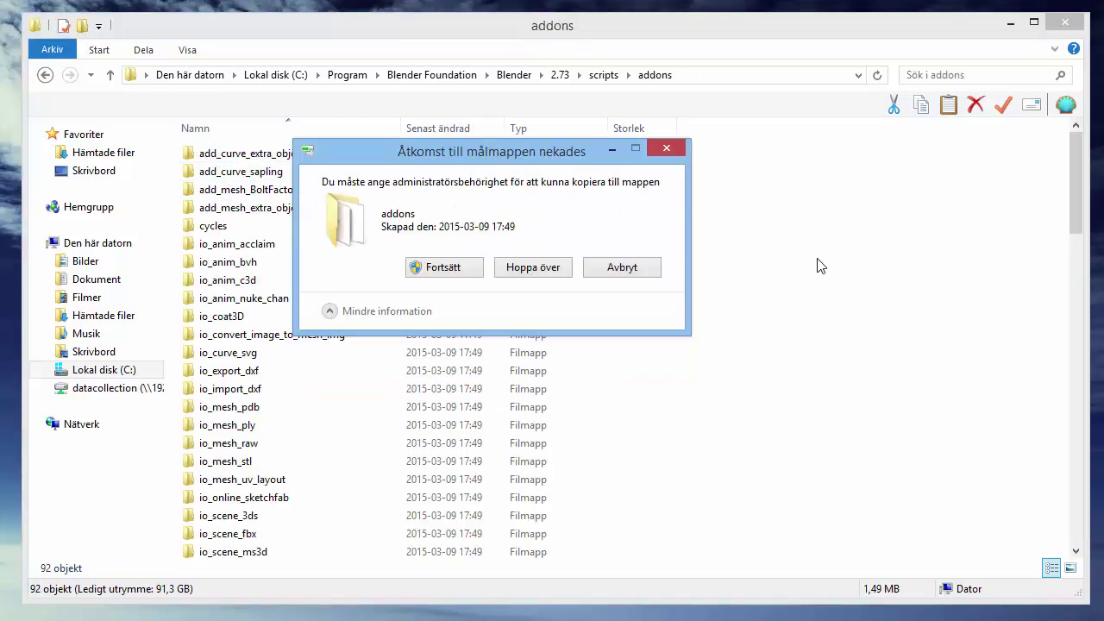
{"action": "left_click", "coordinate": [444, 268]}
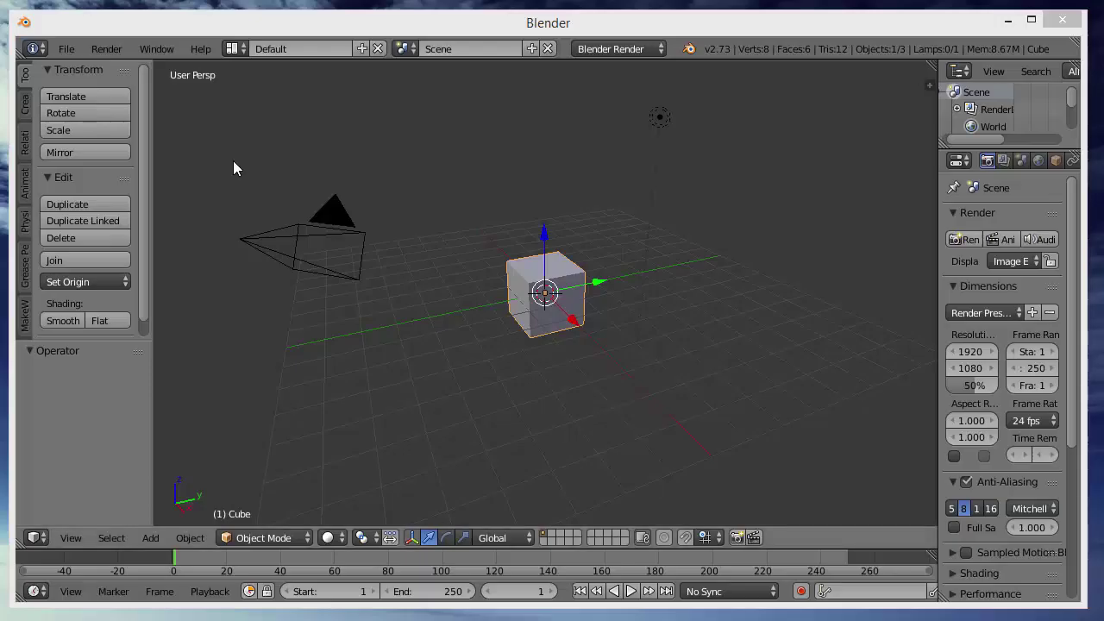
- In Blender, find the add-ons matching "mhx", enable MakeHuman Exchange 2 (.mhx2), and save the user settings before closing the preferences
{"action": "left_click", "coordinate": [66, 49]}
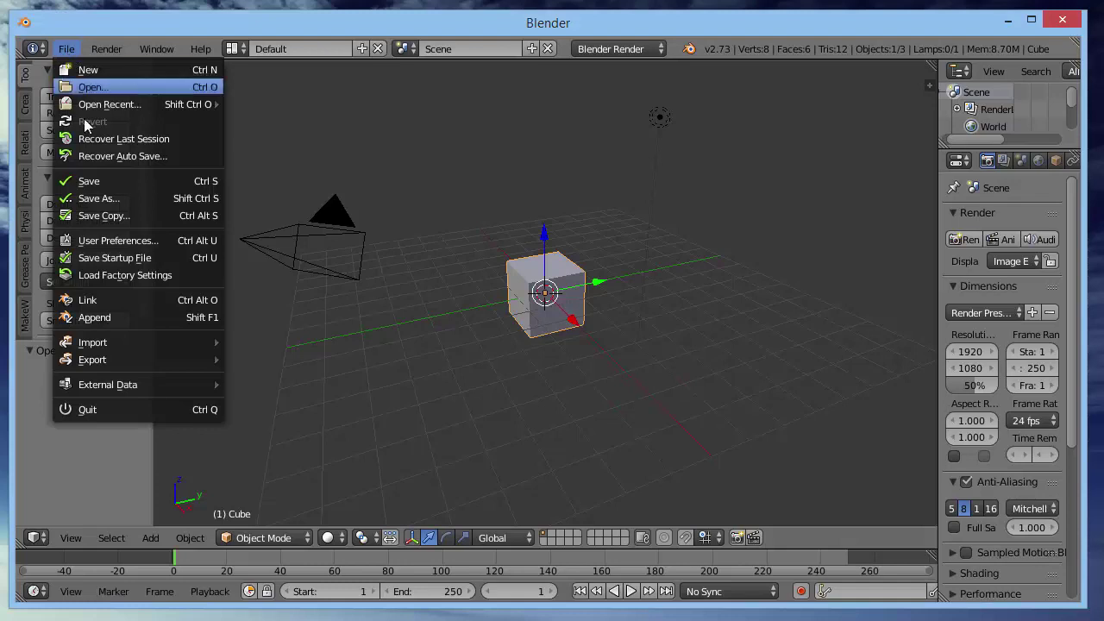
{"action": "left_click", "coordinate": [113, 240]}
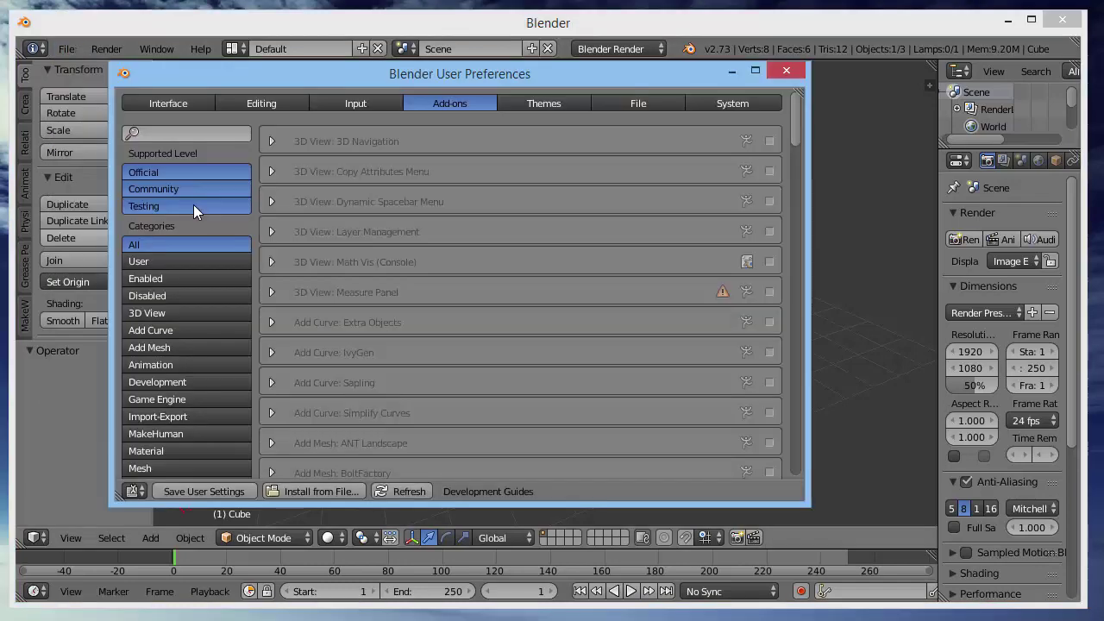
{"action": "left_click", "coordinate": [210, 133]}
{"action": "type", "text": "mhx"}
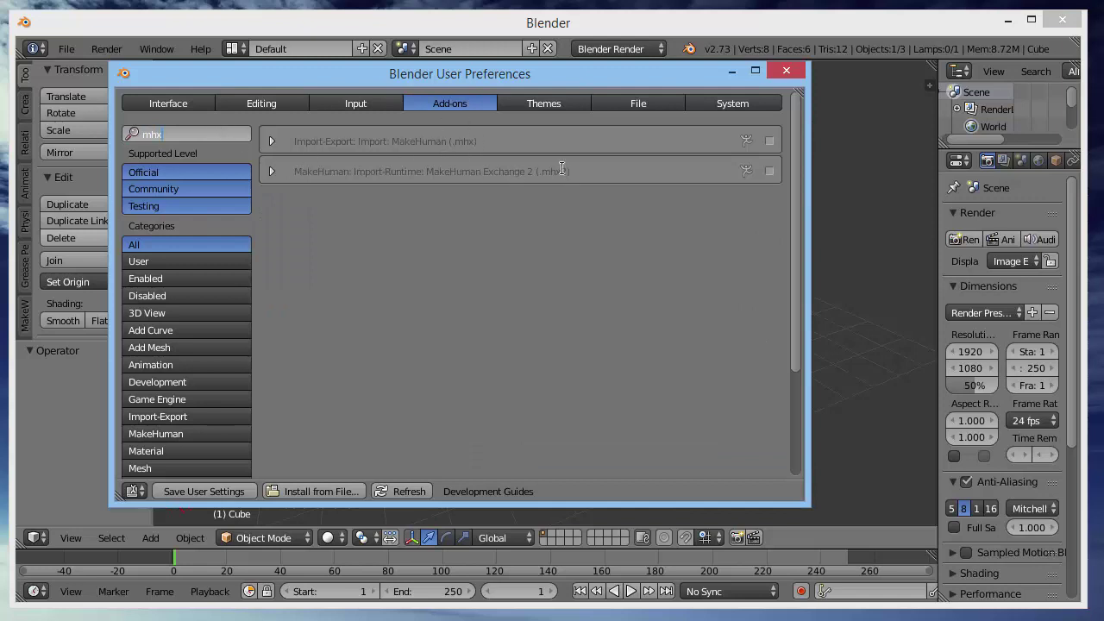
{"action": "left_click", "coordinate": [771, 171]}
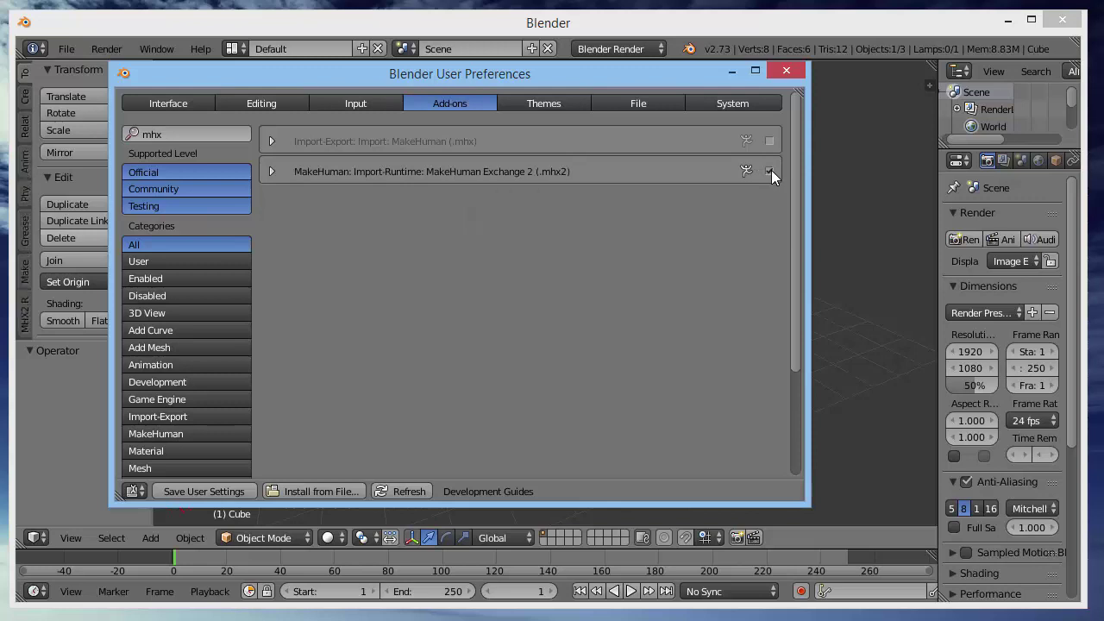
{"action": "left_click", "coordinate": [213, 491]}
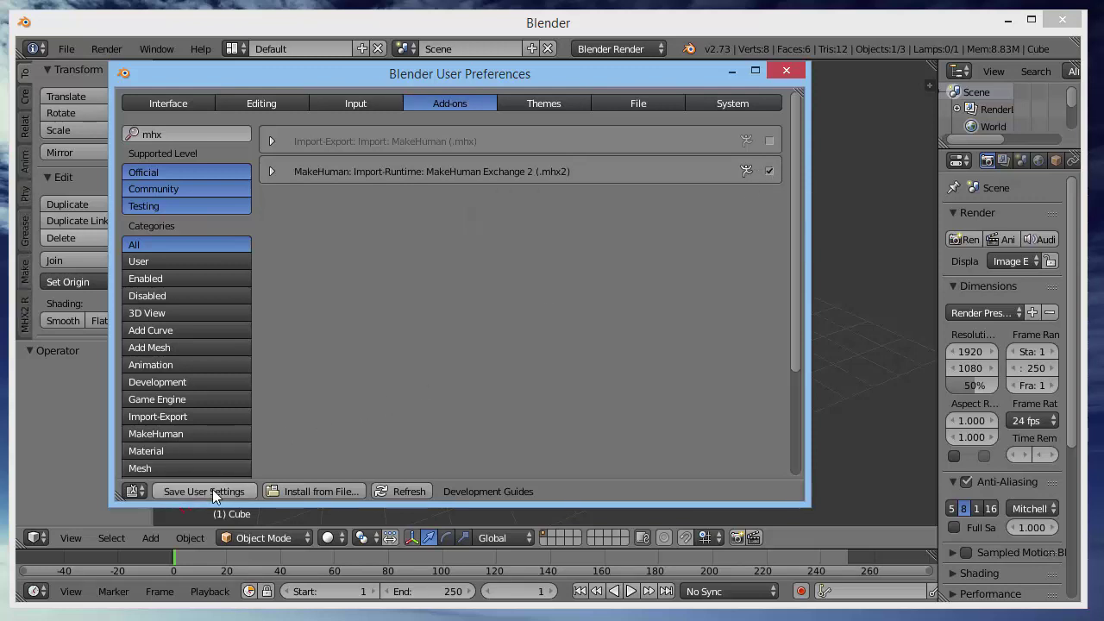
{"action": "left_click", "coordinate": [786, 72]}
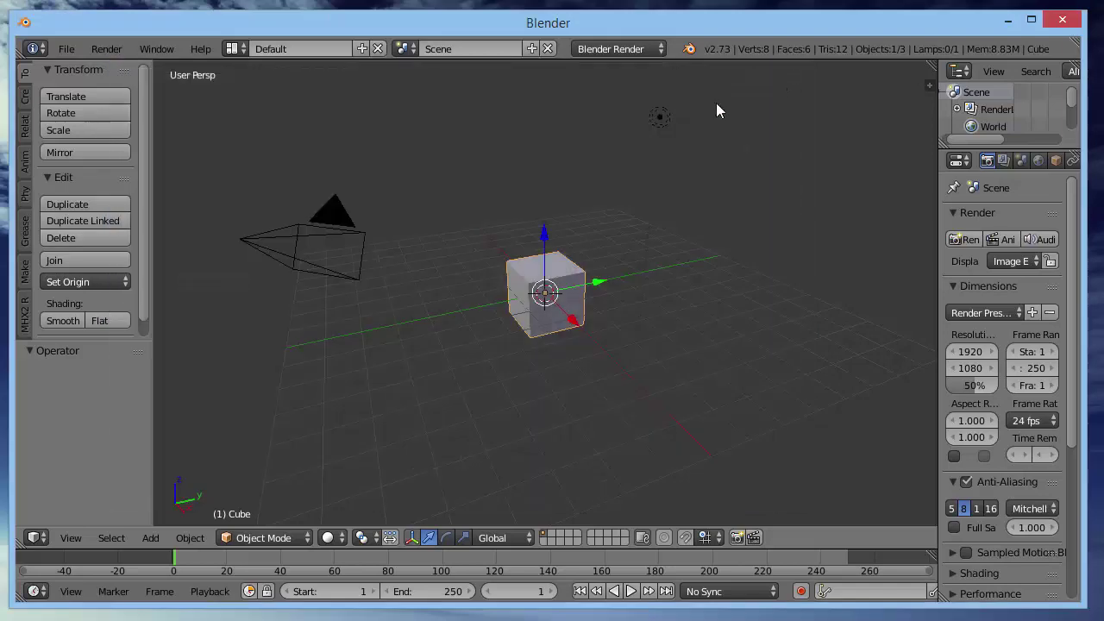
- Look at the import formats available in Blender
{"action": "left_click", "coordinate": [76, 50]}
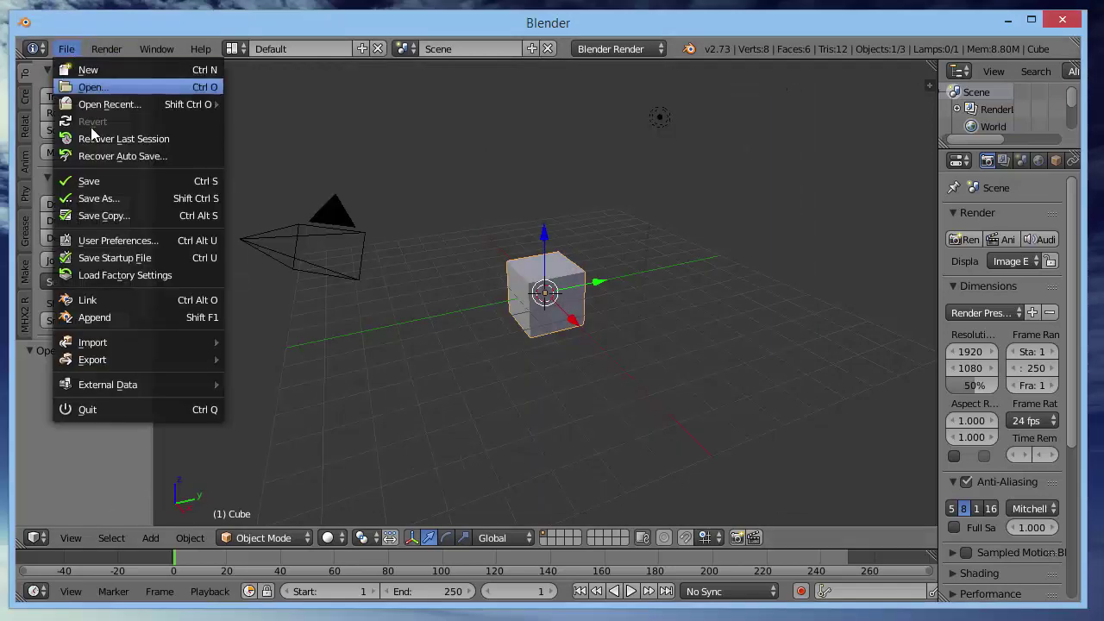
{"action": "mouse_move", "coordinate": [116, 346]}
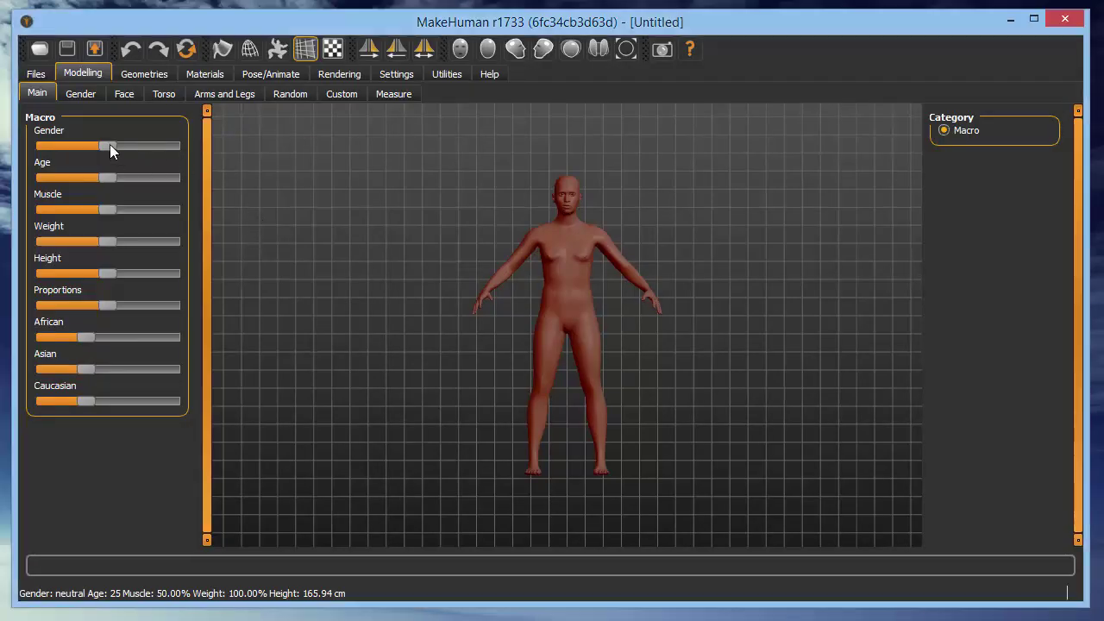
- Make the figure fully female and fully Caucasian, raise its proportions to about three quarters, and slightly increase the breast size
{"action": "left_click_drag", "start_coordinate": [107, 145], "coordinate": [32, 149]}
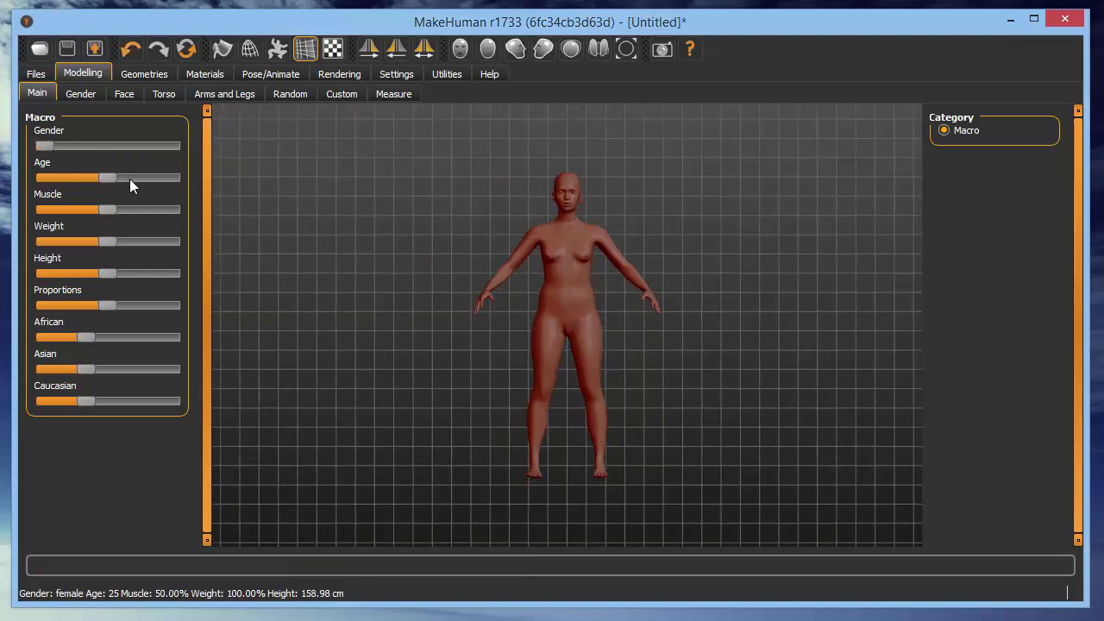
{"action": "left_click_drag", "start_coordinate": [110, 304], "coordinate": [138, 304]}
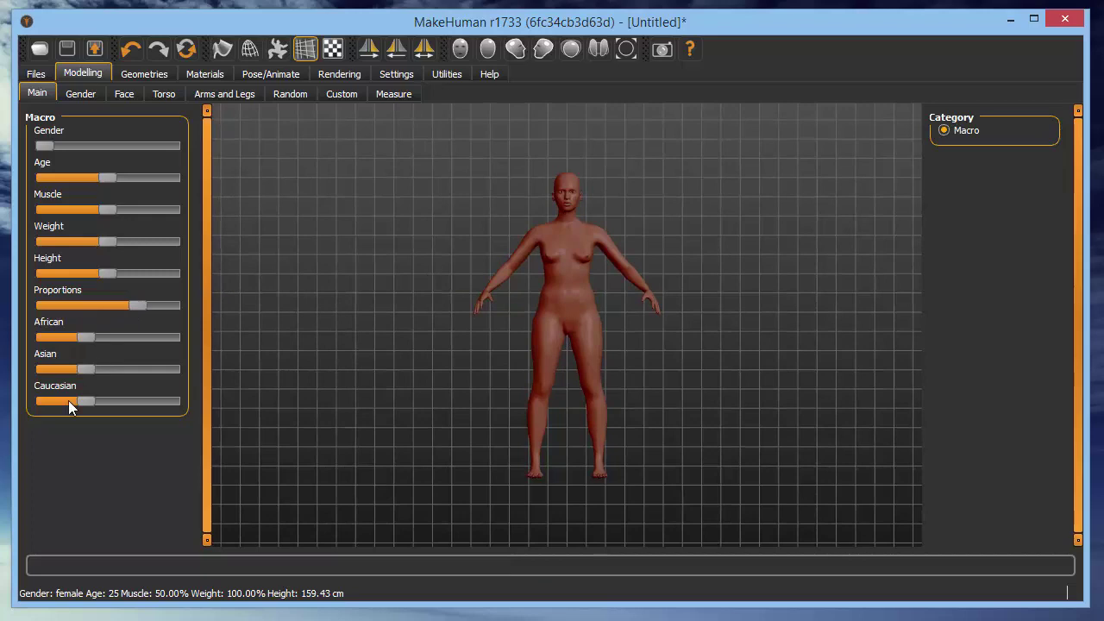
{"action": "left_click_drag", "start_coordinate": [78, 399], "coordinate": [182, 400]}
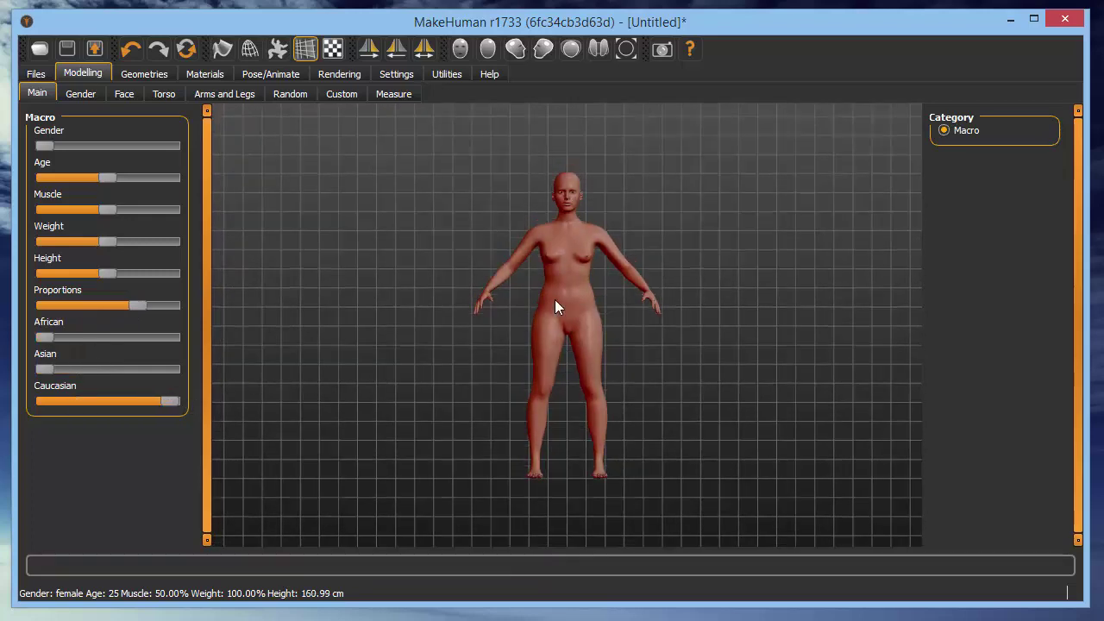
{"action": "left_click_drag", "start_coordinate": [555, 301], "coordinate": [540, 320]}
{"action": "left_click", "coordinate": [88, 94]}
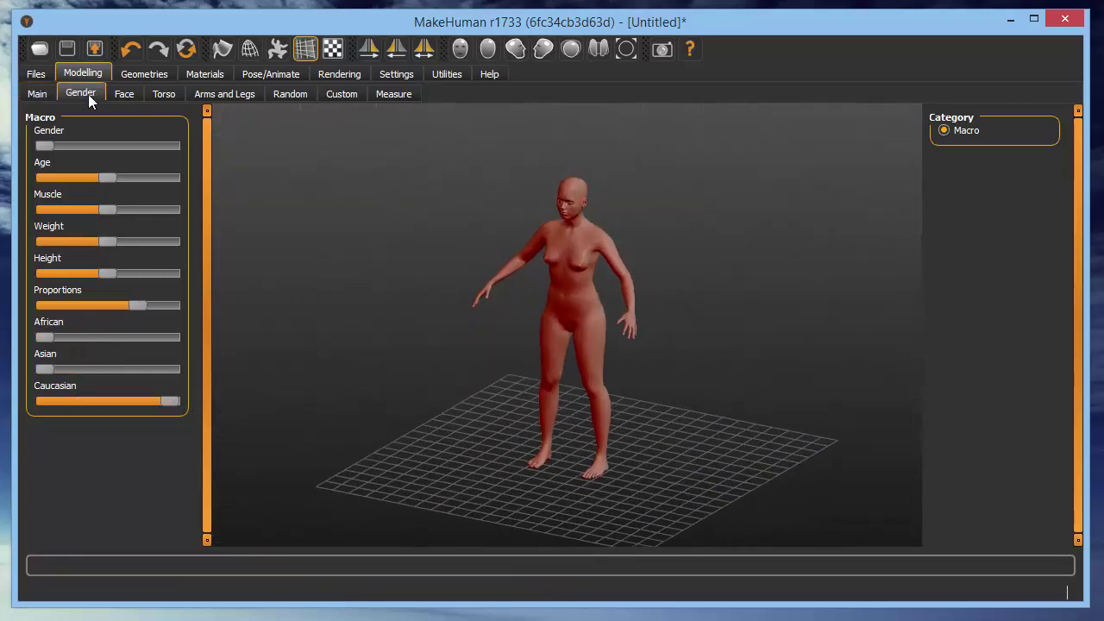
{"action": "left_click_drag", "start_coordinate": [115, 206], "coordinate": [117, 205]}
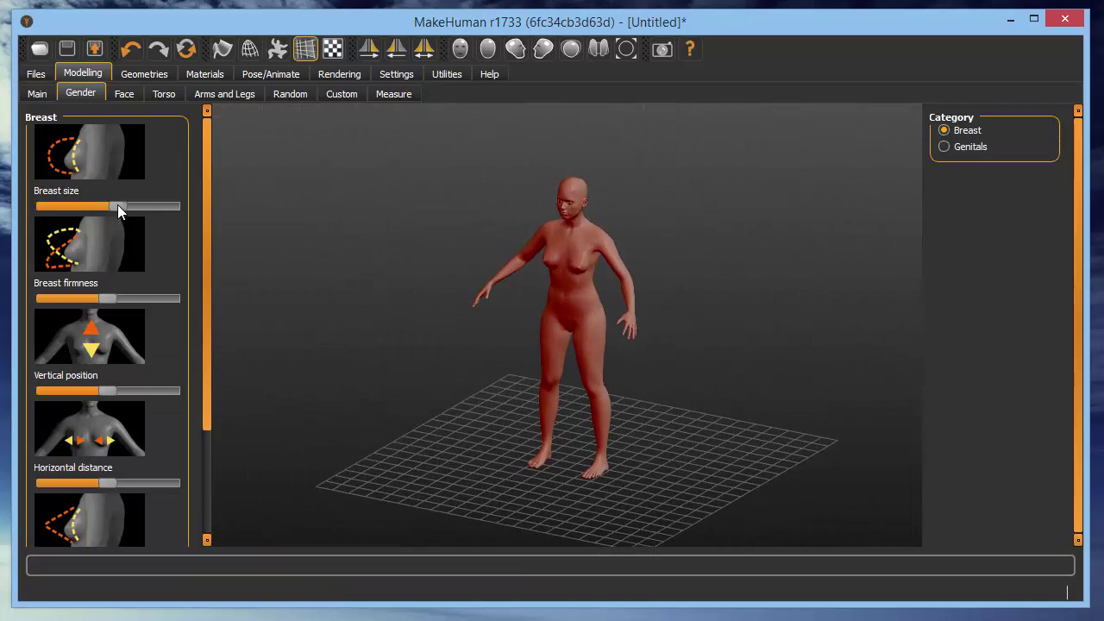
- Dress the figure in the Worksuit clothes and give it the Ponytail01 hair
{"action": "left_click", "coordinate": [144, 73]}
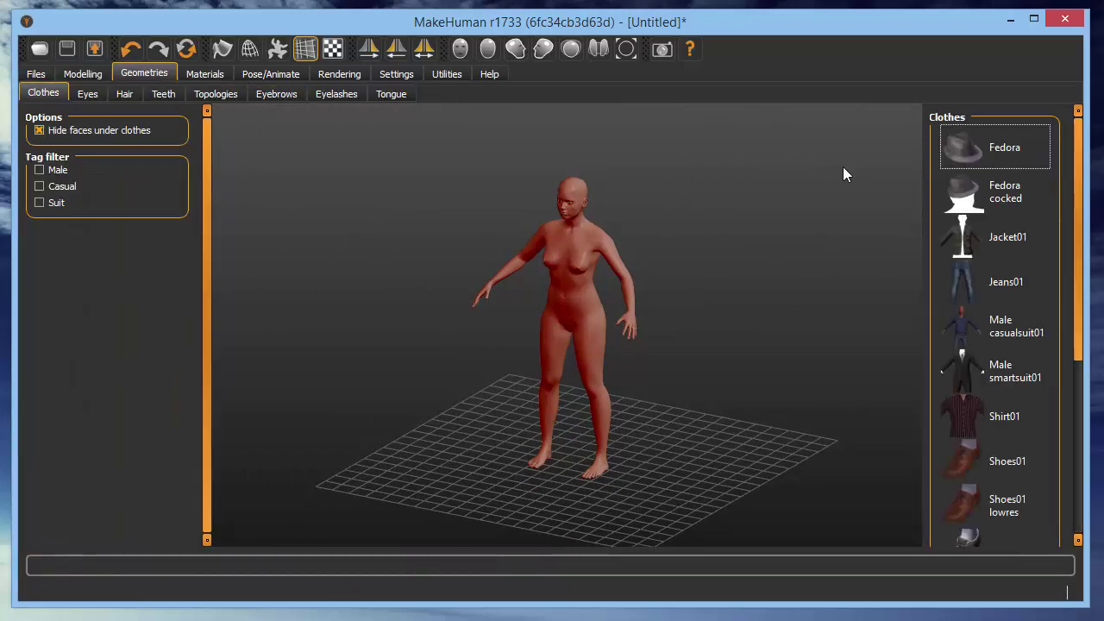
{"action": "left_click_drag", "start_coordinate": [1074, 263], "coordinate": [1075, 474]}
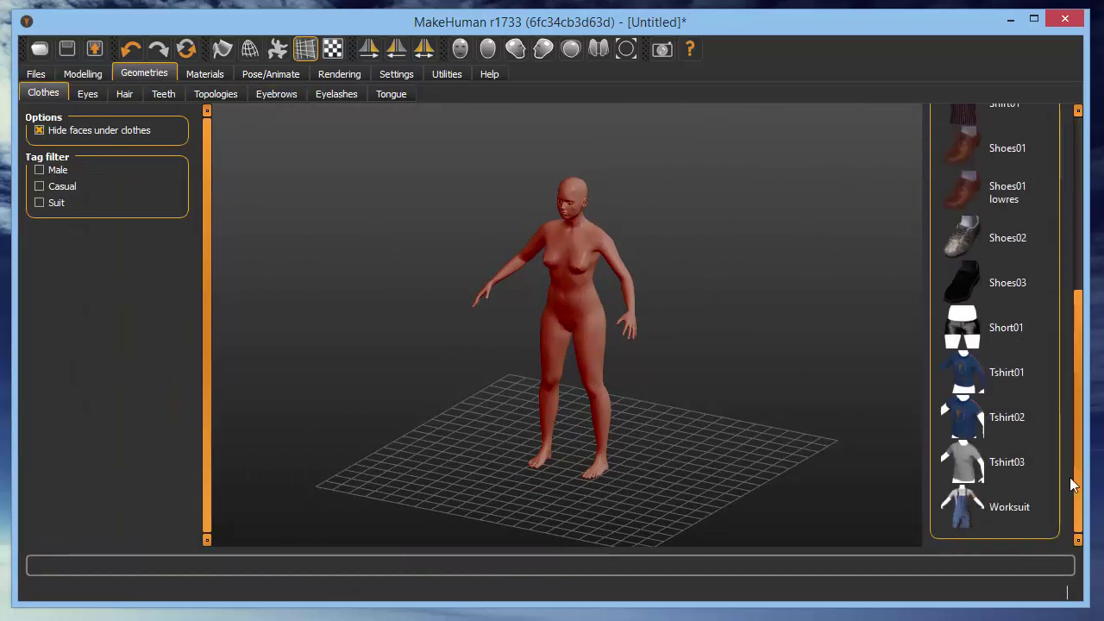
{"action": "left_click", "coordinate": [967, 510]}
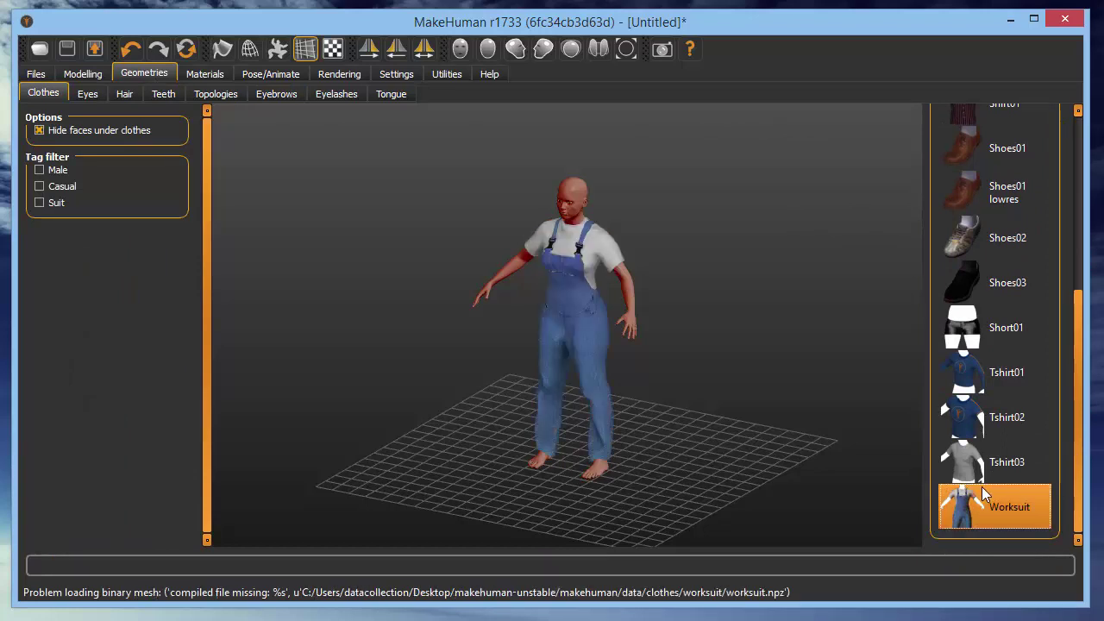
{"action": "left_click", "coordinate": [134, 95]}
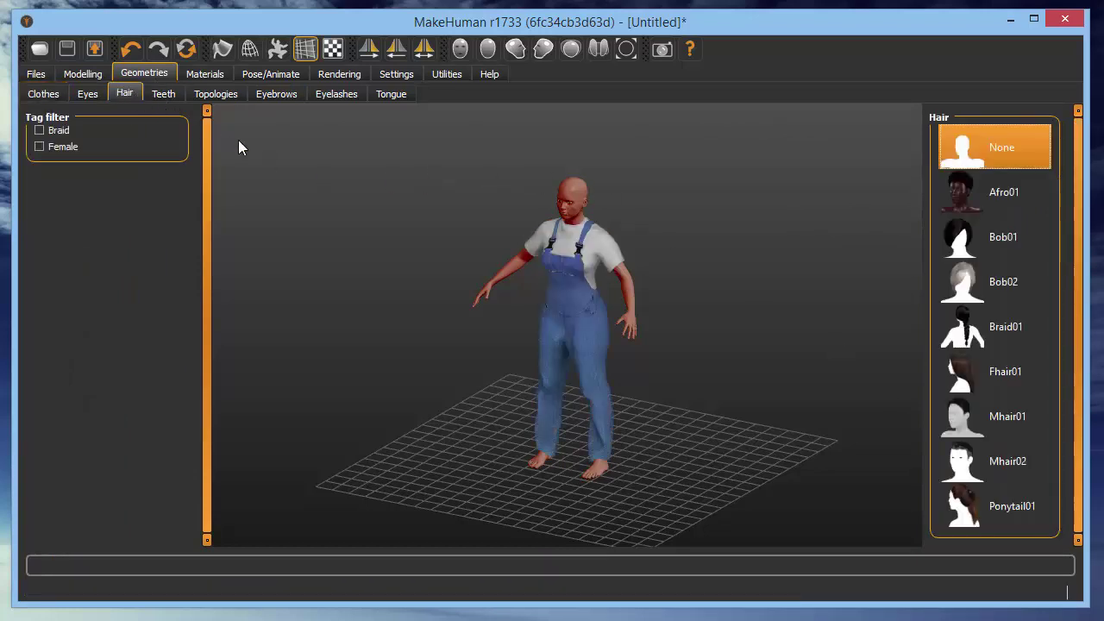
{"action": "left_click", "coordinate": [963, 509]}
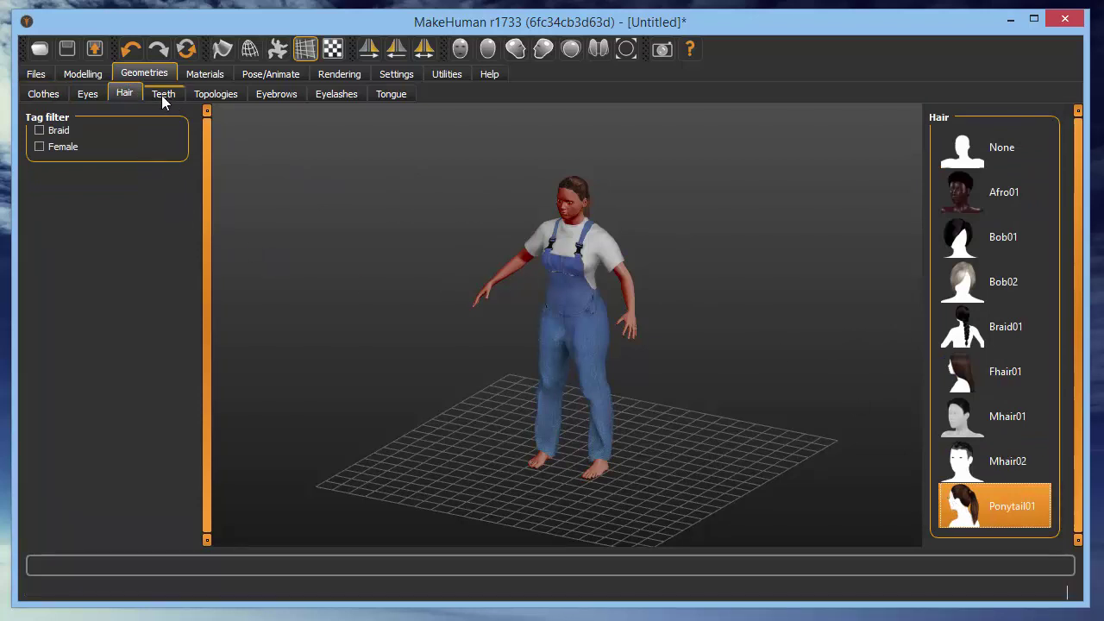
- Add Eyelashes01 to the figure and apply the Middleage caucasian female skin material
{"action": "left_click", "coordinate": [210, 94]}
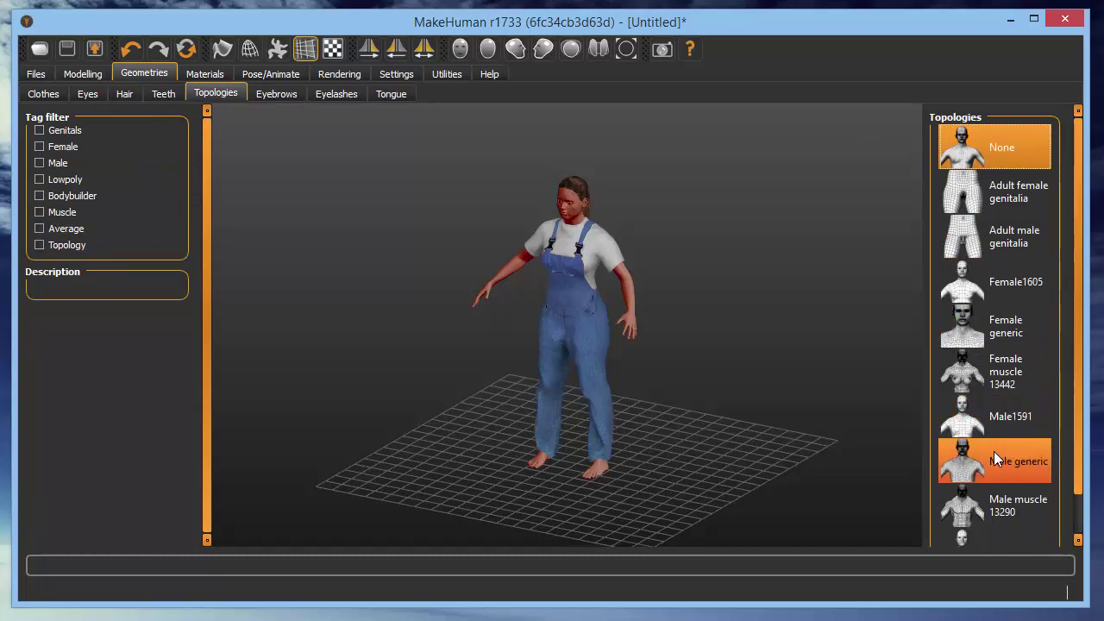
{"action": "left_click", "coordinate": [339, 92]}
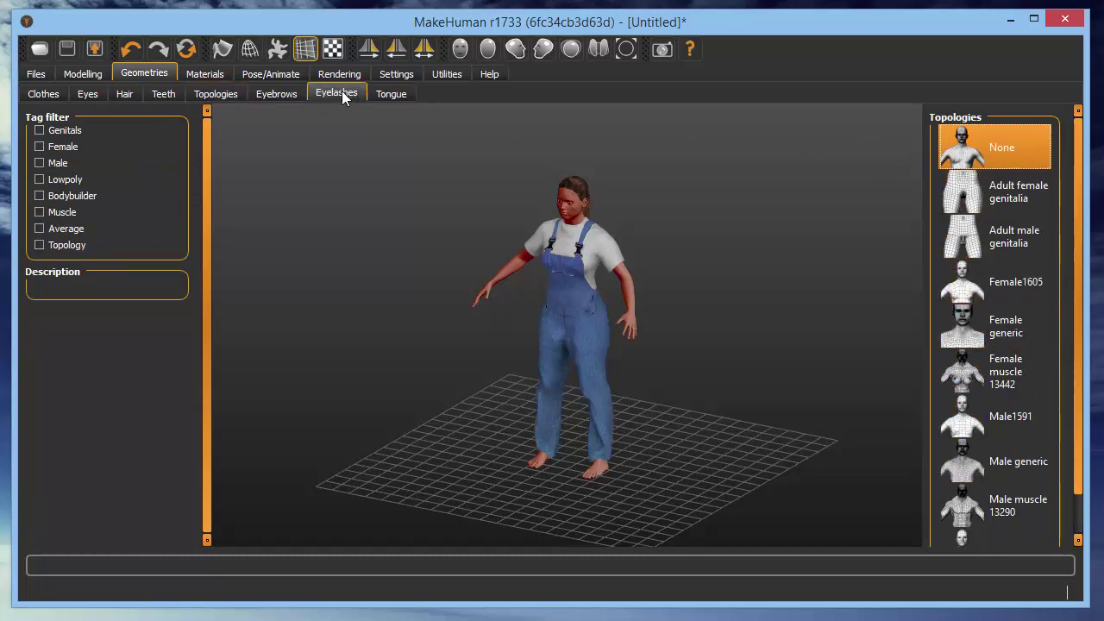
{"action": "left_click", "coordinate": [1002, 192]}
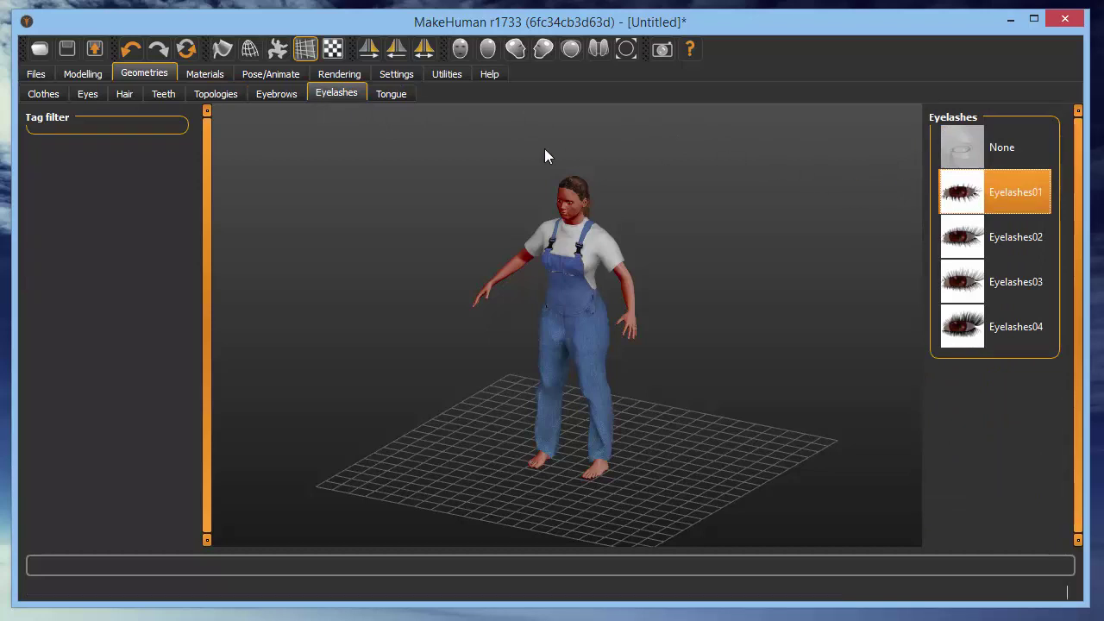
{"action": "left_click", "coordinate": [206, 73]}
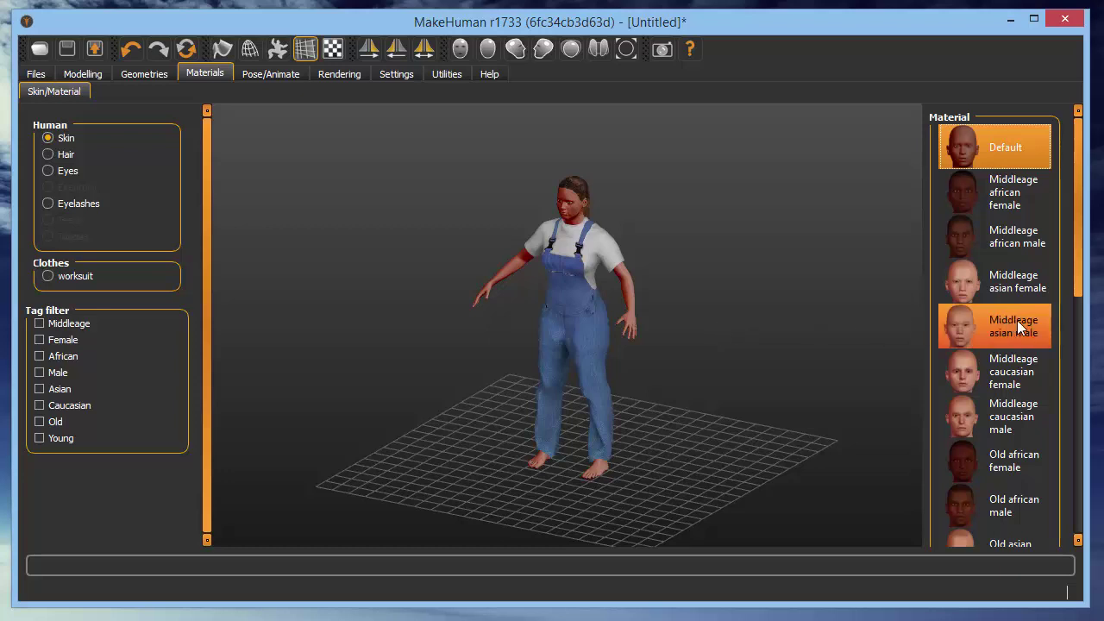
{"action": "left_click", "coordinate": [955, 371]}
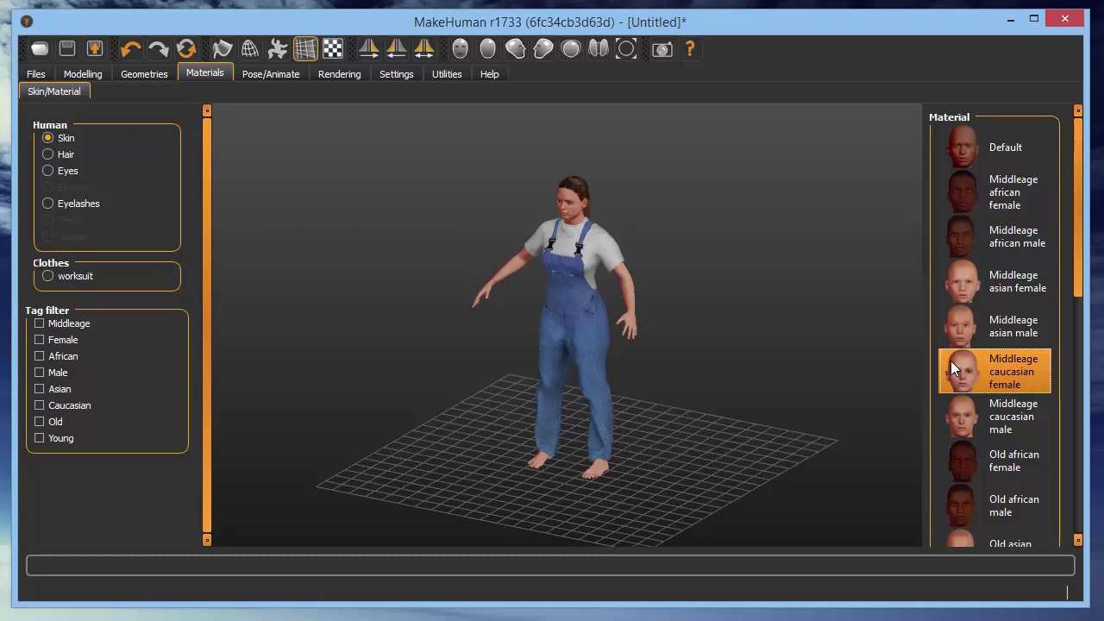
- Export the figure in MakeHuman Exchange (mhx2) format under the name my_test_model
{"action": "left_click", "coordinate": [35, 72]}
{"action": "left_click", "coordinate": [125, 93]}
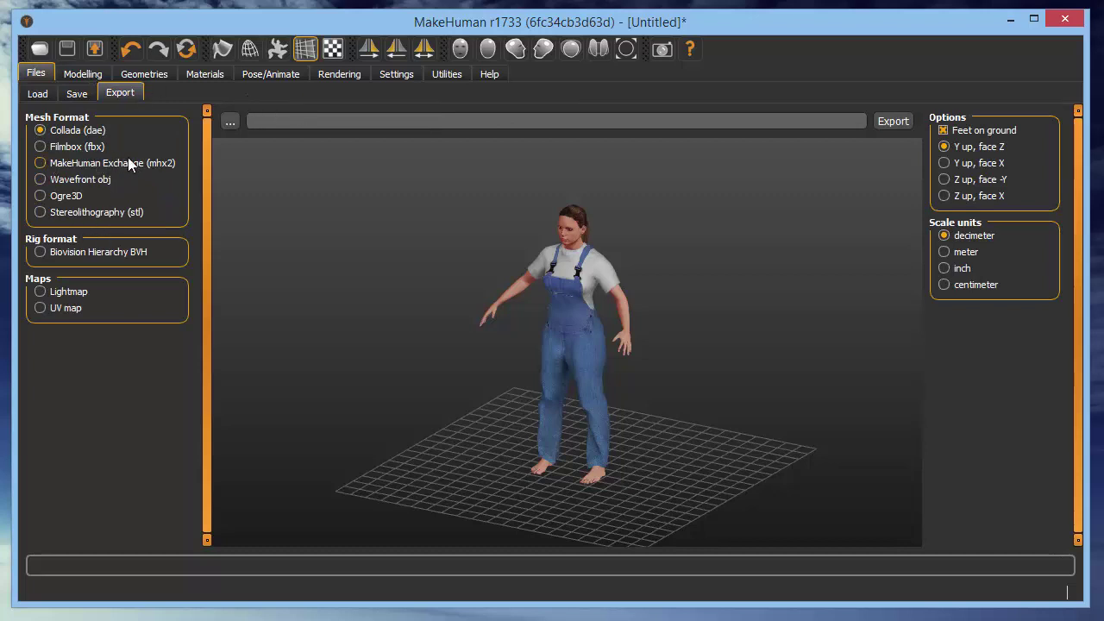
{"action": "left_click", "coordinate": [40, 163]}
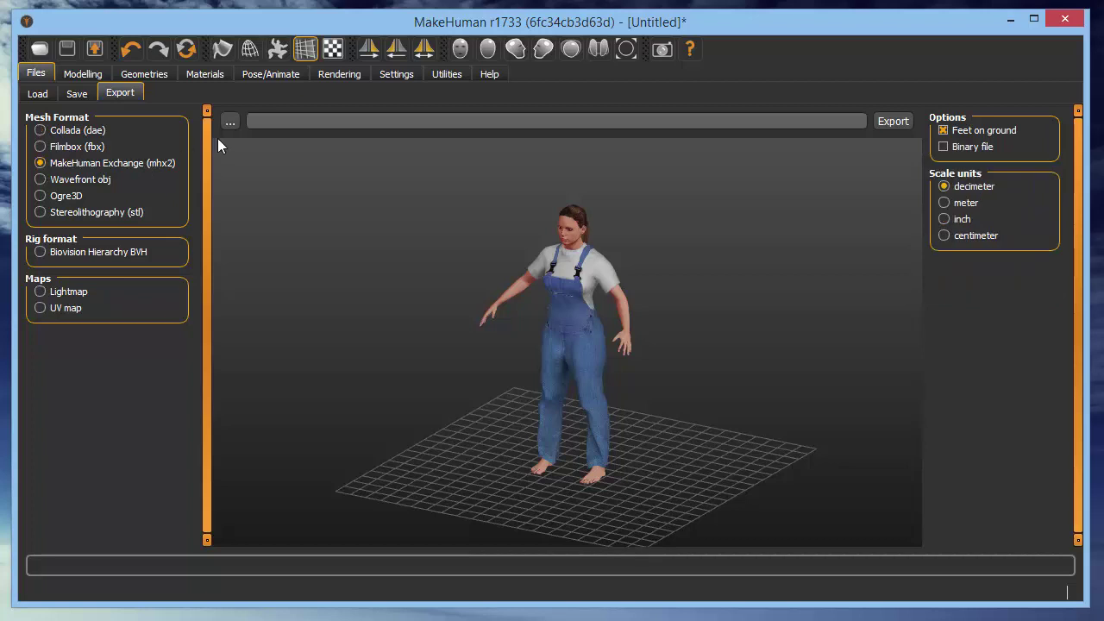
{"action": "left_click", "coordinate": [279, 119]}
{"action": "type", "text": "my_test_model"}
{"action": "left_click", "coordinate": [888, 119]}
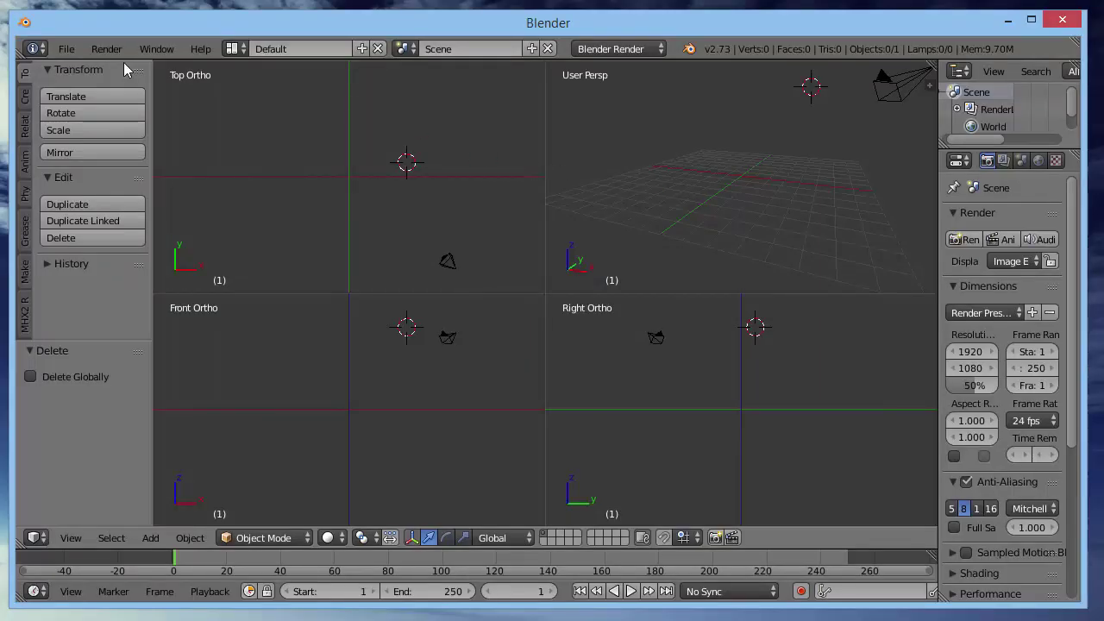
- In Blender, set up an MHX2 import with Override Exported Data, Face Shapes, Face Drivers and Add Rig enabled, using the Mhx rig type
{"action": "left_click", "coordinate": [66, 49]}
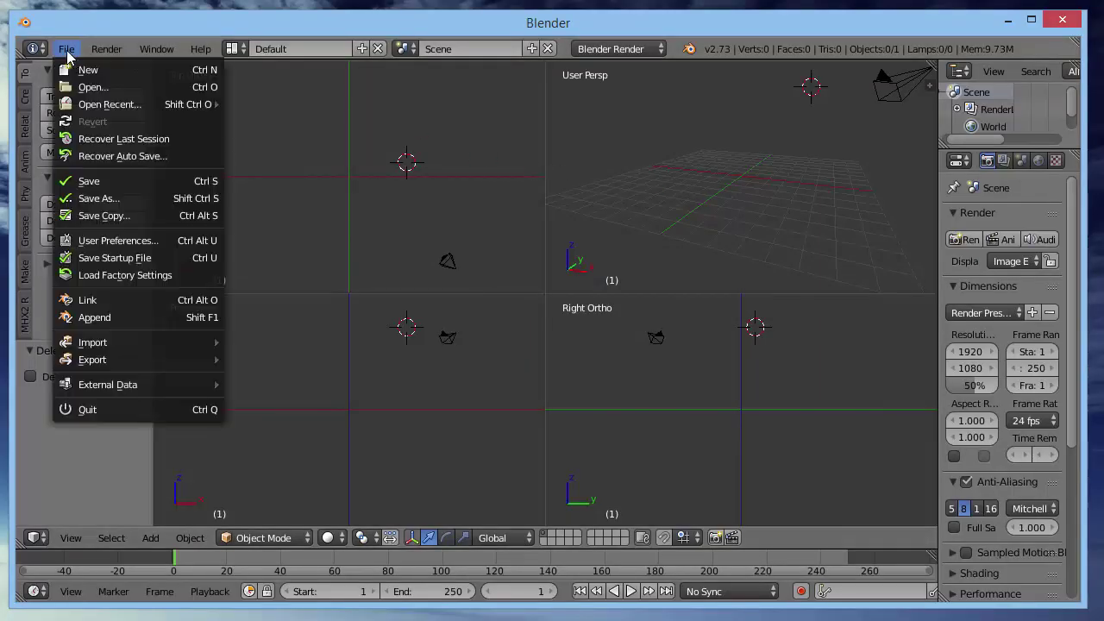
{"action": "left_click", "coordinate": [259, 344]}
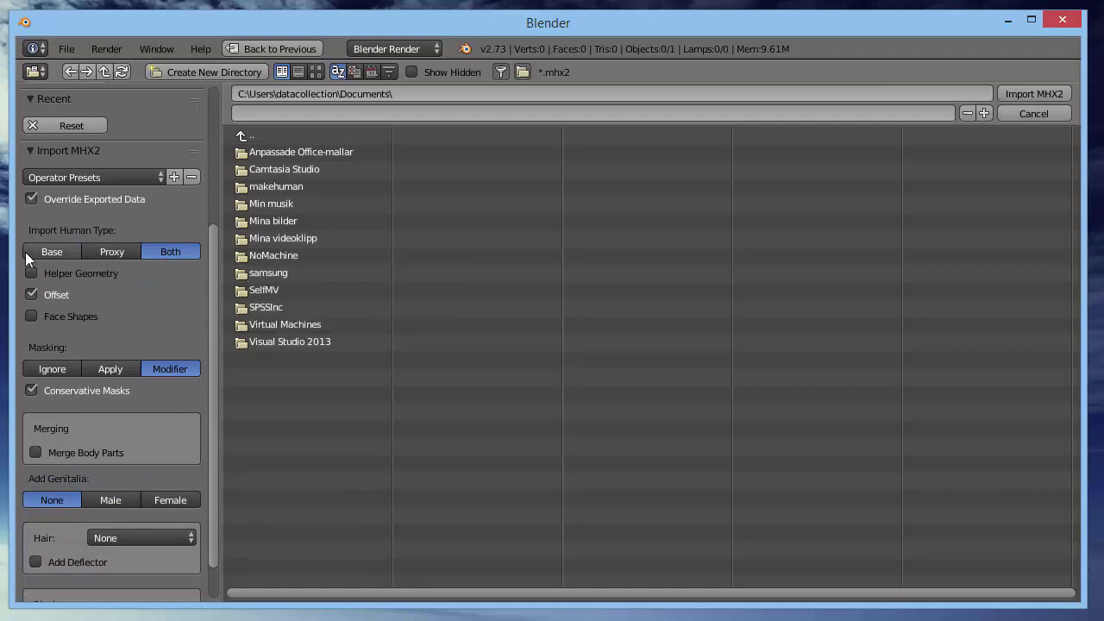
{"action": "left_click", "coordinate": [31, 317]}
{"action": "left_click", "coordinate": [32, 338]}
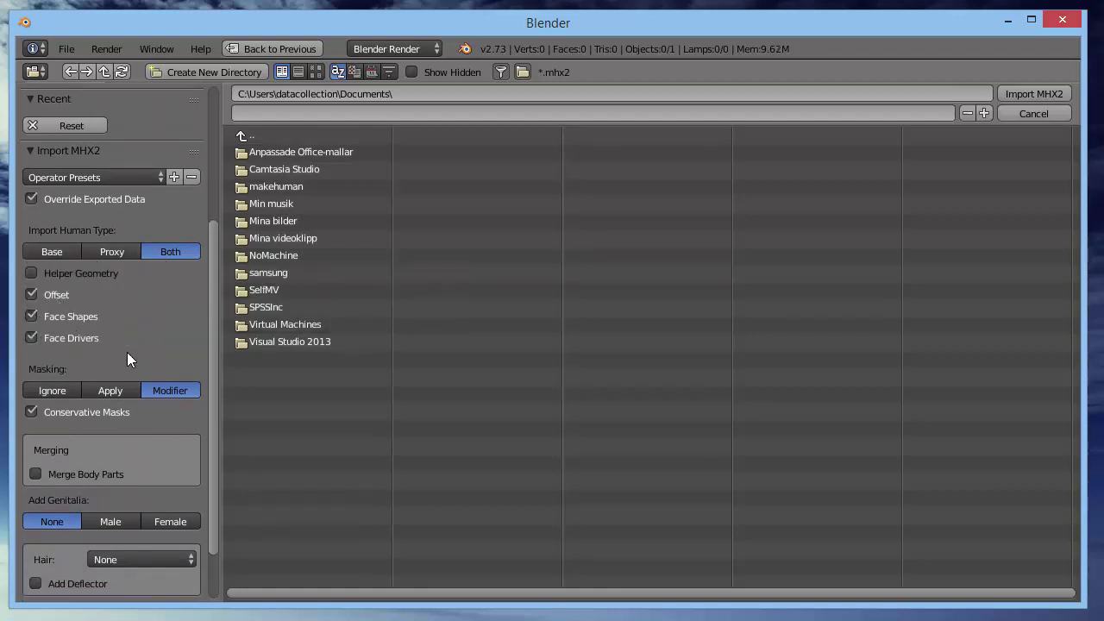
{"action": "scroll", "coordinate": [215, 331], "scroll_direction": "down", "scroll_amount": 3}
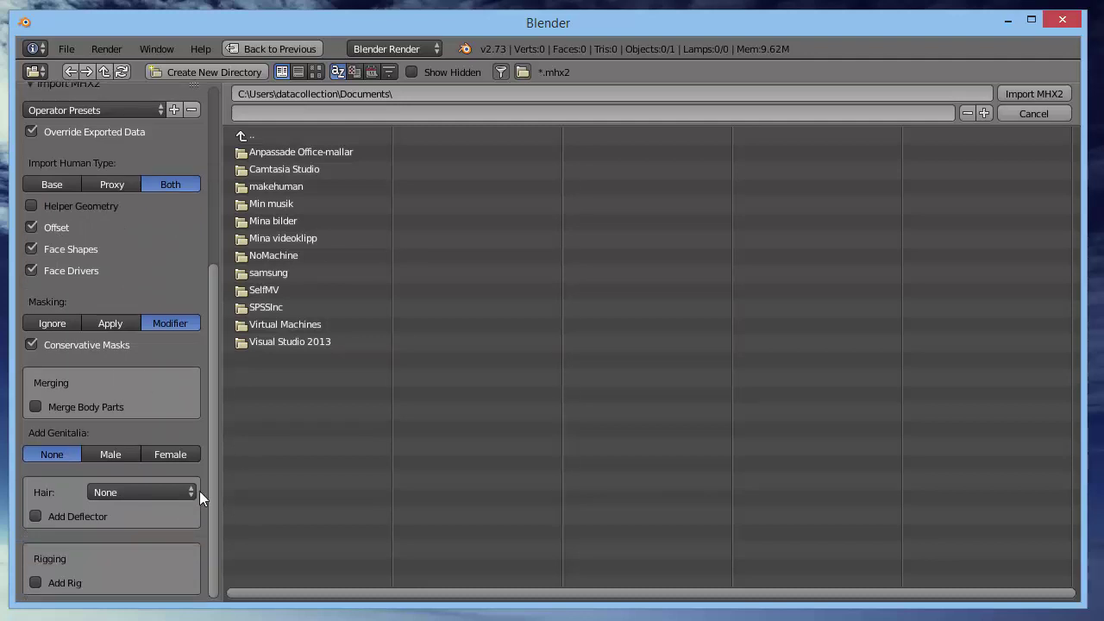
{"action": "left_click", "coordinate": [43, 580]}
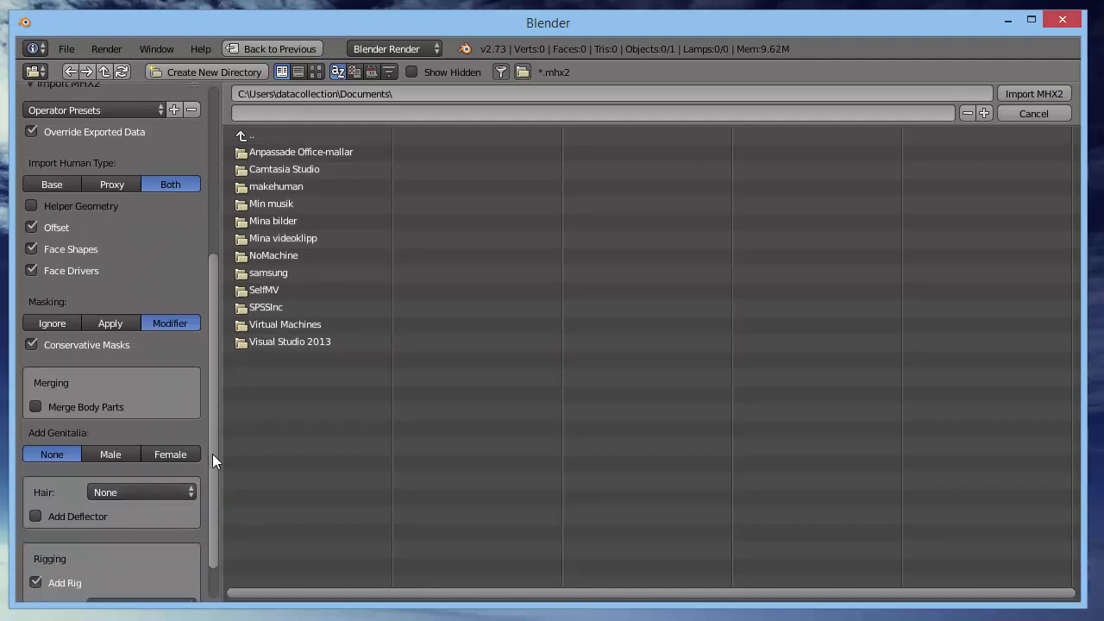
{"action": "scroll", "coordinate": [212, 454], "scroll_direction": "down", "scroll_amount": 2}
{"action": "left_click", "coordinate": [126, 556]}
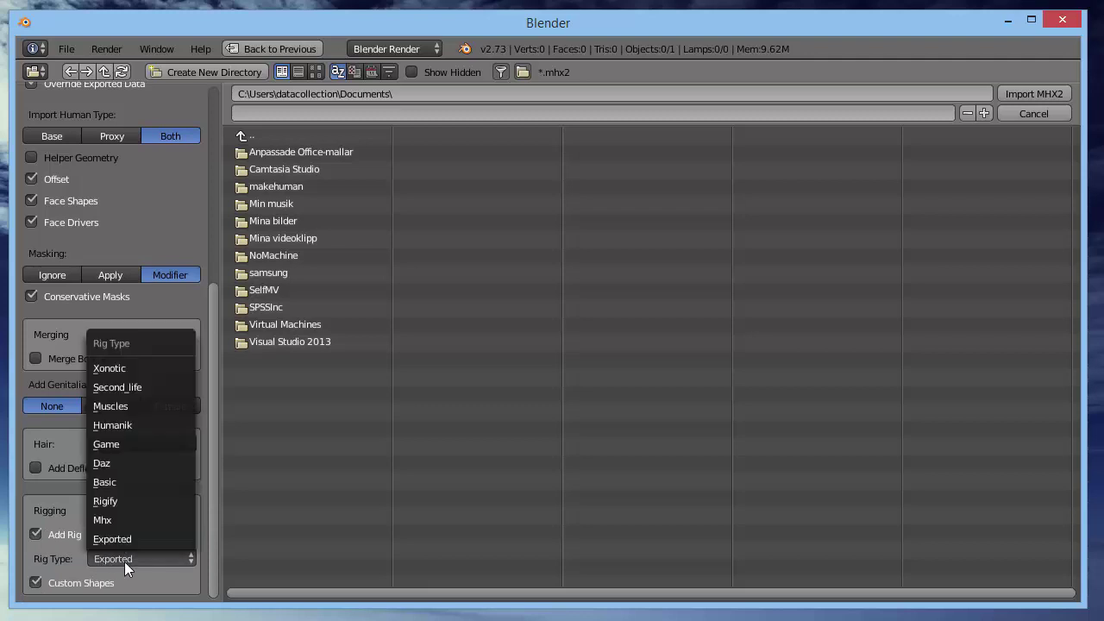
{"action": "left_click", "coordinate": [122, 520]}
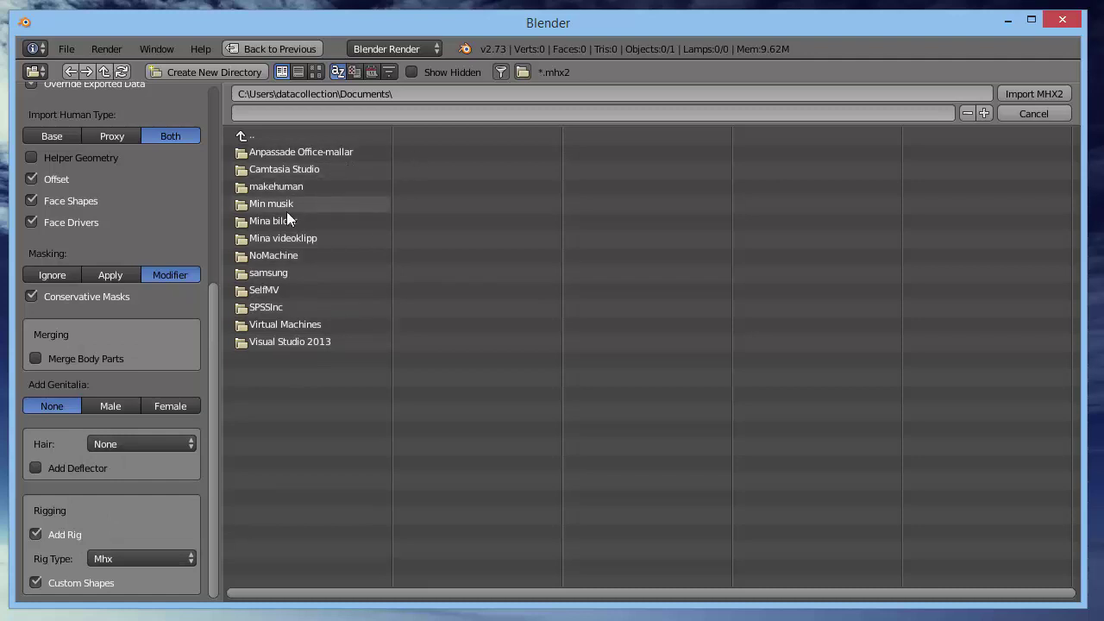
- Import my_test_model.mhx2 from the makehuman/v1/exports folder in Documents
{"action": "left_click", "coordinate": [279, 185]}
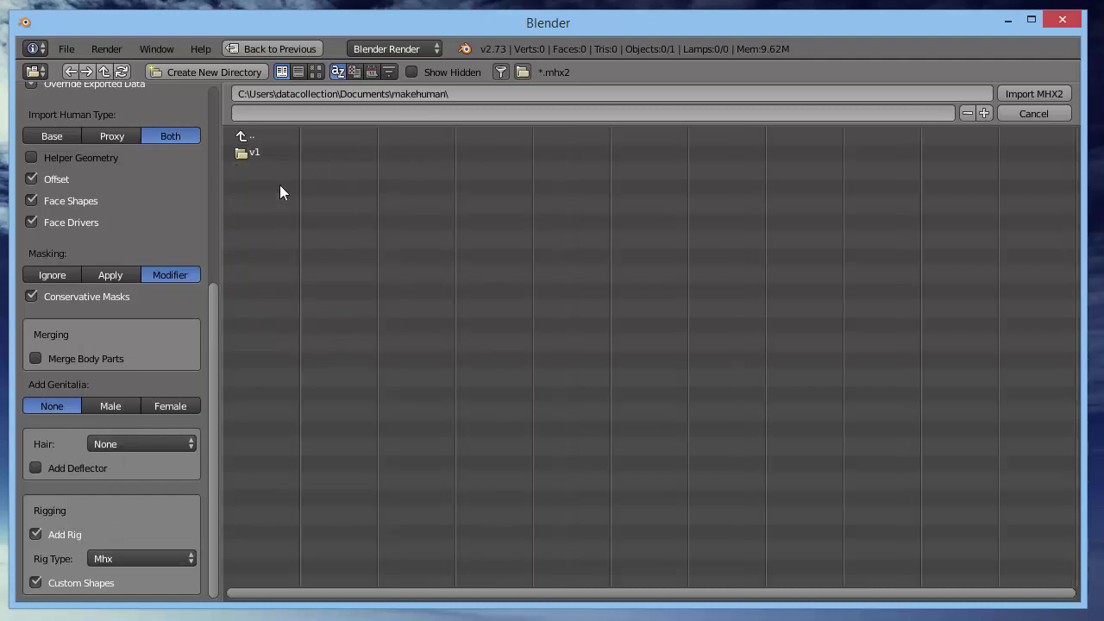
{"action": "left_click", "coordinate": [245, 152]}
{"action": "left_click", "coordinate": [250, 201]}
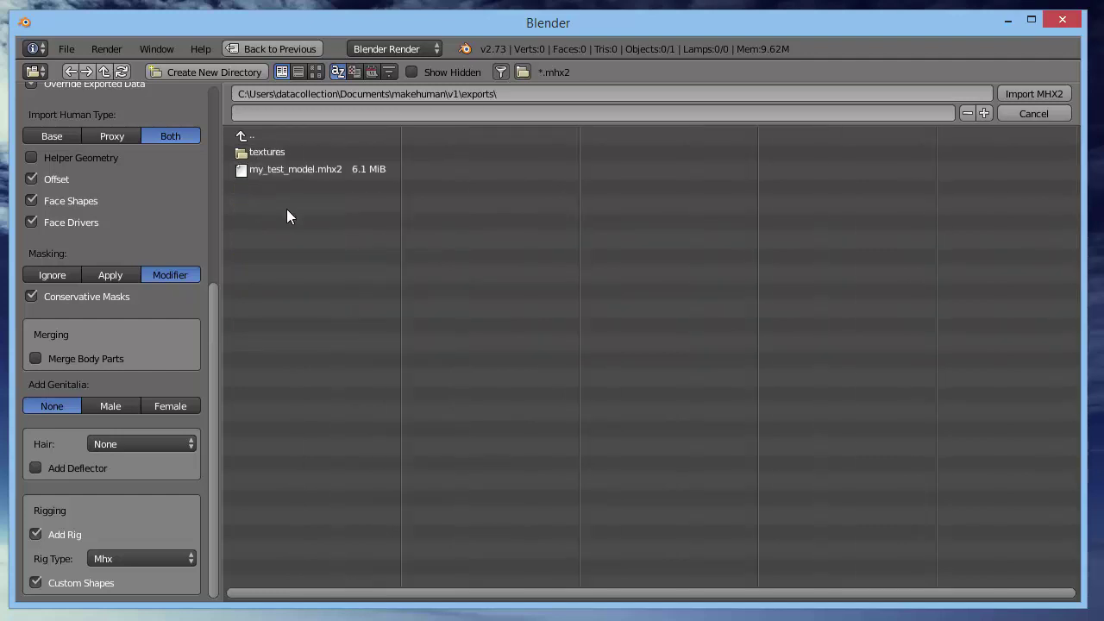
{"action": "left_click", "coordinate": [302, 171]}
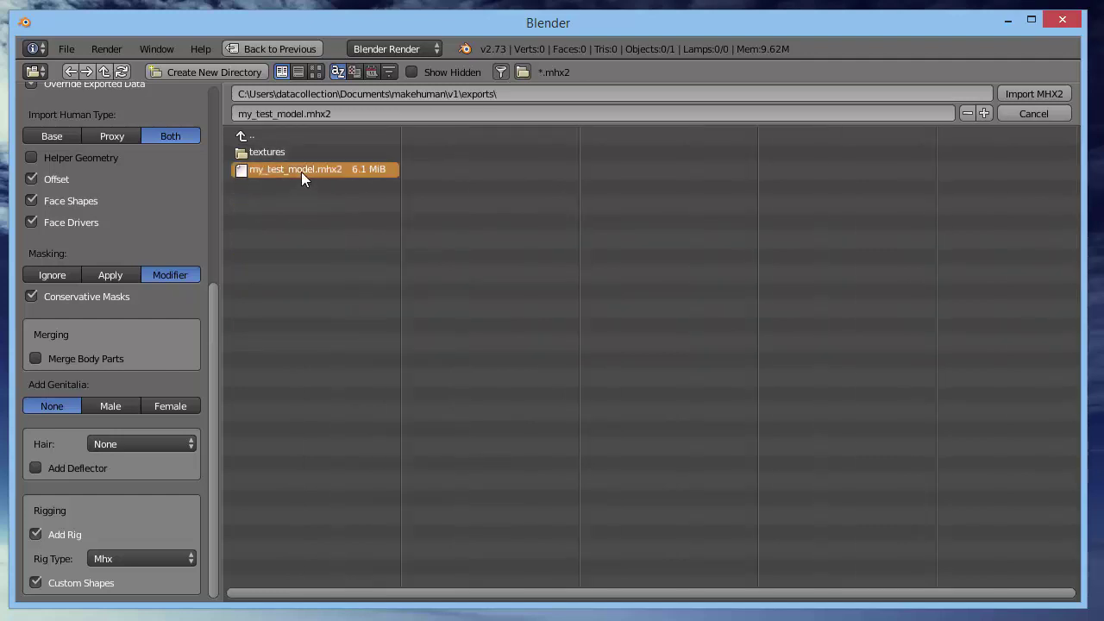
{"action": "left_click", "coordinate": [1028, 94]}
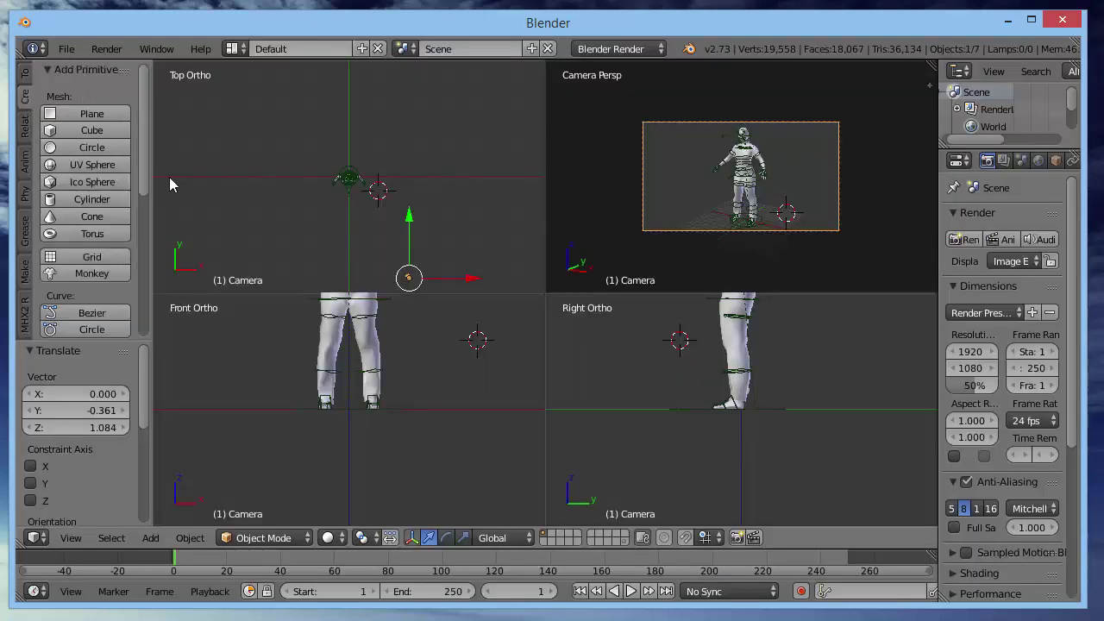
- Add a sun lamp, rotate it about -80° in the right view and -22° in the top view, and move it near the camera
{"action": "scroll", "coordinate": [142, 199], "scroll_direction": "down", "scroll_amount": 6}
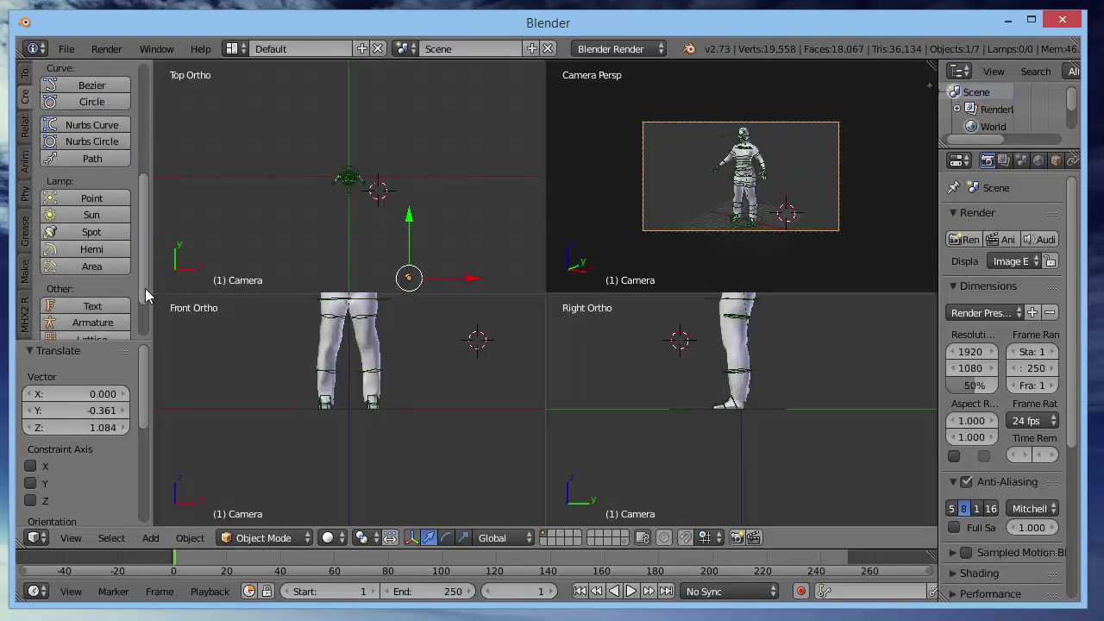
{"action": "left_click", "coordinate": [91, 215]}
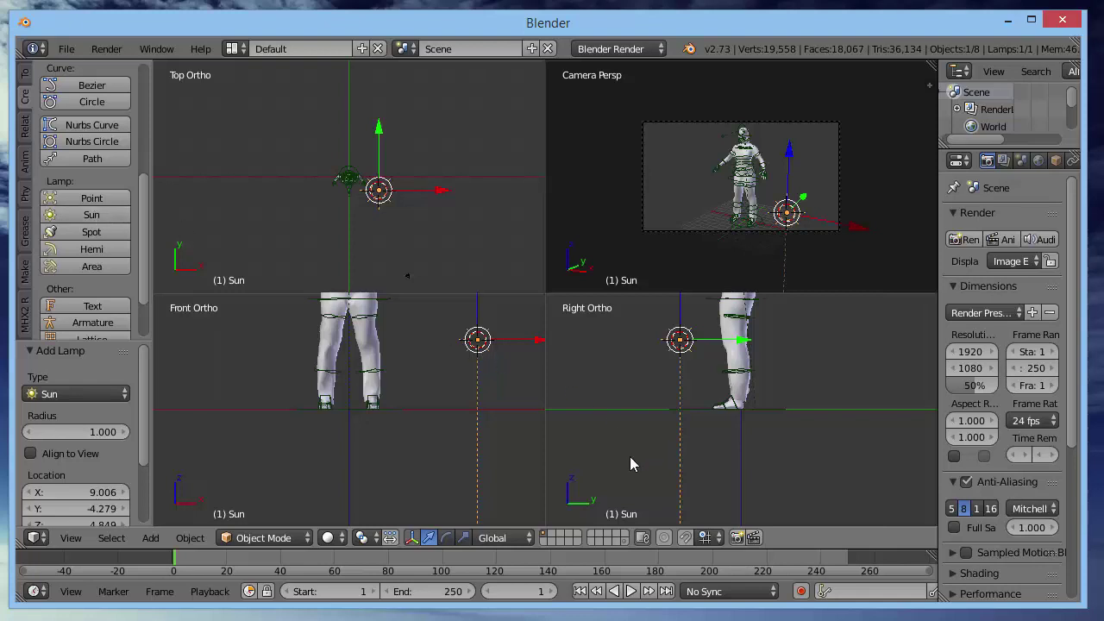
{"action": "key", "text": "r"}
{"action": "left_click", "coordinate": [784, 410]}
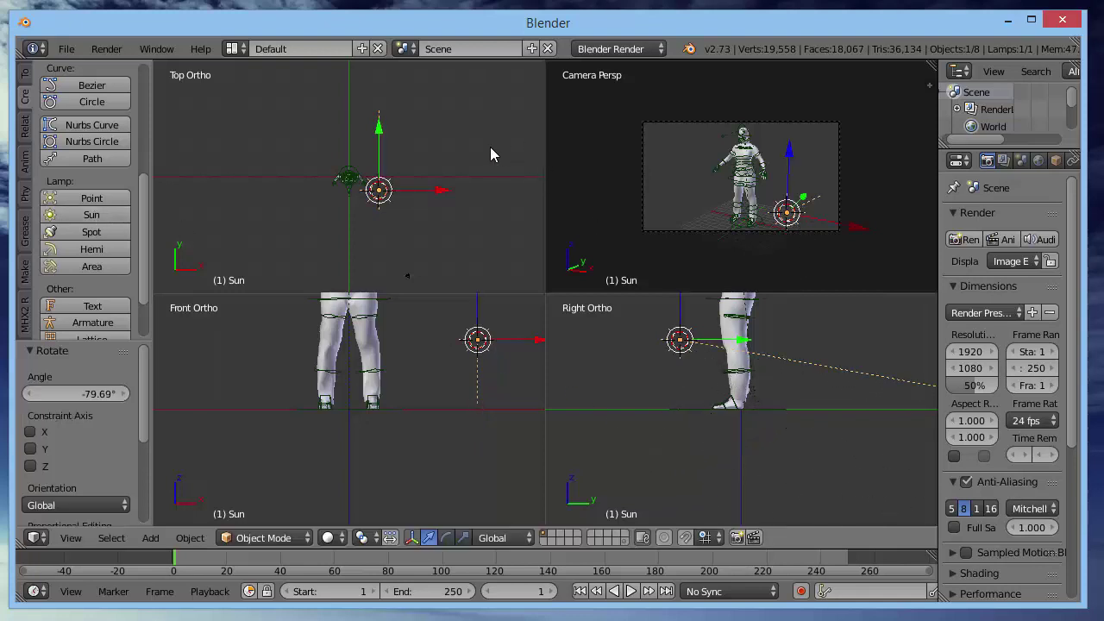
{"action": "key", "text": "r"}
{"action": "left_click", "coordinate": [414, 140]}
{"action": "key", "text": "g"}
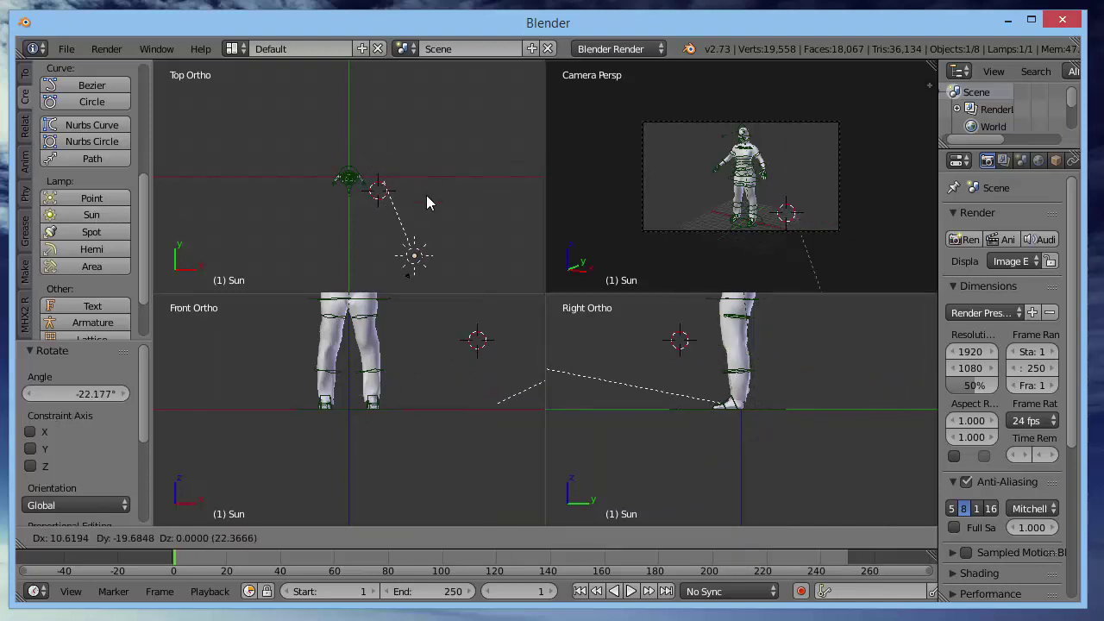
{"action": "left_click", "coordinate": [431, 200]}
- Render the scene from the camera, then return from the render result to the 3D view
{"action": "key", "text": "F12"}
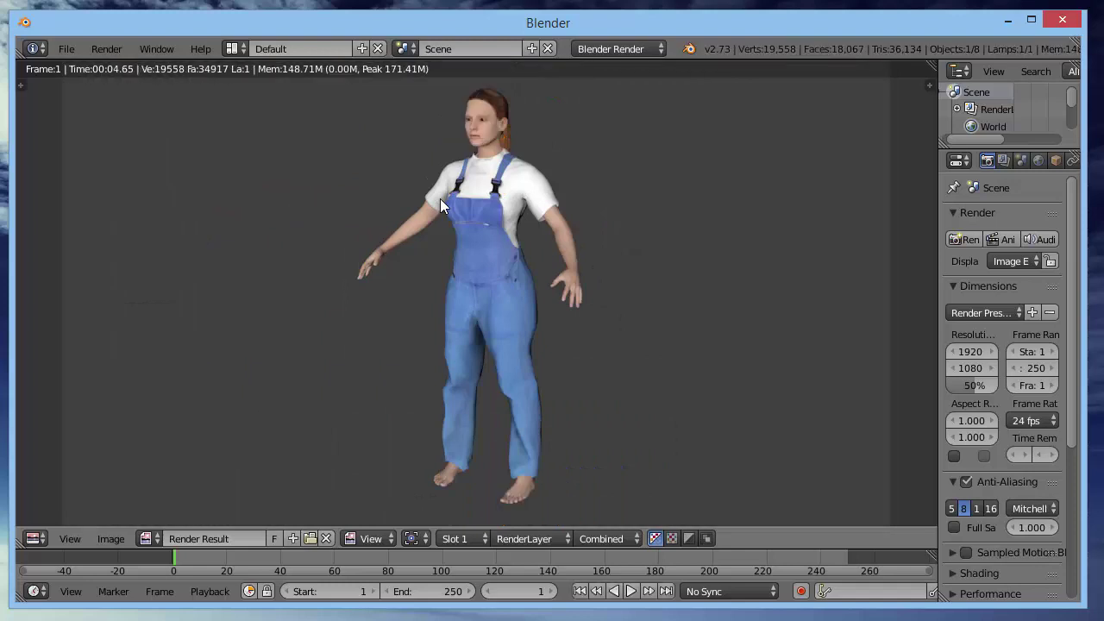
{"action": "left_click", "coordinate": [33, 539]}
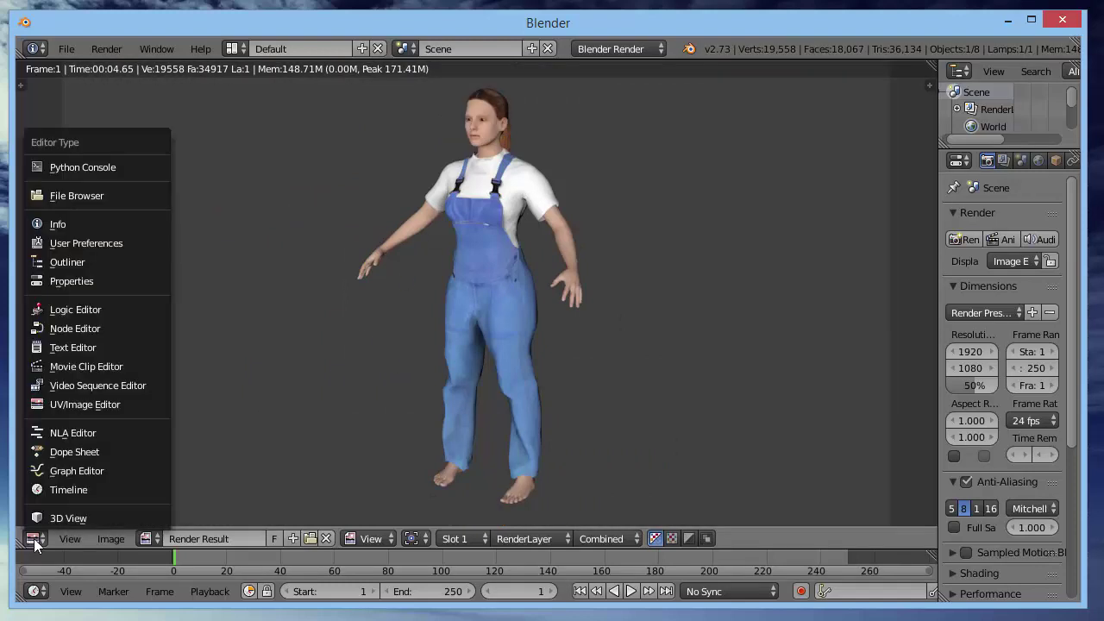
{"action": "left_click", "coordinate": [69, 512]}
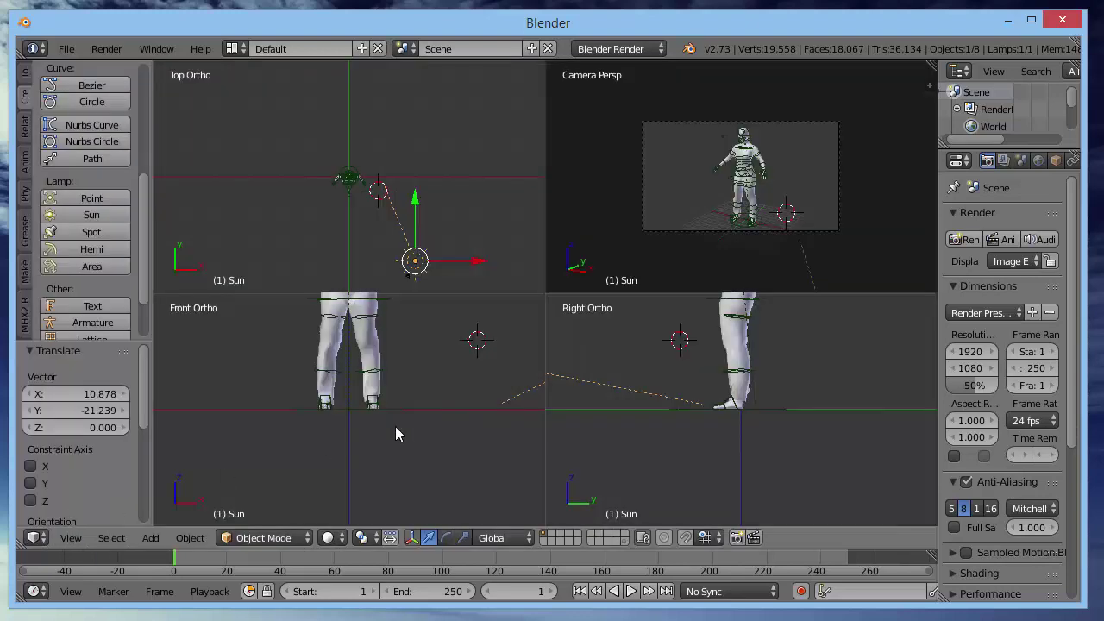
- Select the figure's armature and switch it to Pose Mode
{"action": "middle_click_drag", "start_coordinate": [810, 329], "coordinate": [818, 437], "text": "shift"}
{"action": "right_click", "coordinate": [771, 387]}
{"action": "key", "text": "ctrl+Tab"}
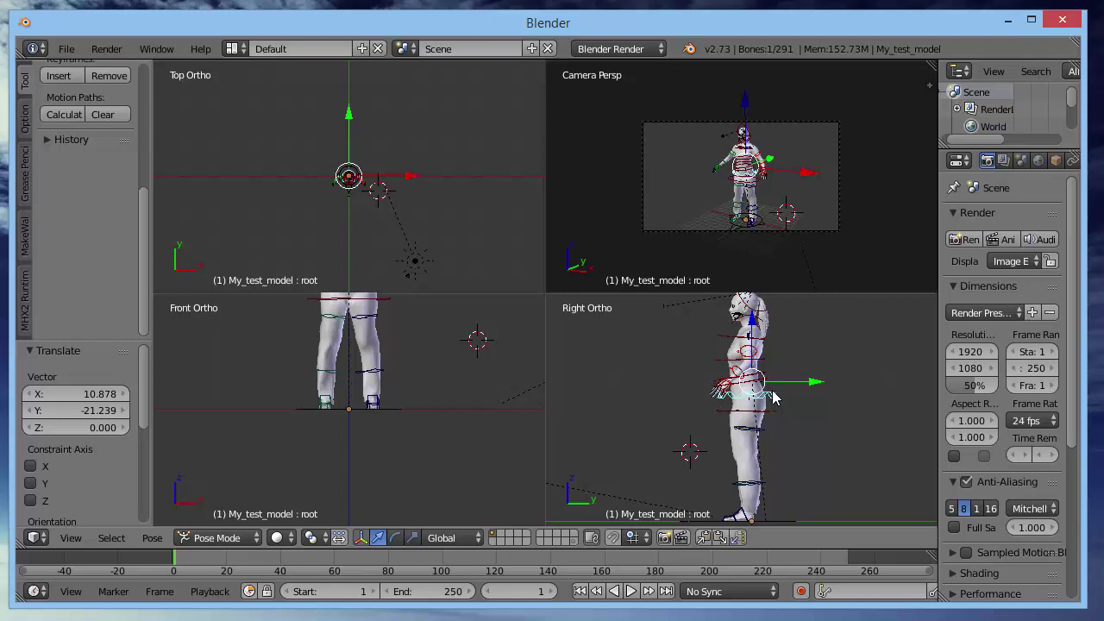
- Switch the left and right arms and legs of the rig from FK to IK in the MHX2 runtime settings
{"action": "scroll", "coordinate": [77, 164], "scroll_direction": "up", "scroll_amount": 5}
{"action": "left_click", "coordinate": [24, 302]}
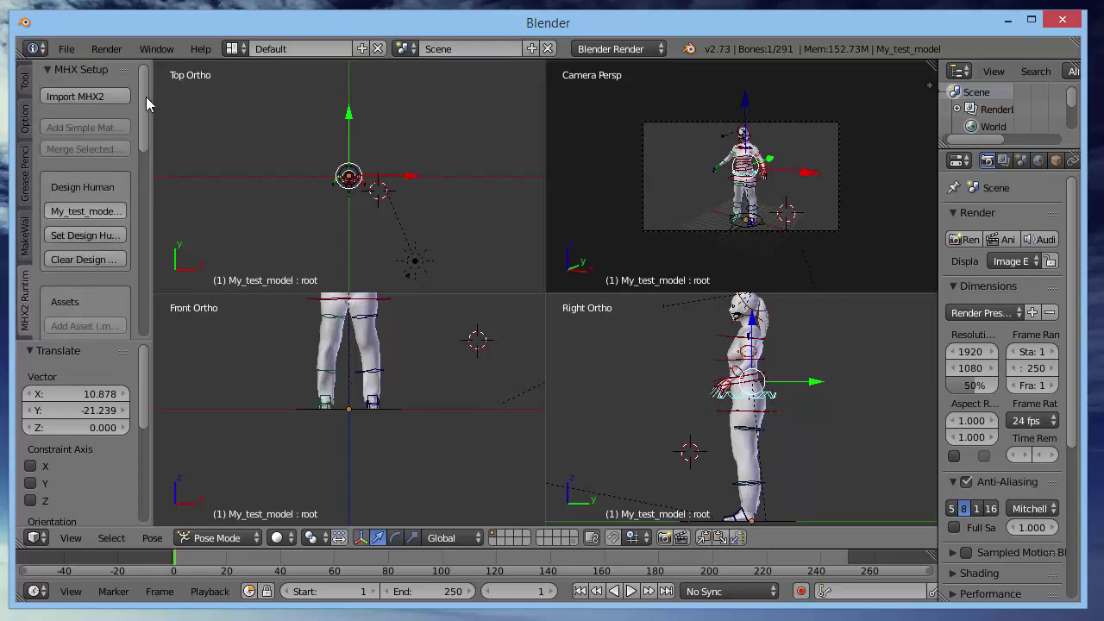
{"action": "left_click_drag", "start_coordinate": [144, 97], "coordinate": [148, 289]}
{"action": "left_click", "coordinate": [45, 273]}
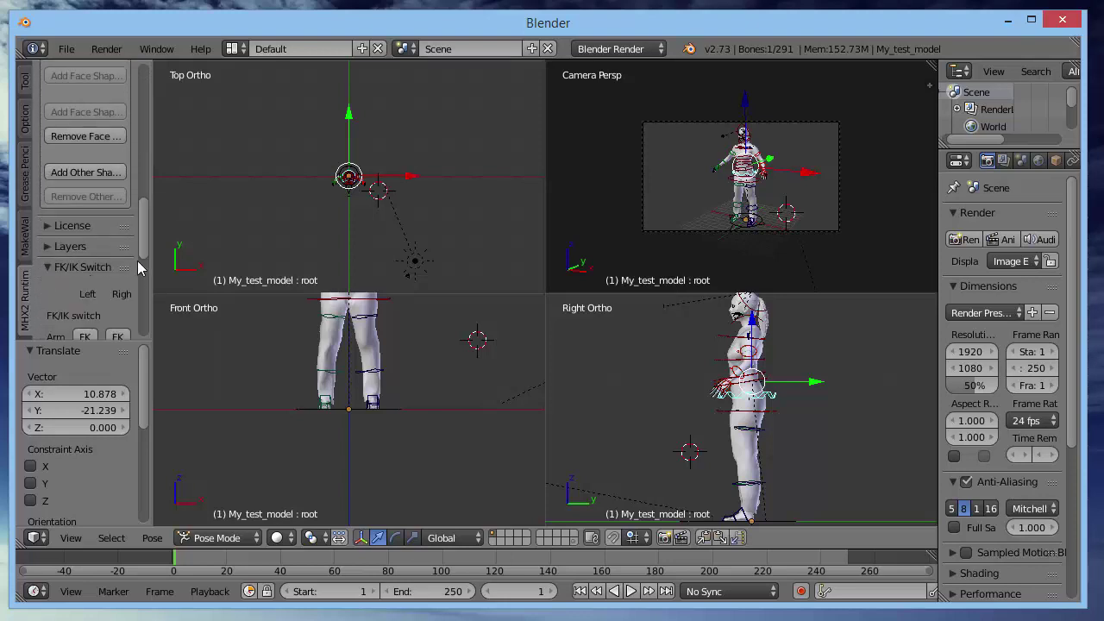
{"action": "left_click_drag", "start_coordinate": [140, 226], "coordinate": [131, 244]}
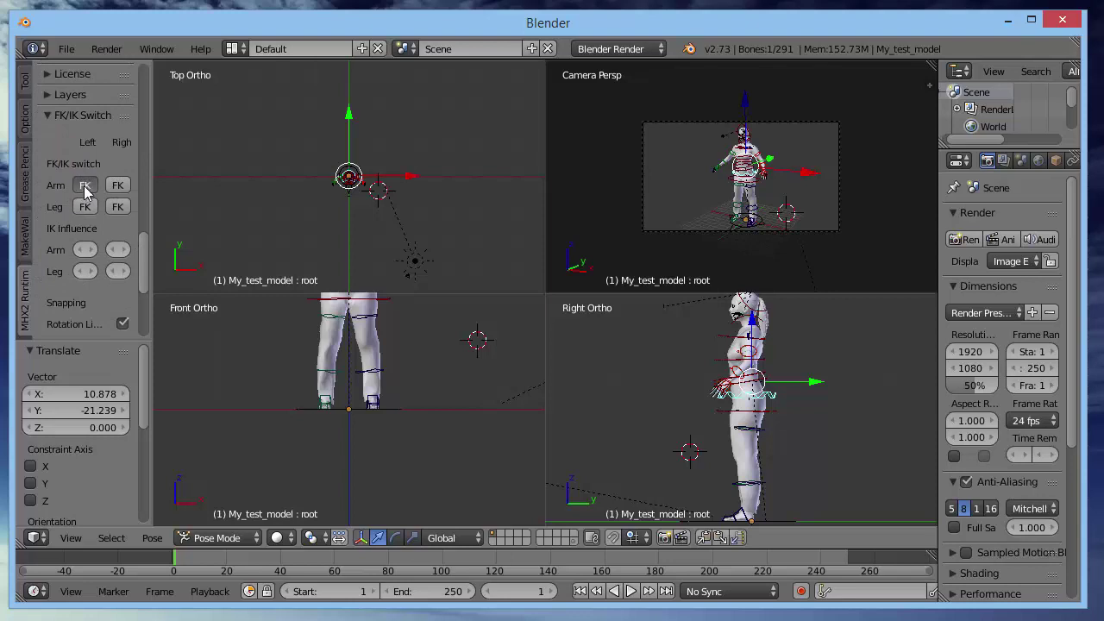
{"action": "left_click", "coordinate": [84, 185]}
{"action": "left_click", "coordinate": [117, 185]}
{"action": "left_click", "coordinate": [118, 207]}
{"action": "left_click", "coordinate": [85, 207]}
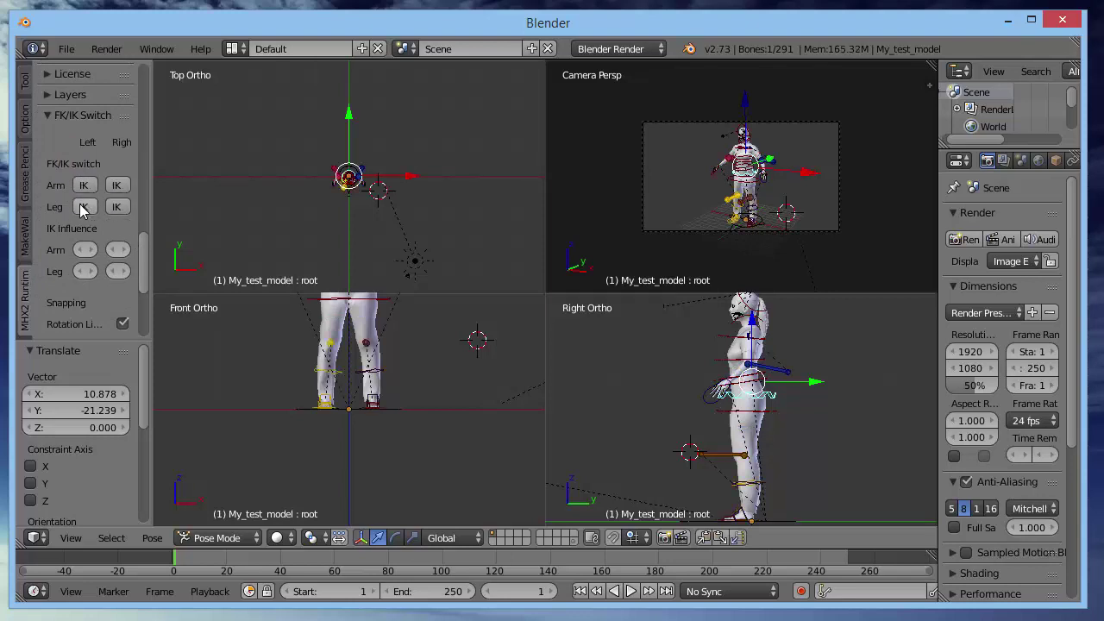
- Move the rig's selected root bone in the right view to test the IK posing
{"action": "key", "text": "g"}
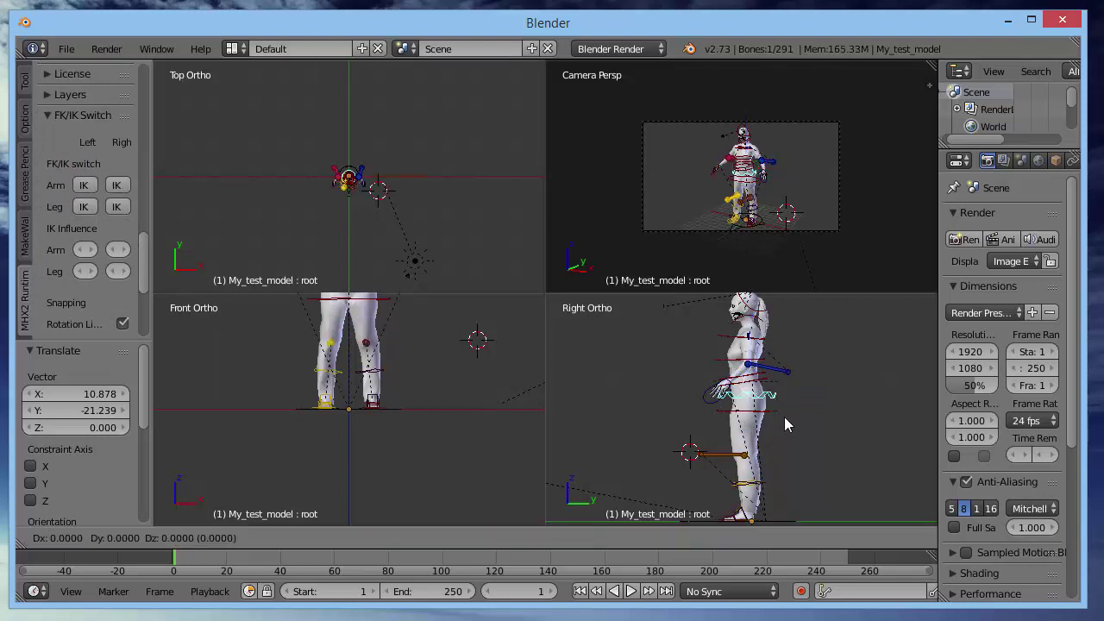